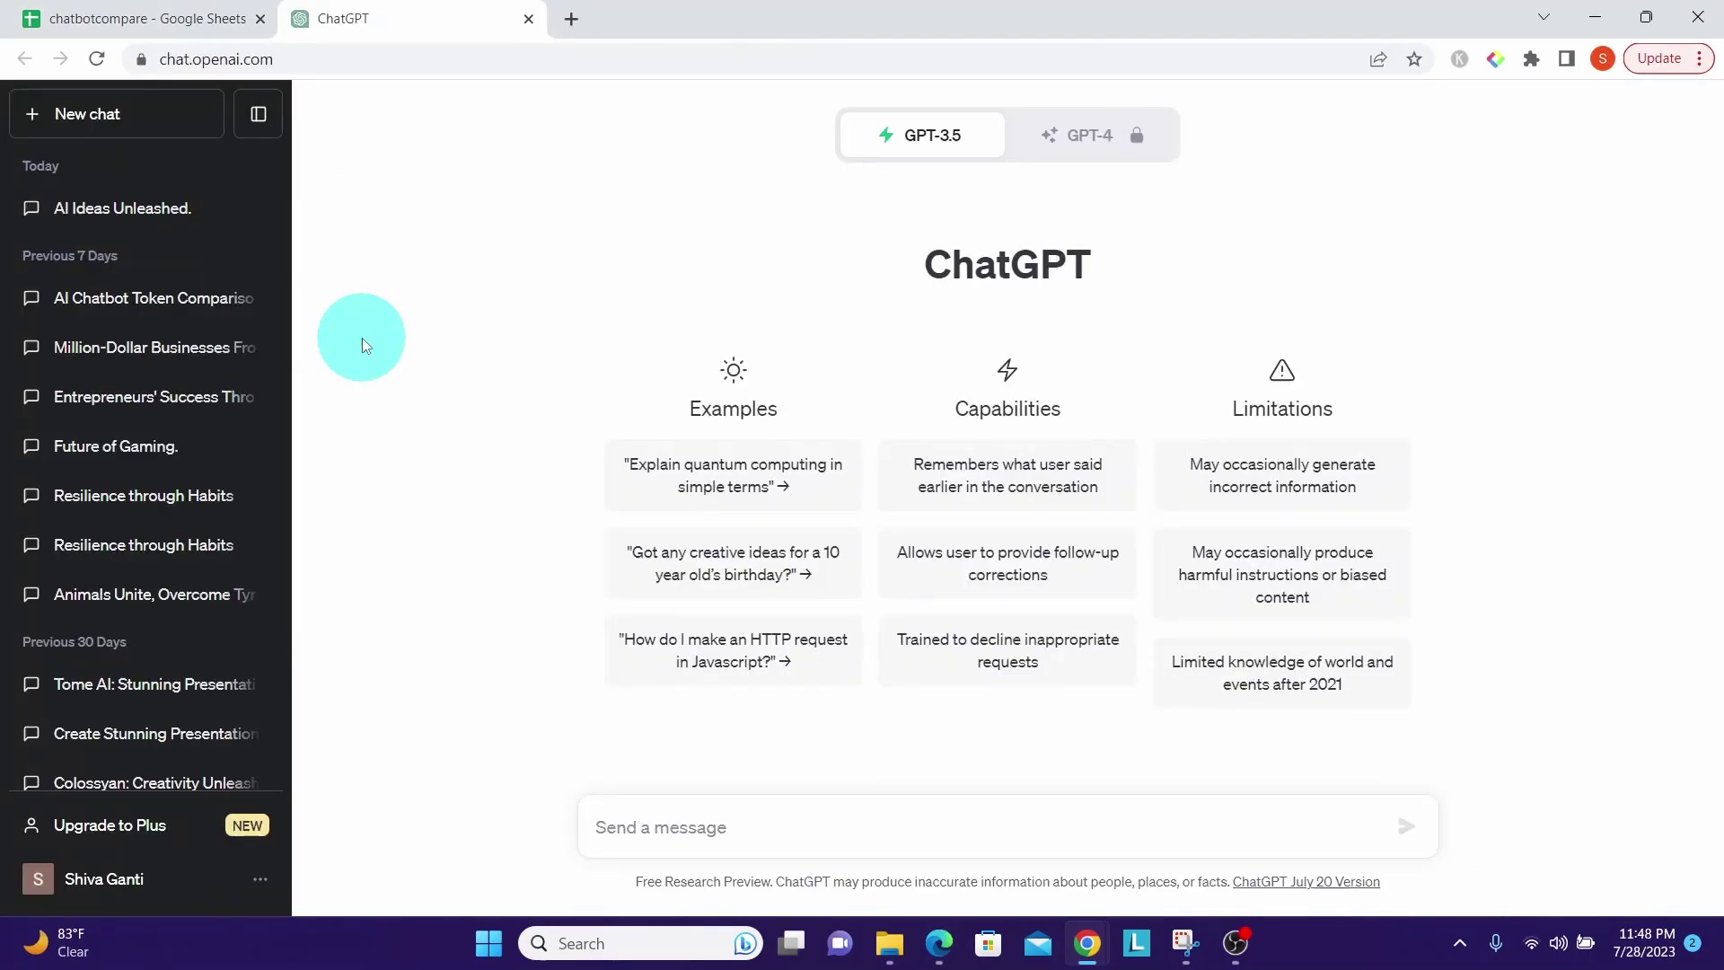
Open the Bing and Bard links from row 2 of the chatbotcompare sheet, then return to the sheet.
{"action": "left_click", "coordinate": [99, 16]}
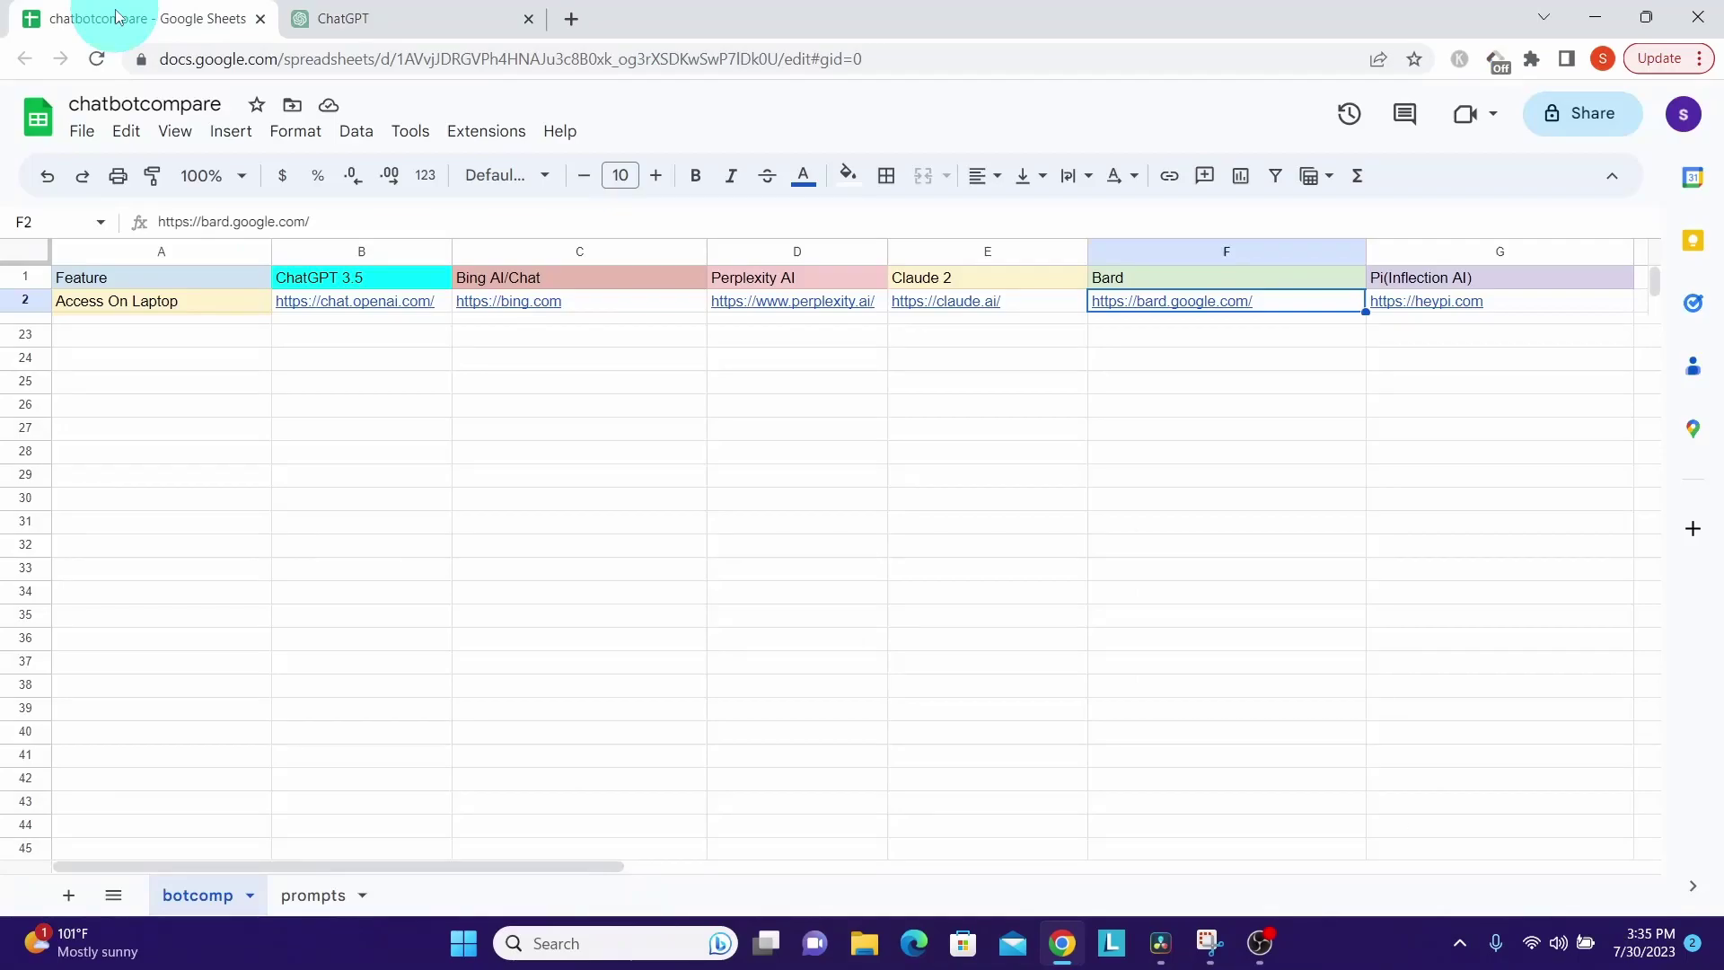
{"action": "left_click", "coordinate": [492, 305]}
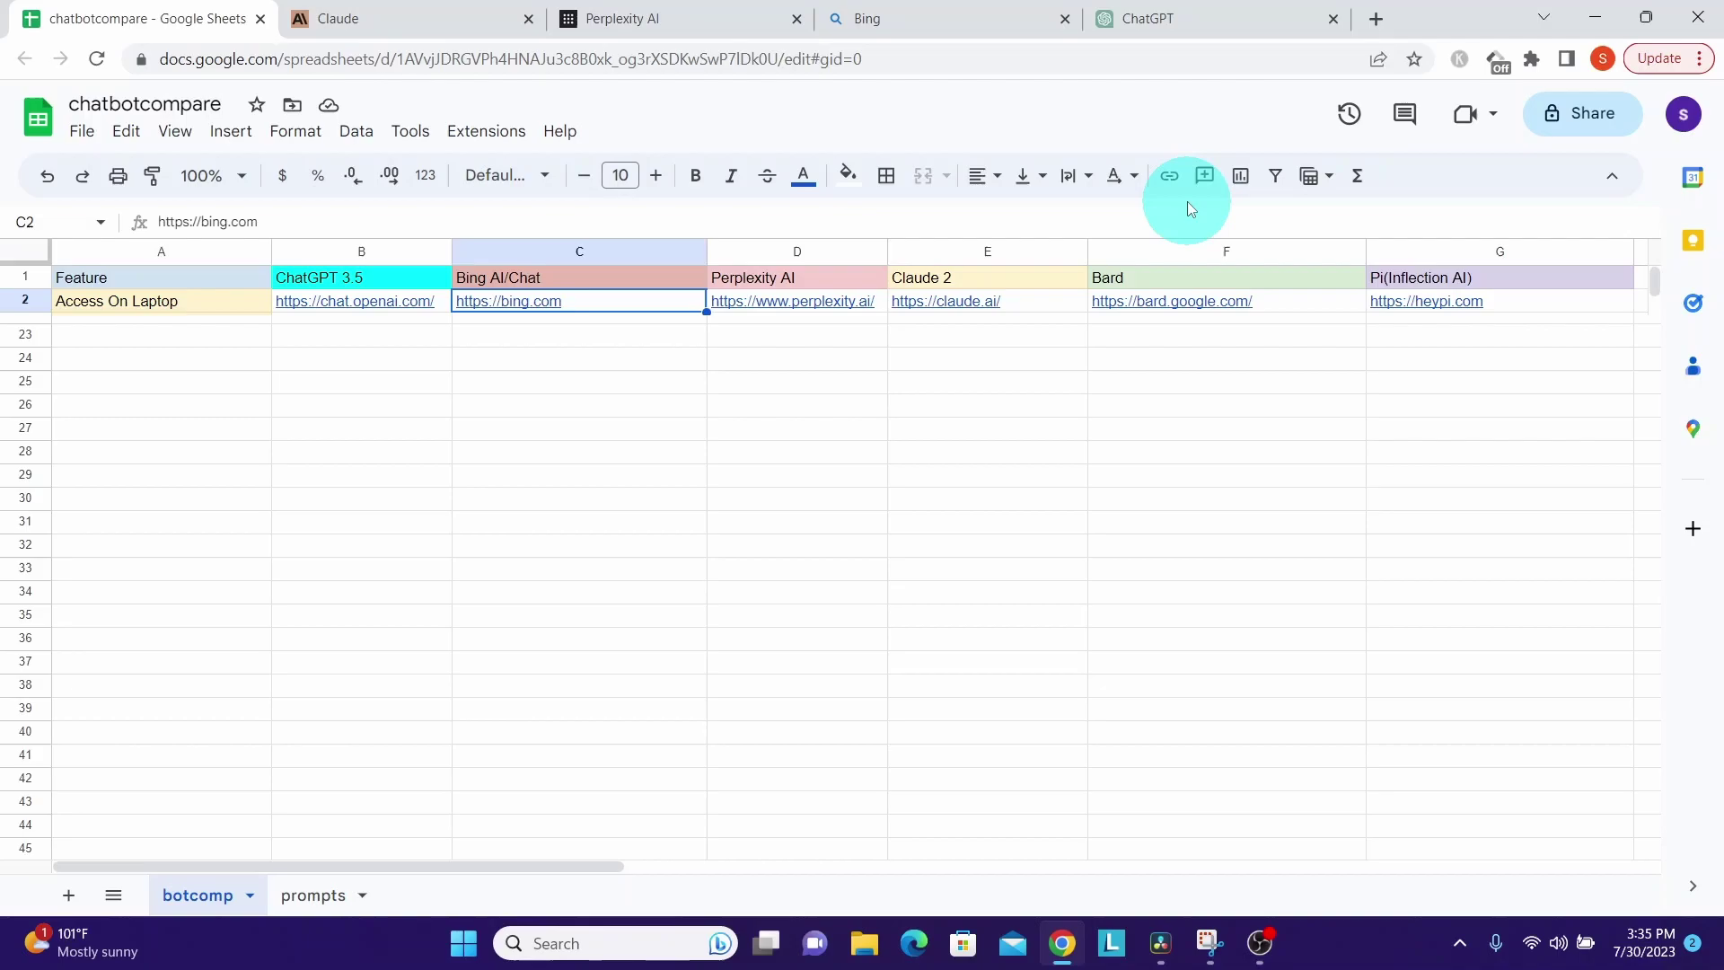
{"action": "left_click", "coordinate": [1162, 305]}
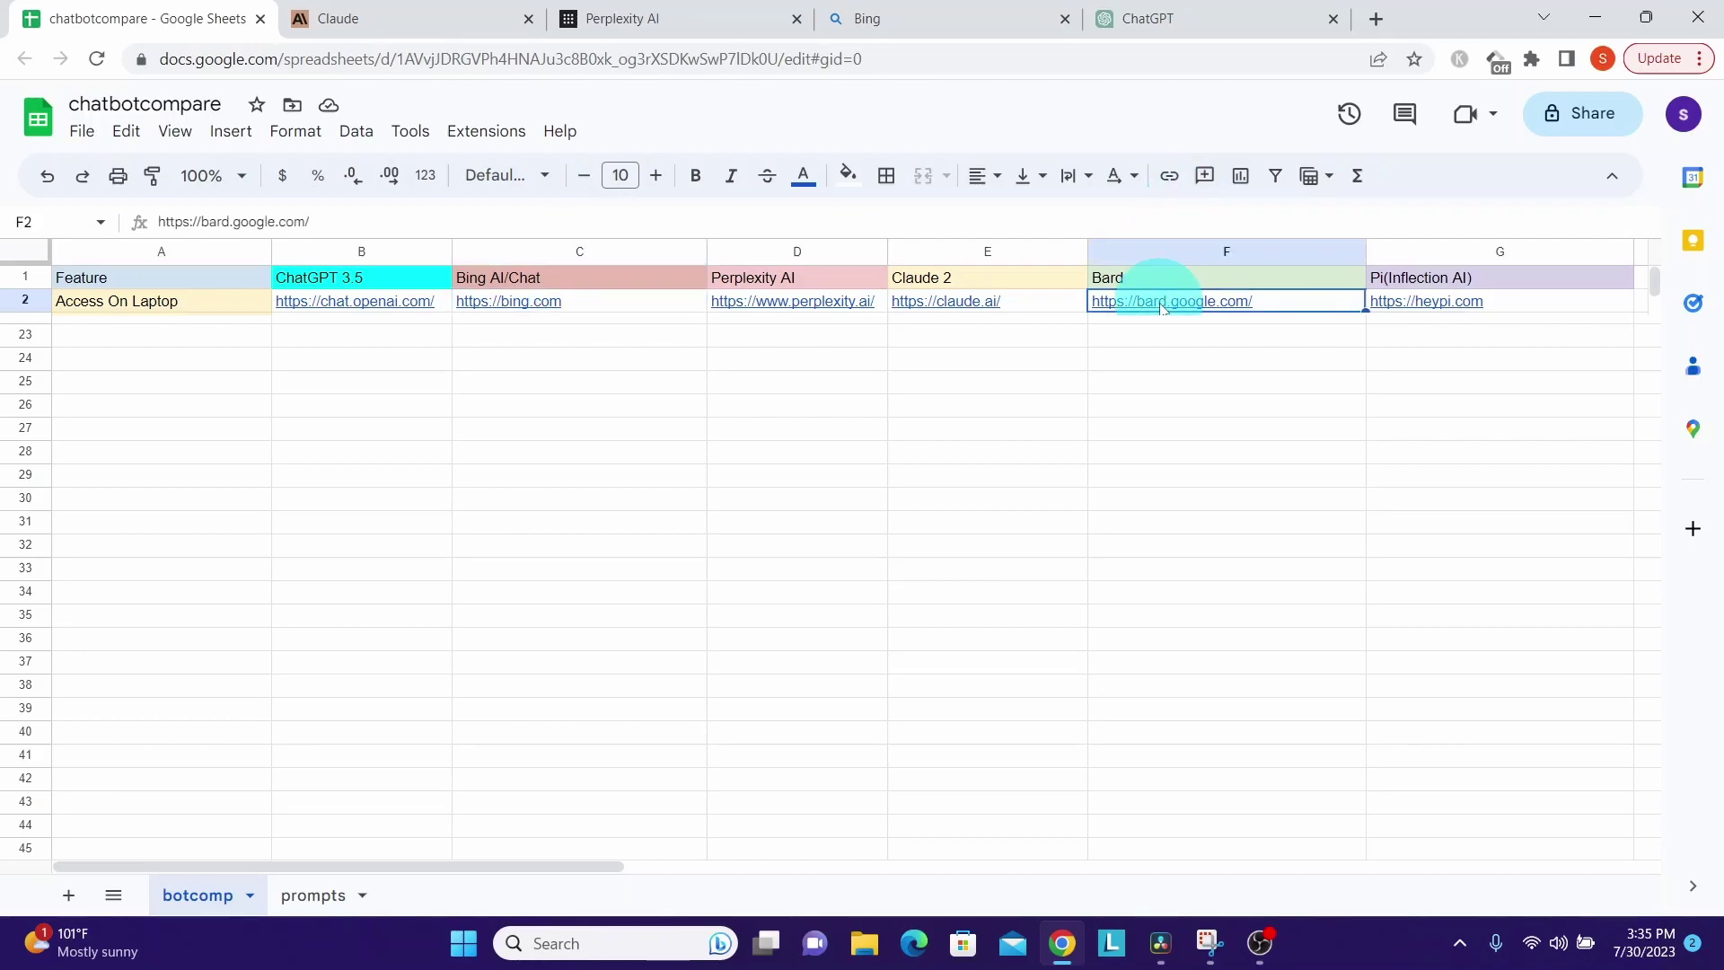
{"action": "left_click", "coordinate": [64, 30]}
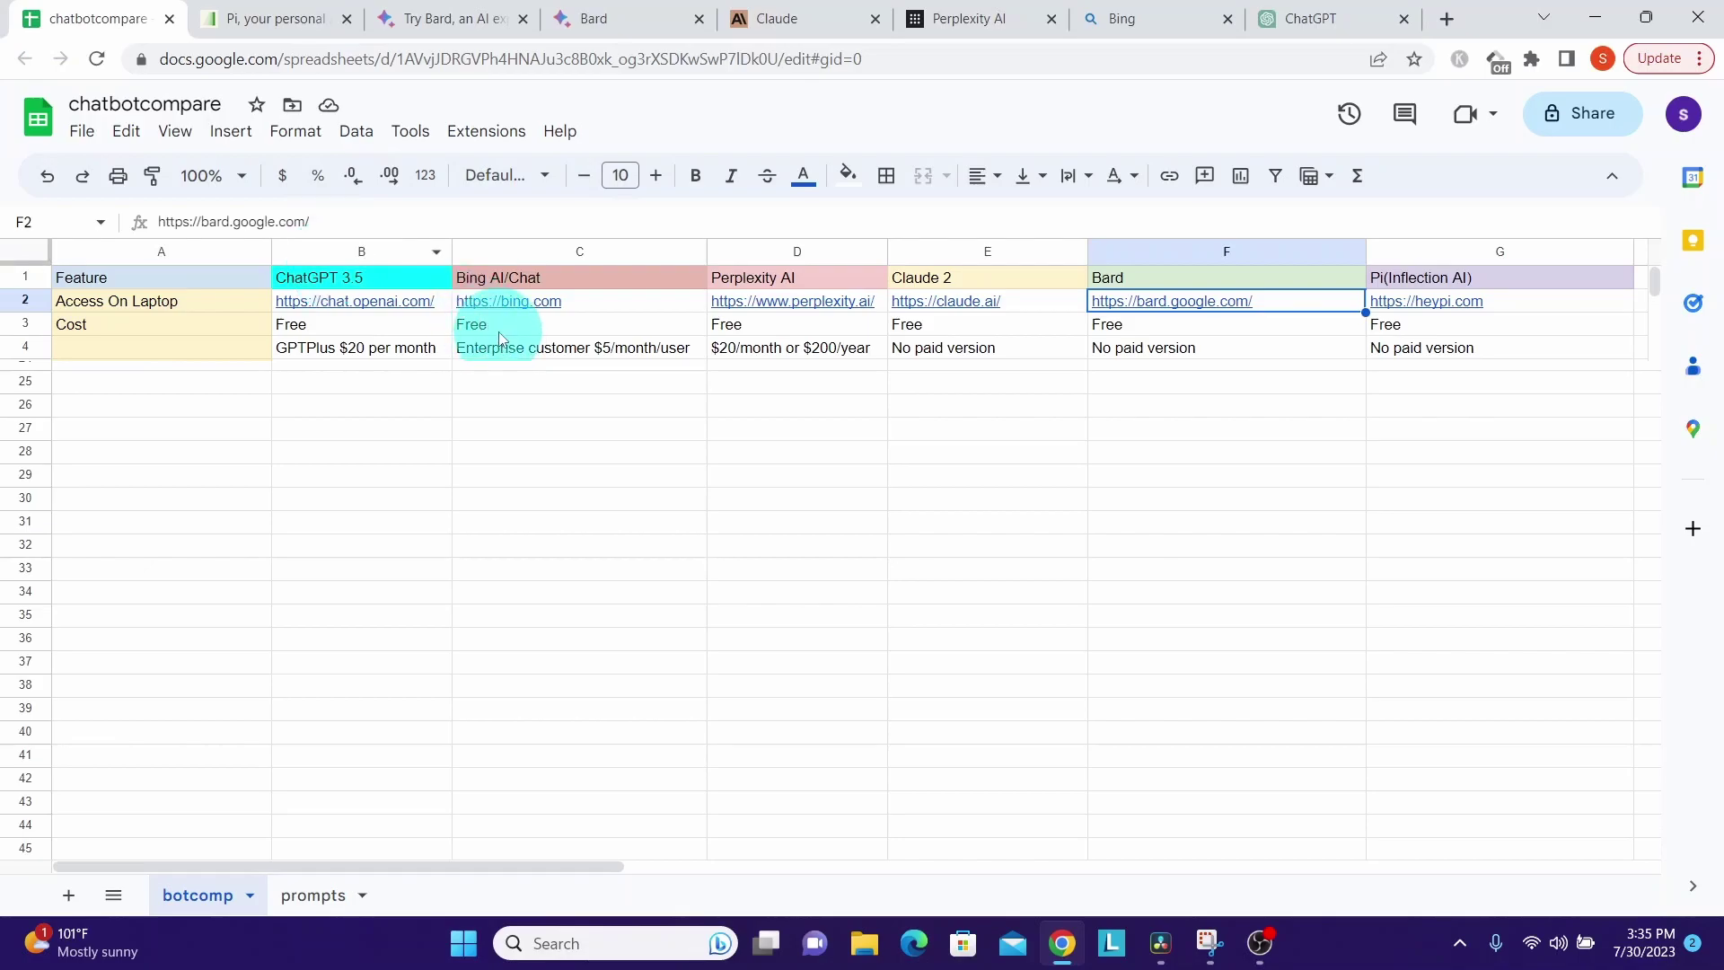
{"action": "mouse_move", "coordinate": [795, 301]}
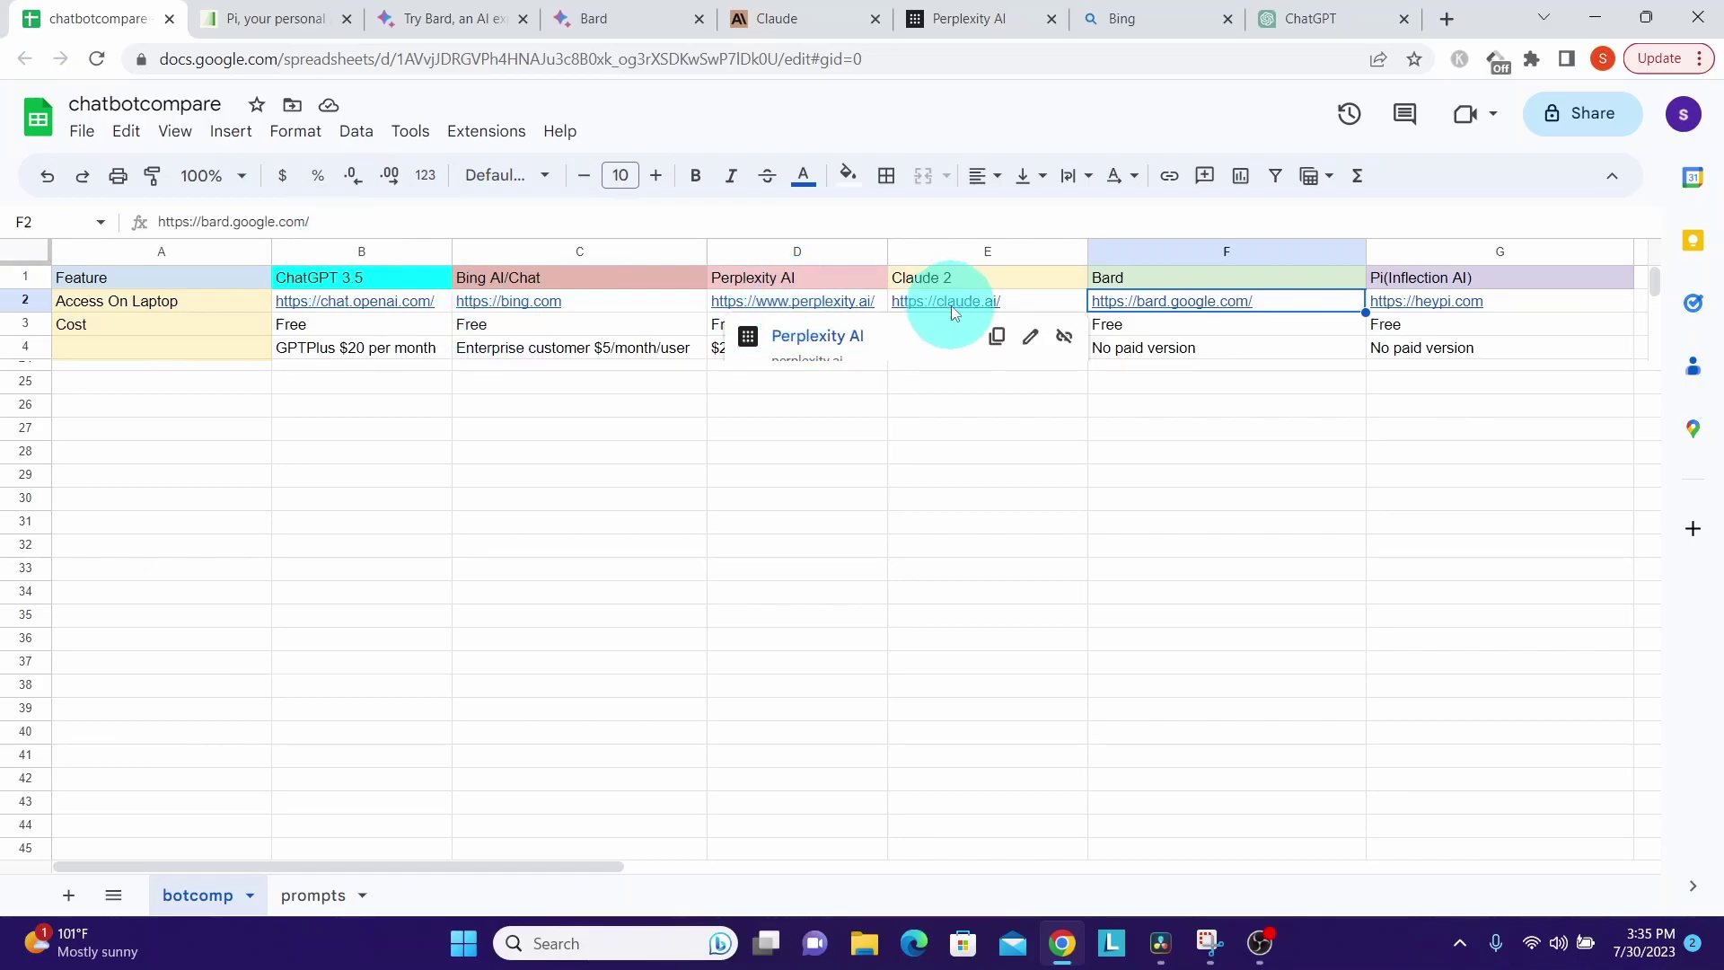
{"action": "mouse_move", "coordinate": [951, 306]}
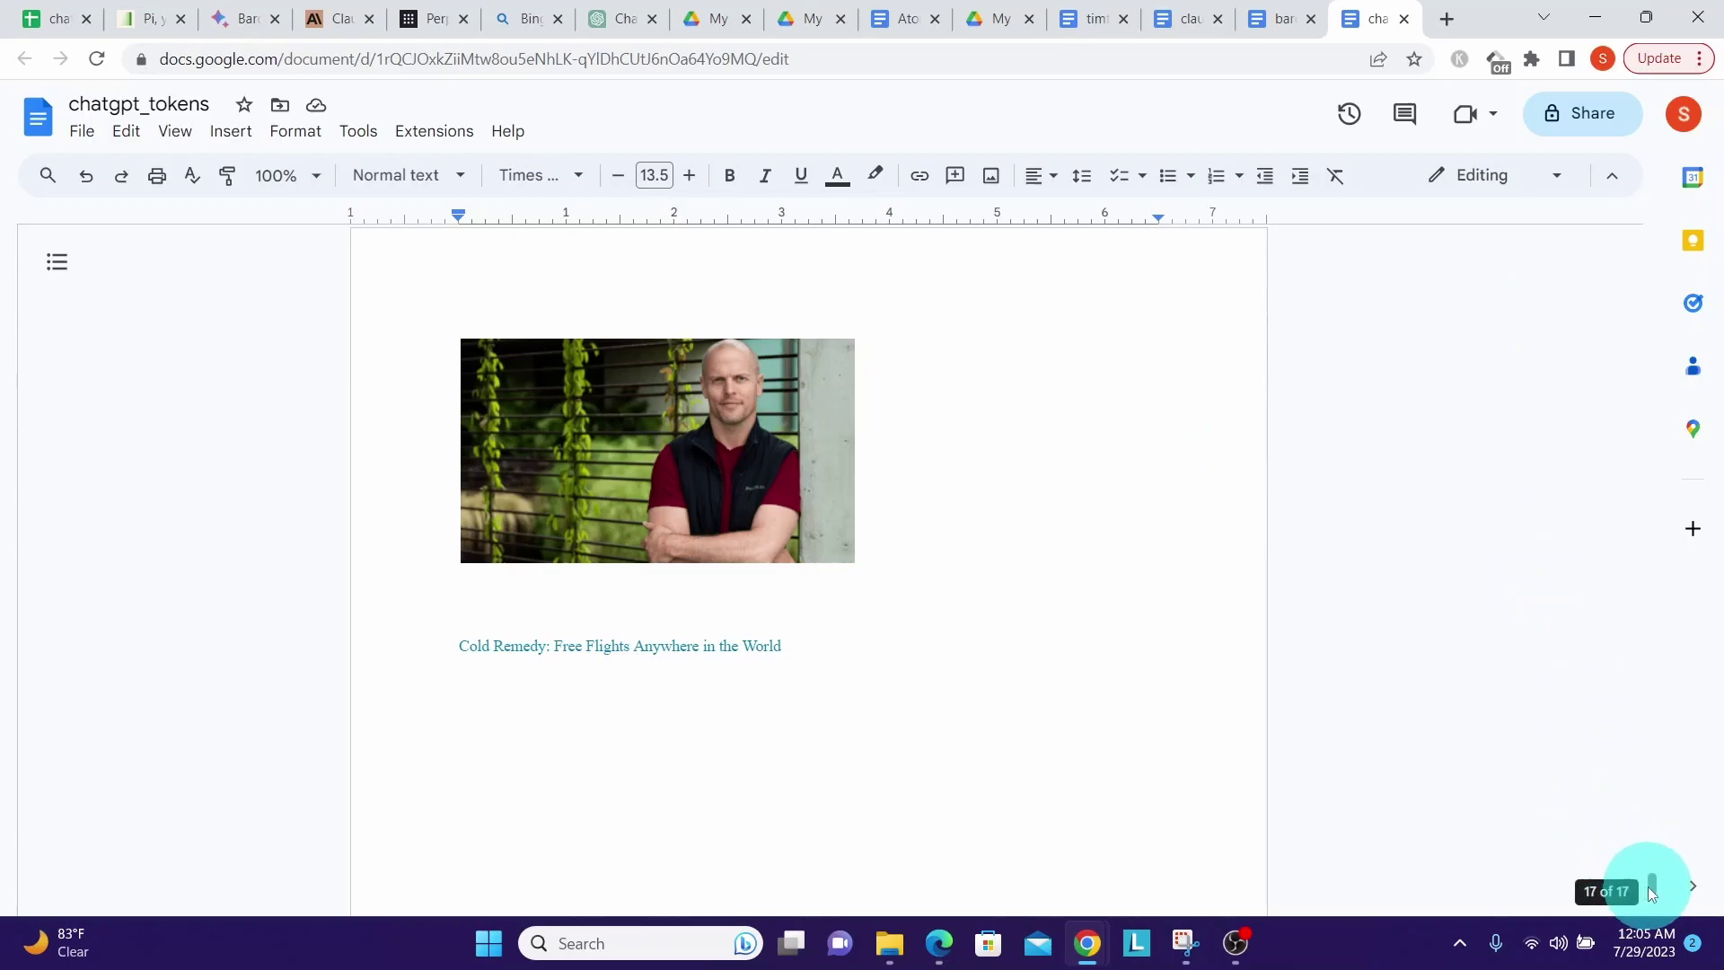
Check the chatgpt_tokens word count: 17 pages, 5175 words and 30999 characters.
{"action": "left_click_drag", "start_coordinate": [1651, 889], "coordinate": [655, 358]}
{"action": "left_click", "coordinate": [357, 130]}
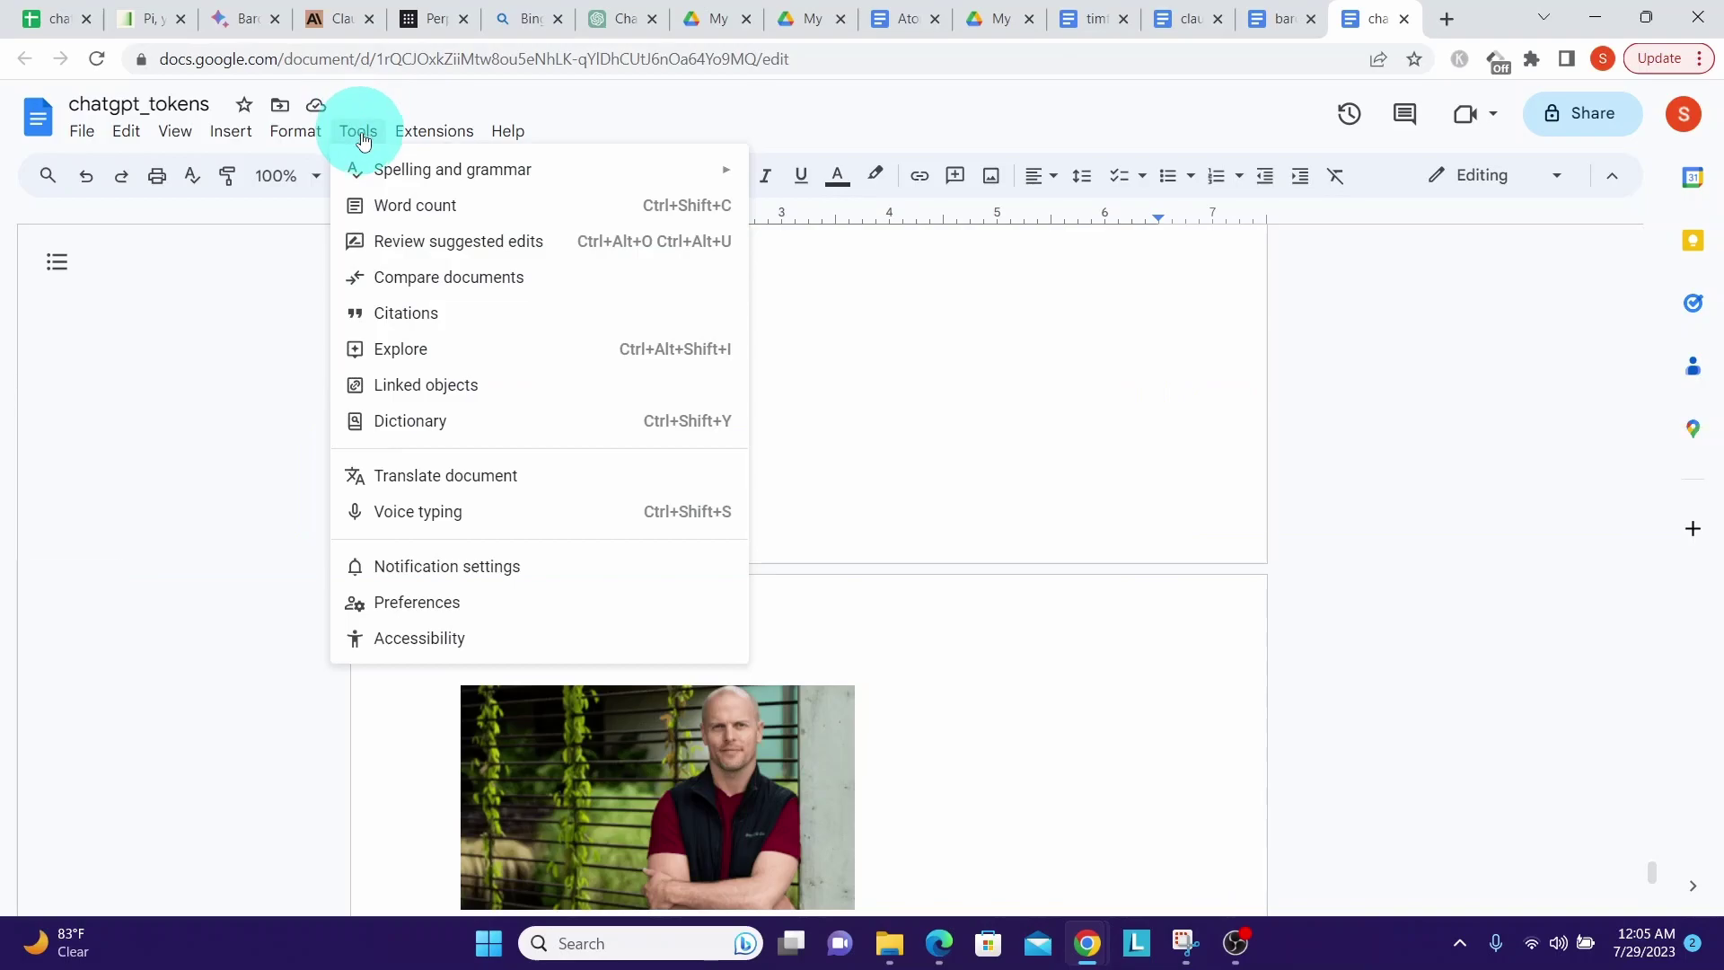
{"action": "left_click", "coordinate": [392, 207]}
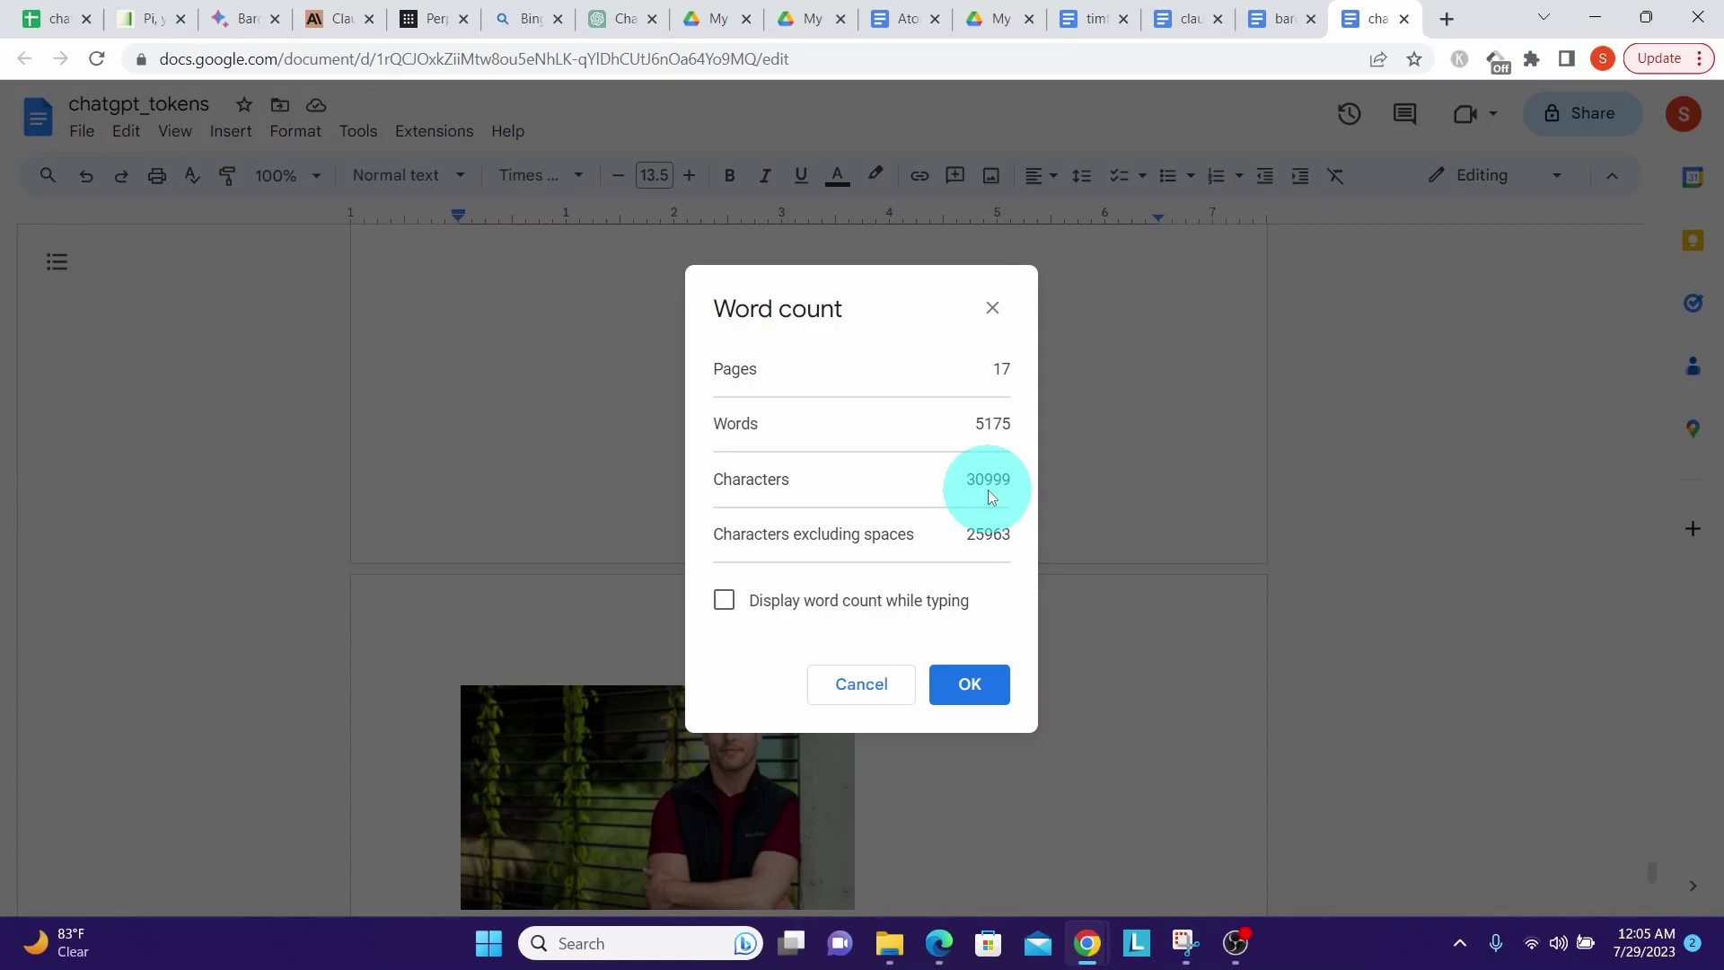
{"action": "left_click", "coordinate": [970, 684]}
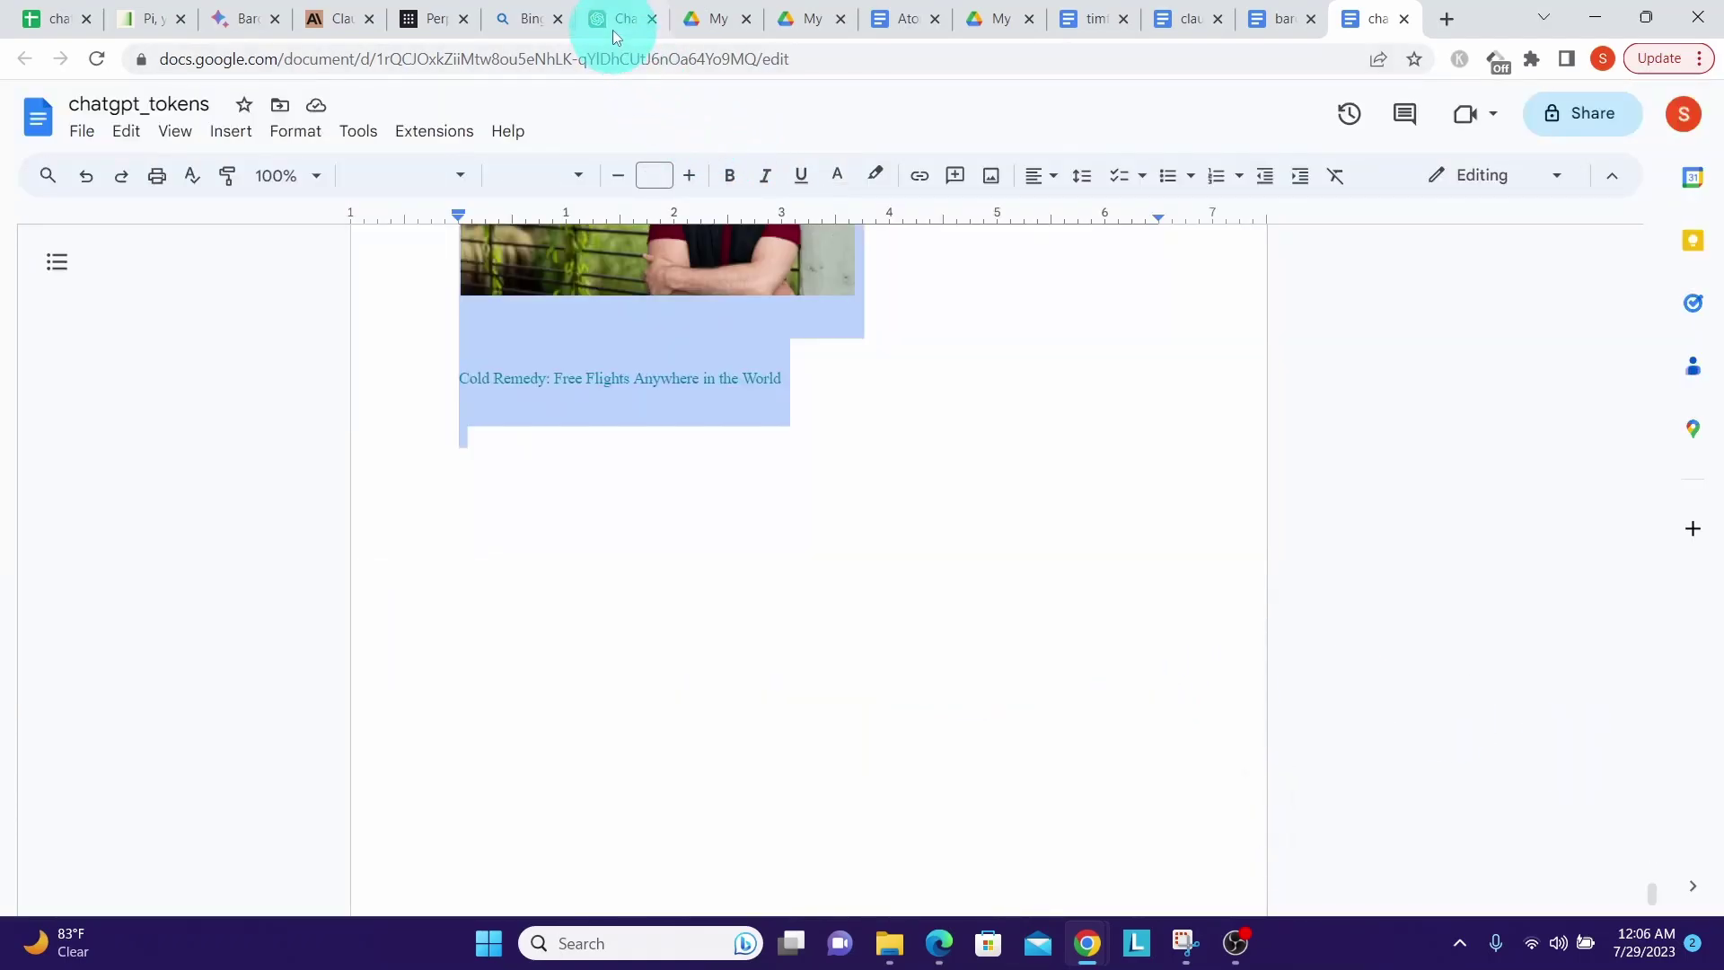
Paste the copied 4-Hour Workweek article into a ChatGPT message and send it.
{"action": "left_click", "coordinate": [605, 25]}
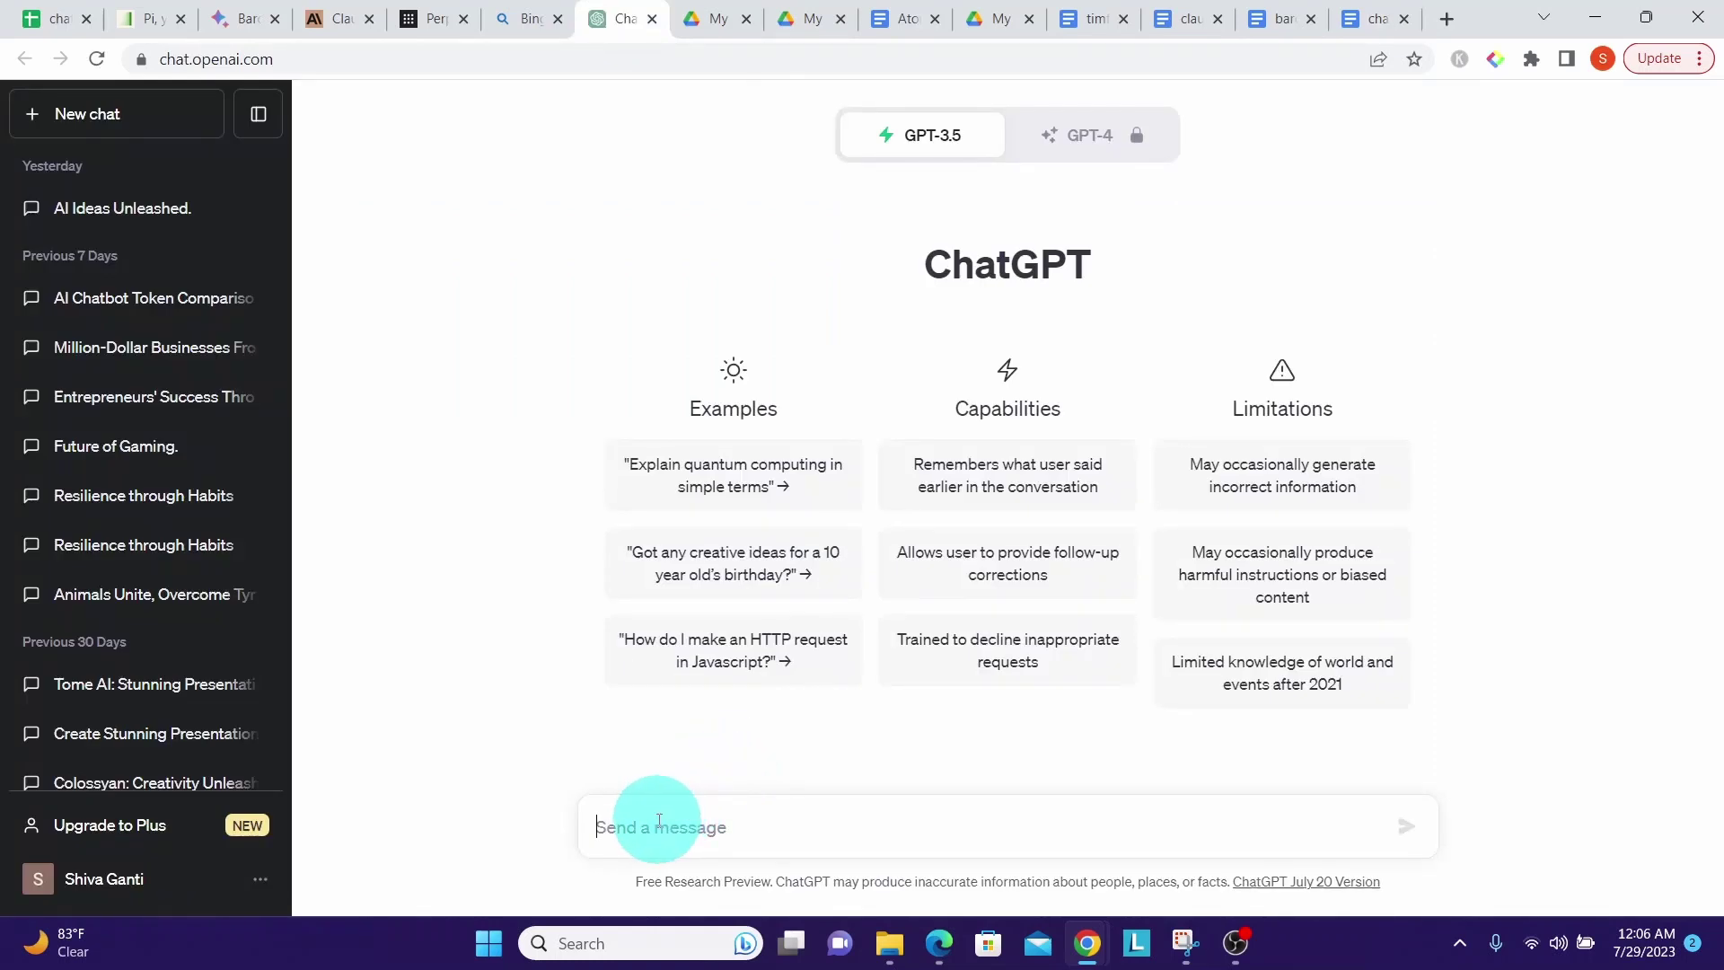
{"action": "left_click", "coordinate": [659, 821]}
{"action": "key", "text": "ctrl+v"}
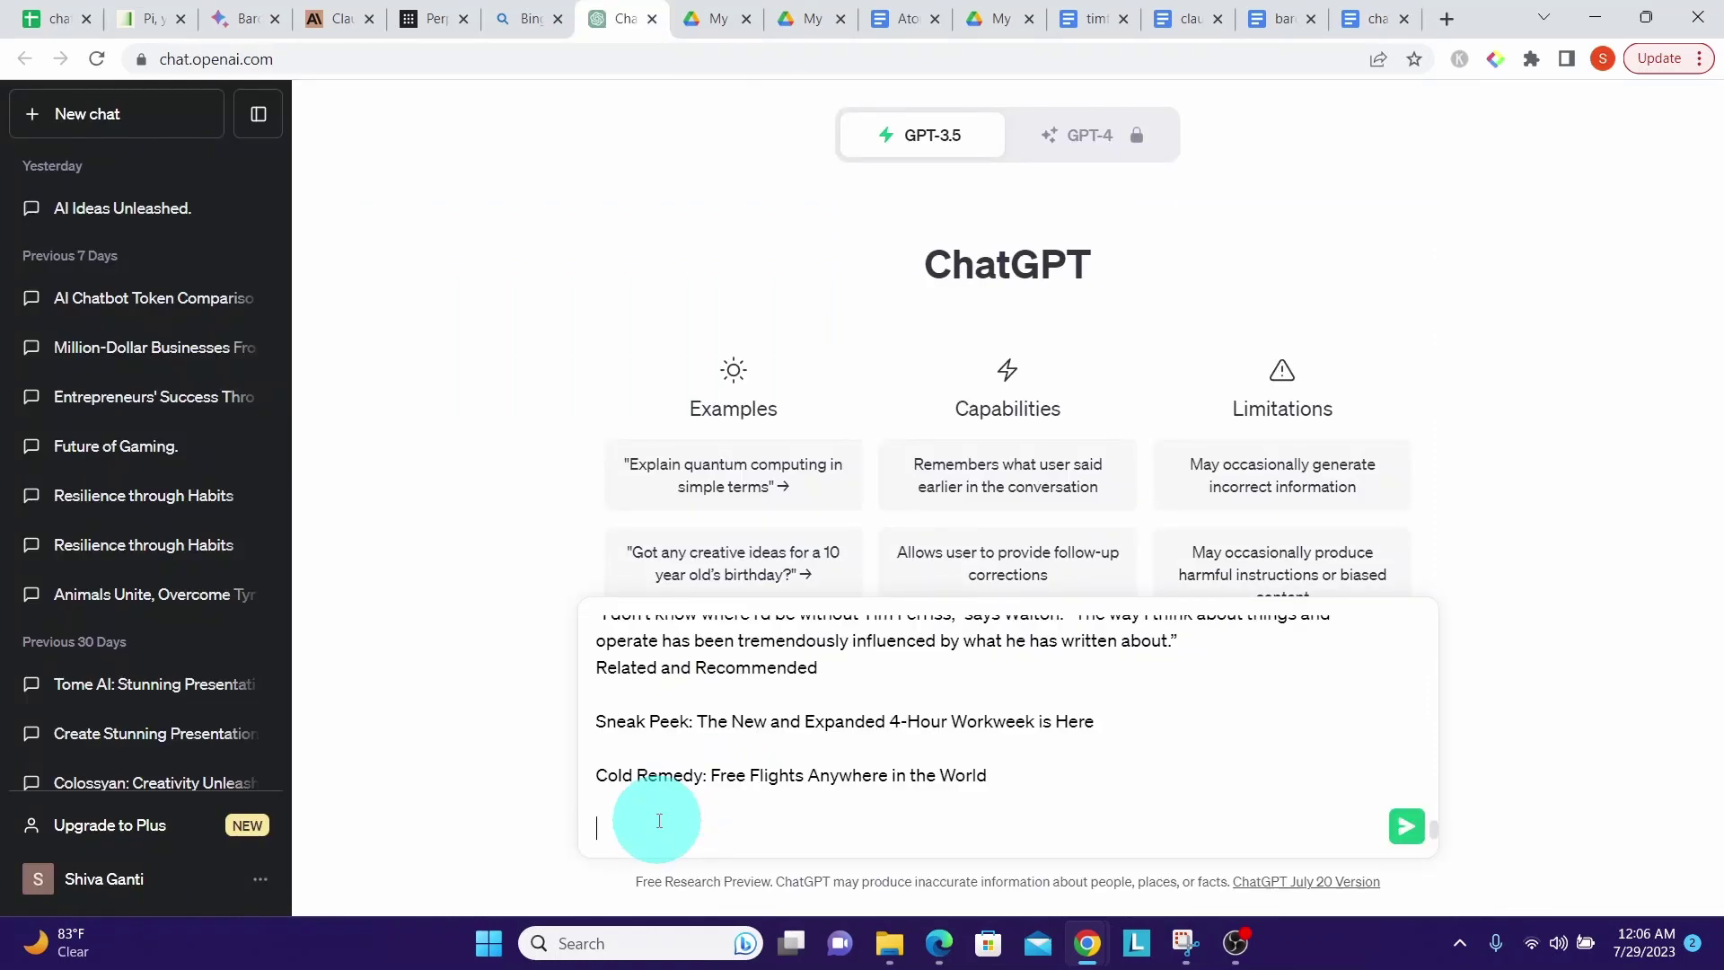
{"action": "key", "text": "Return"}
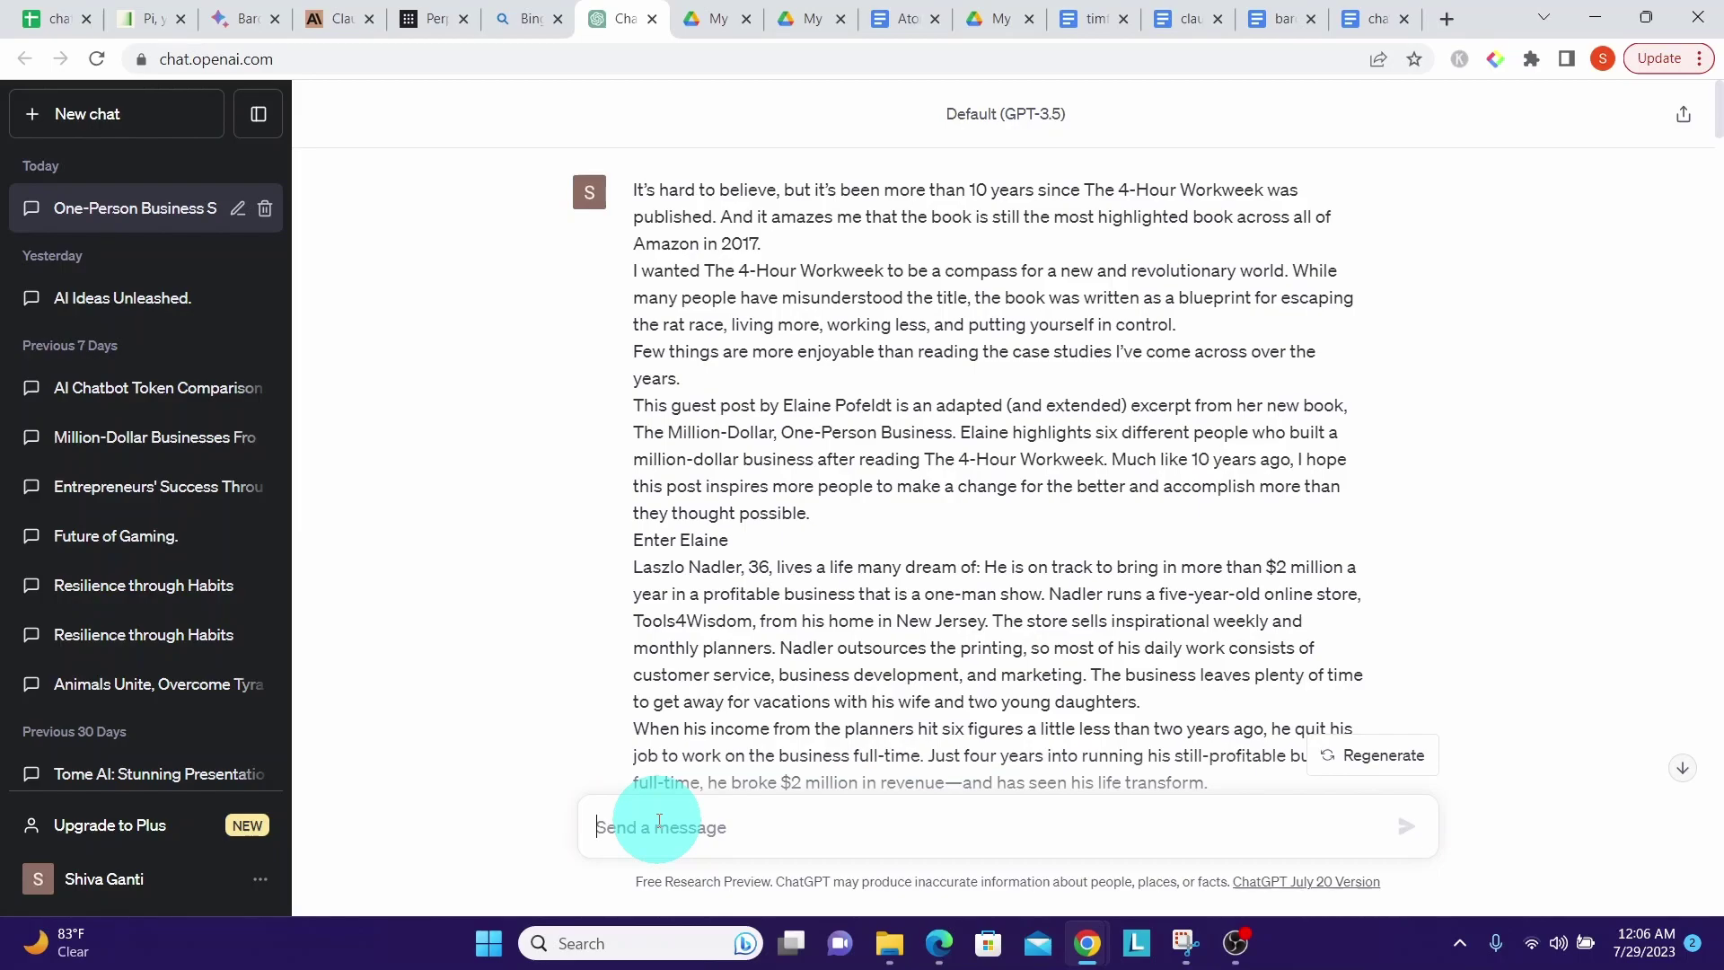
Confirm timferris_blog counts 5256 words and 31429 characters, then select all its text.
{"action": "left_click", "coordinate": [1082, 23]}
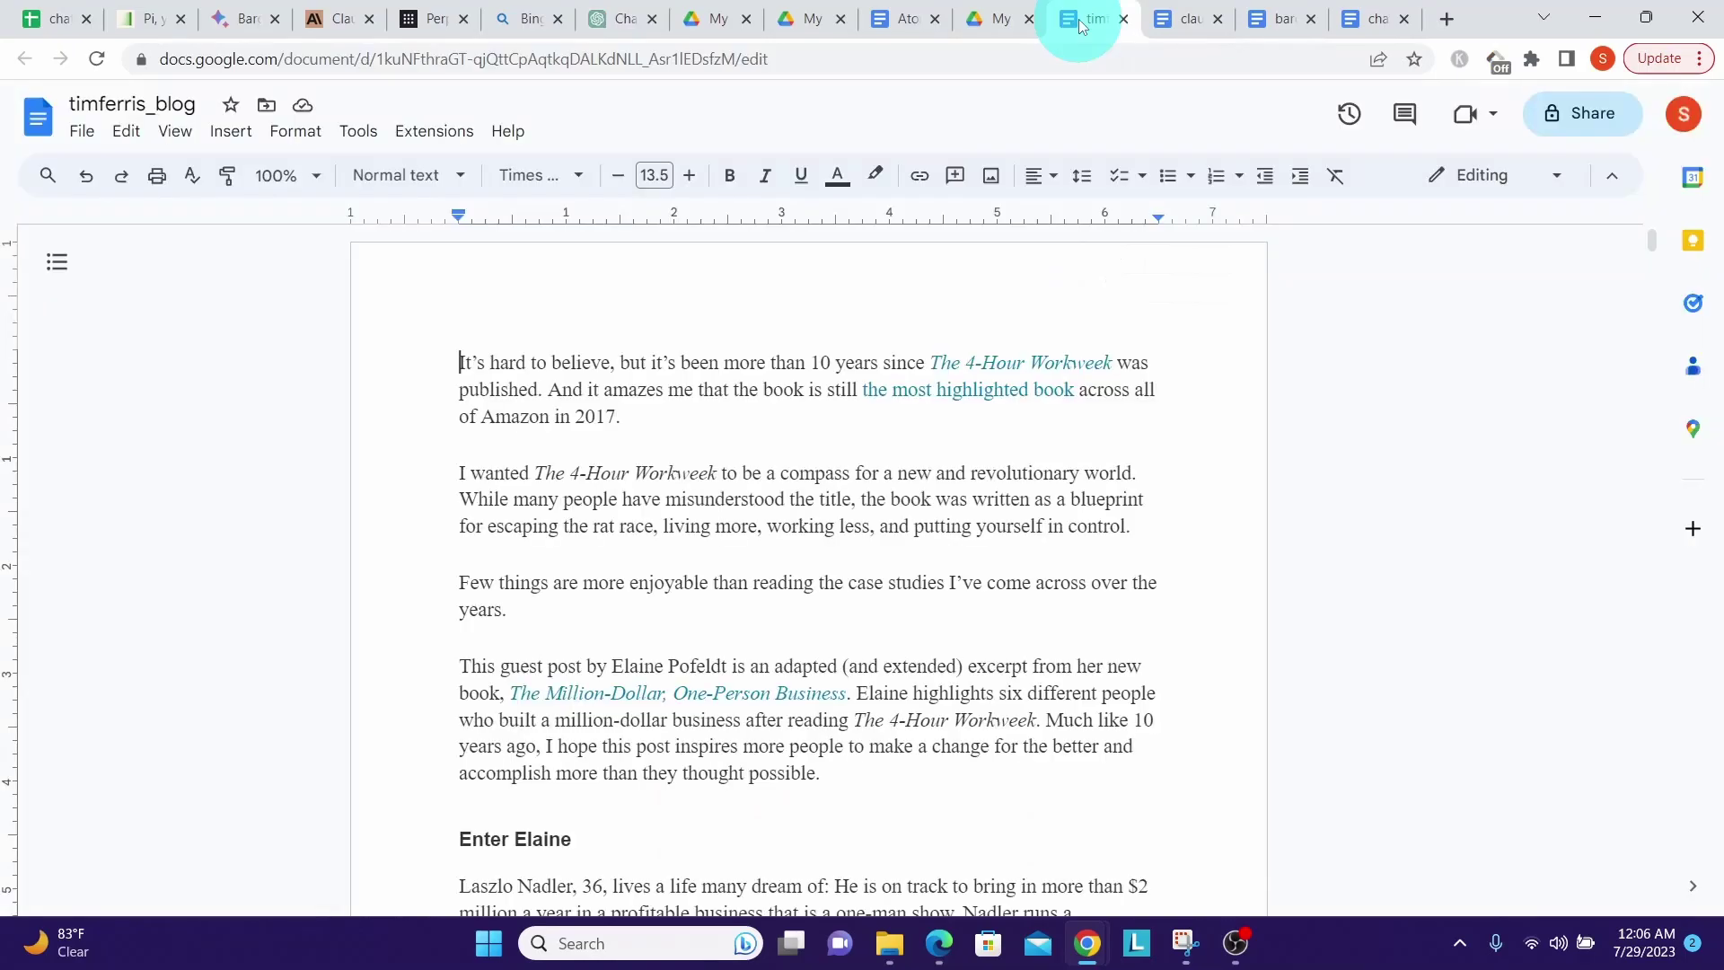
{"action": "left_click", "coordinate": [361, 134]}
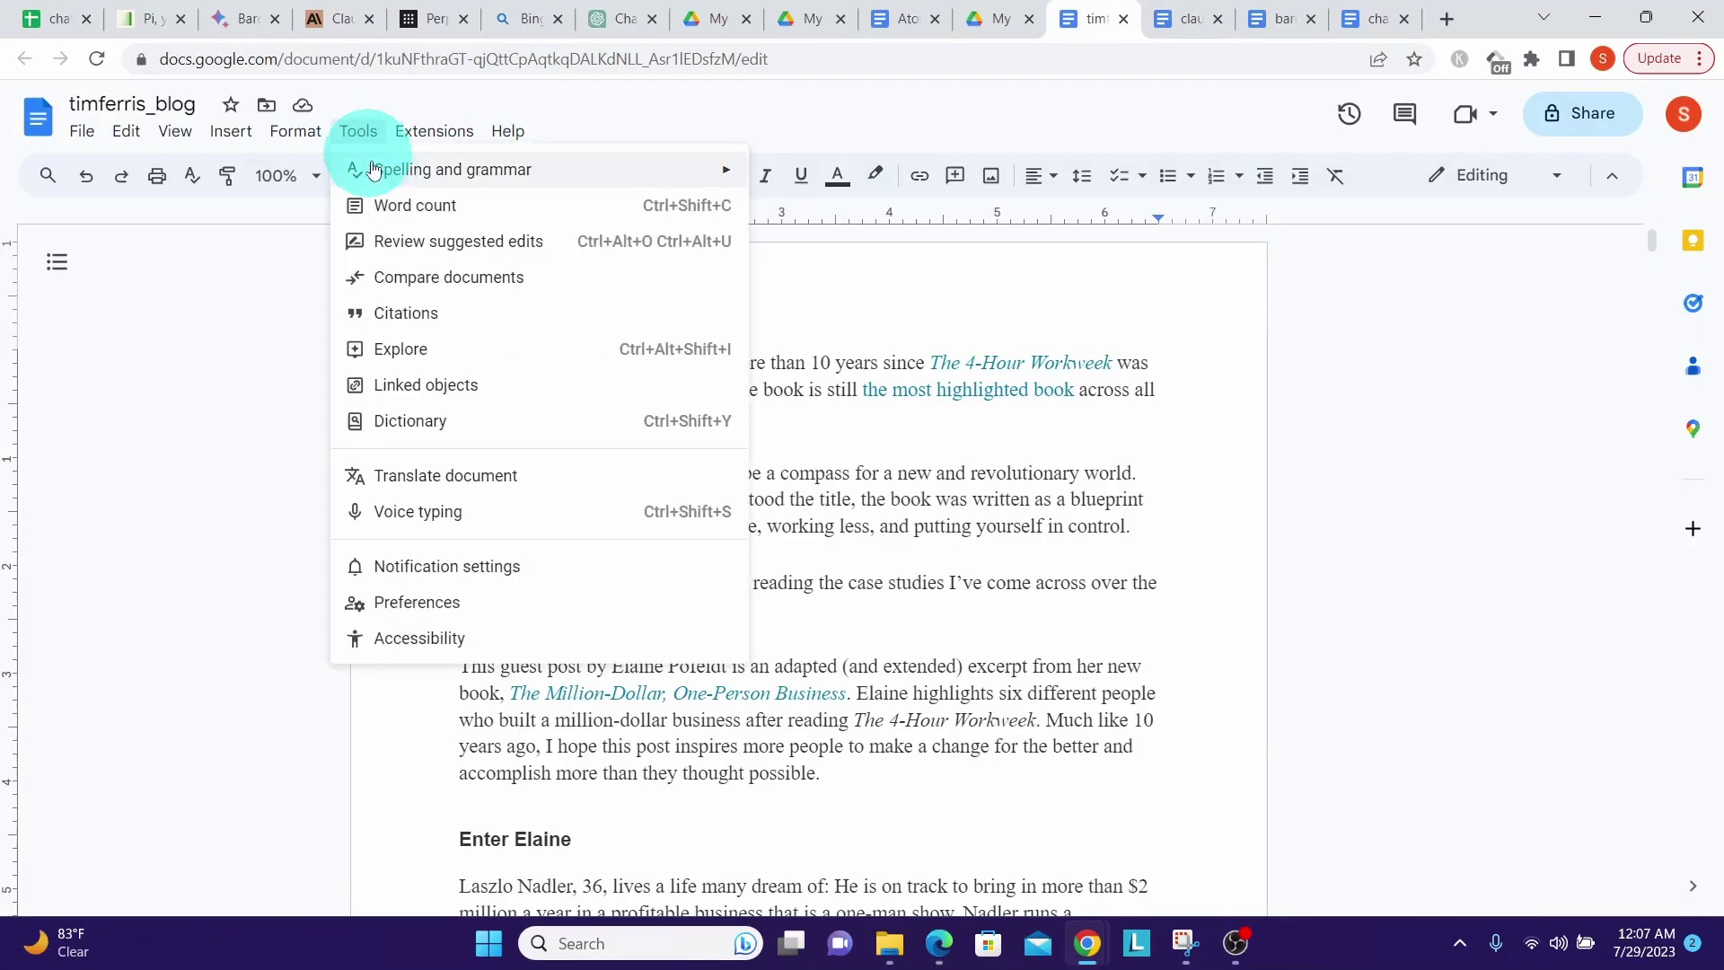
{"action": "left_click", "coordinate": [399, 206]}
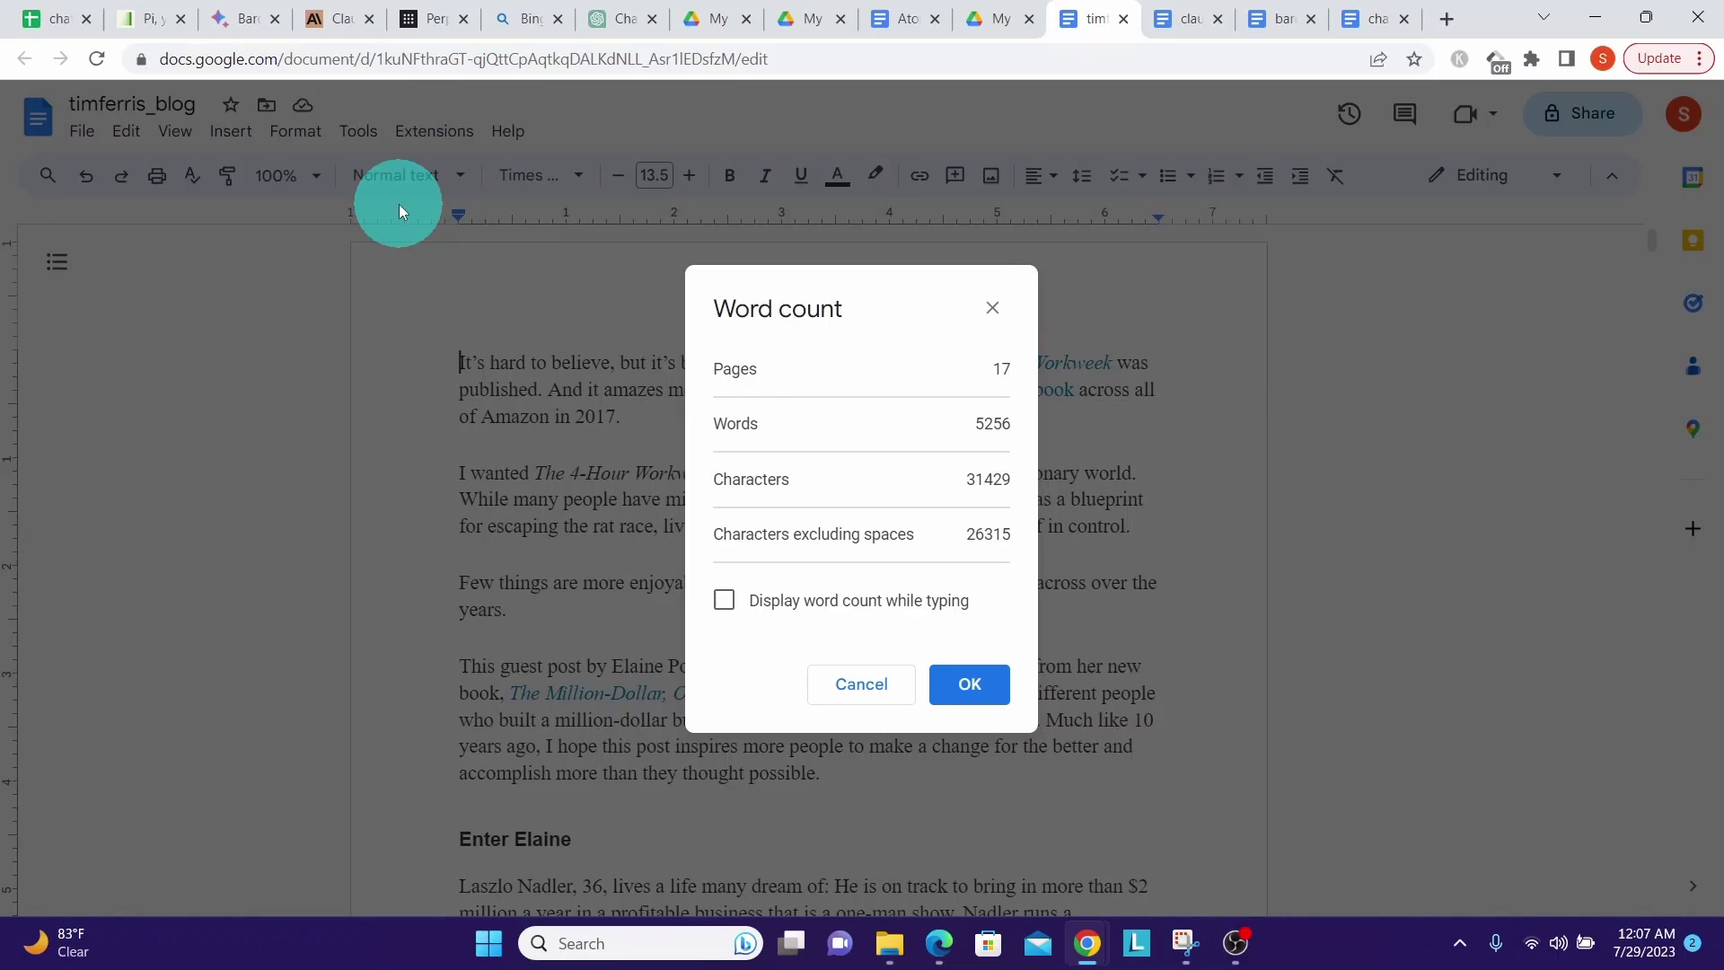
{"action": "left_click", "coordinate": [970, 683]}
{"action": "key", "text": "ctrl+a"}
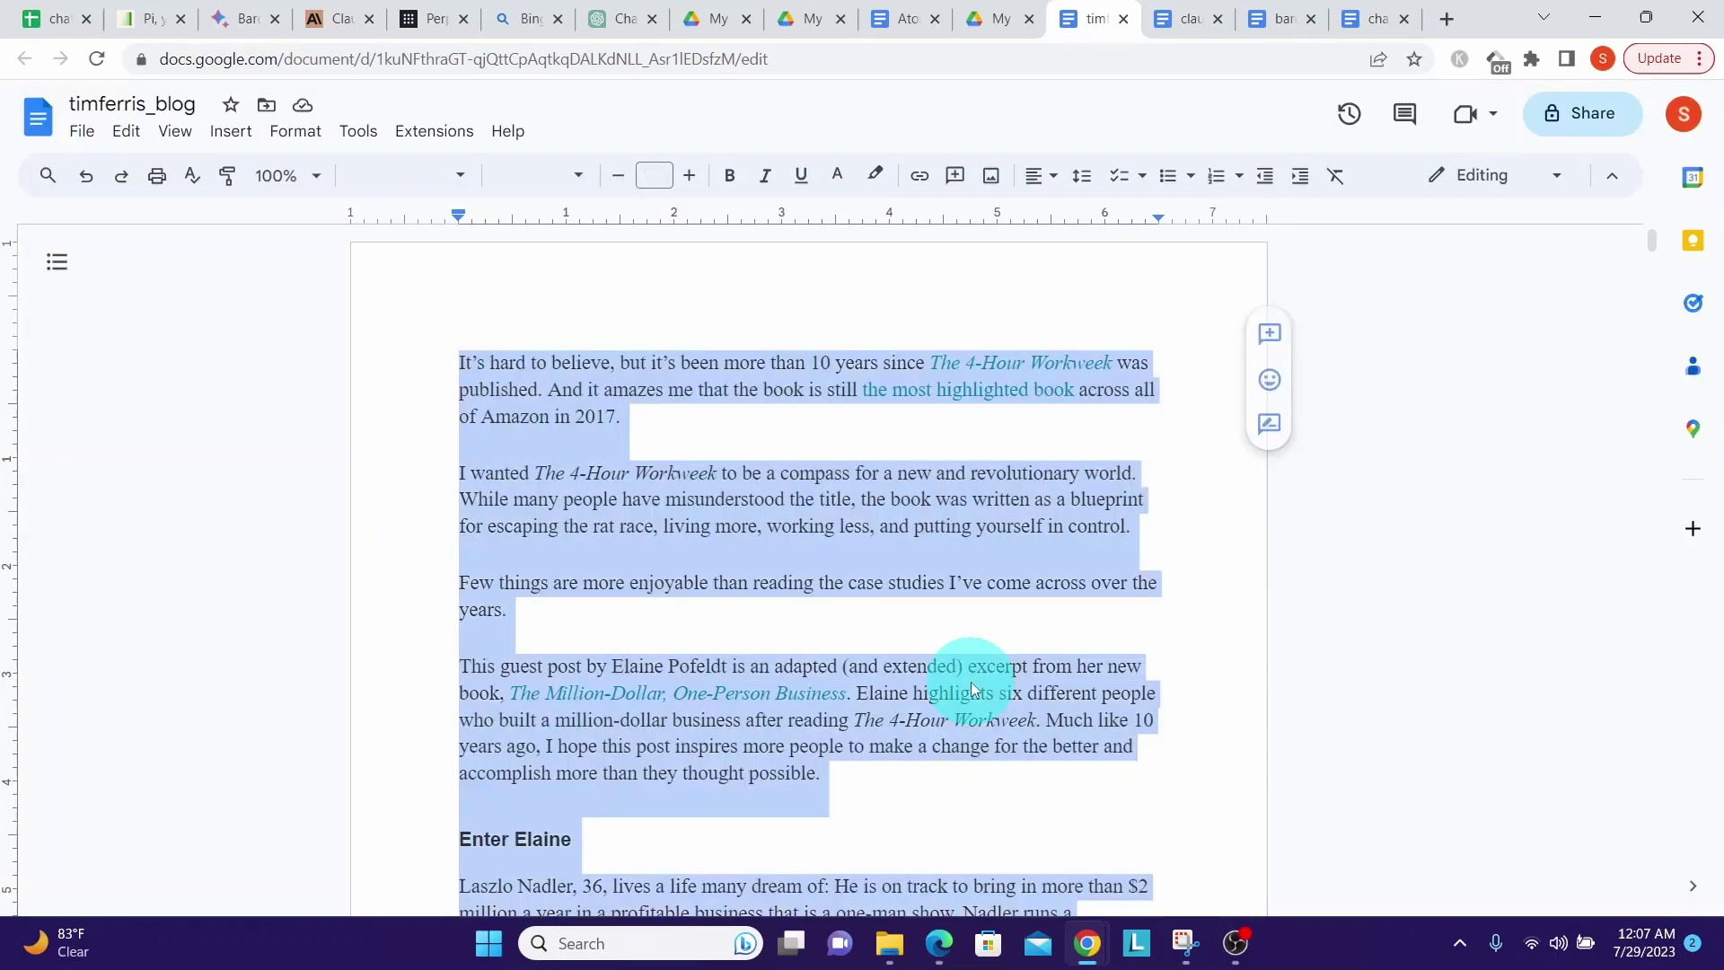
Send the 31429-character blog text in a new ChatGPT chat, which rejects it as too long.
{"action": "left_click", "coordinate": [616, 18]}
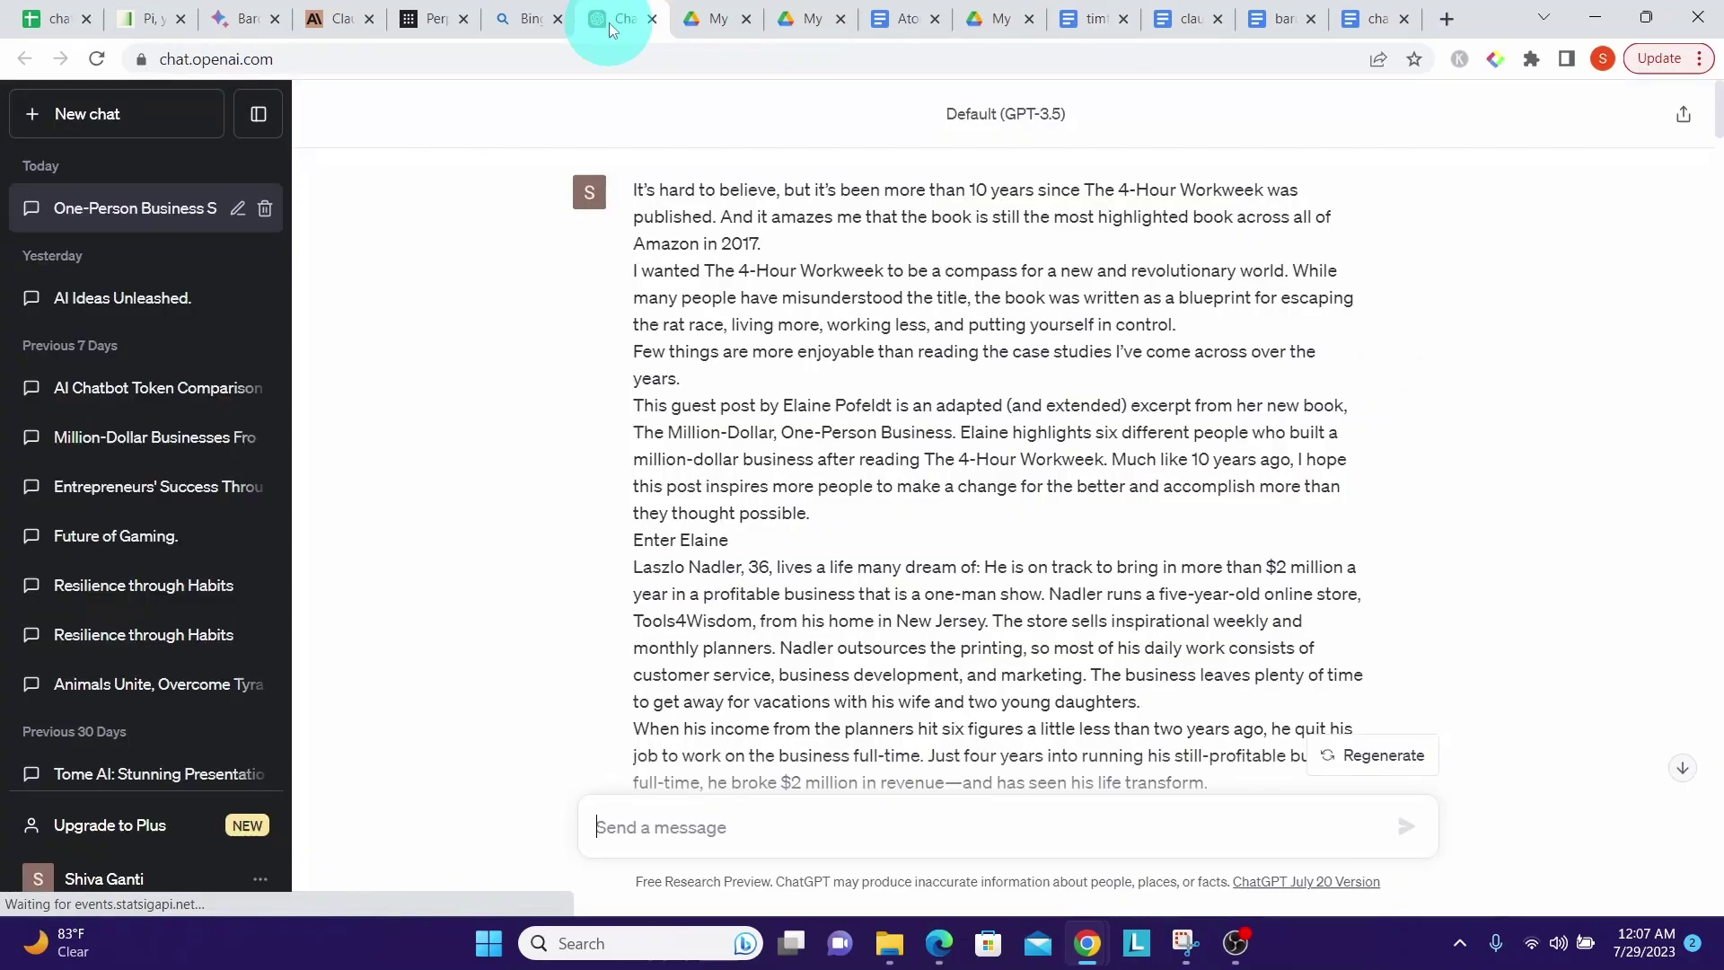
{"action": "left_click", "coordinate": [88, 114]}
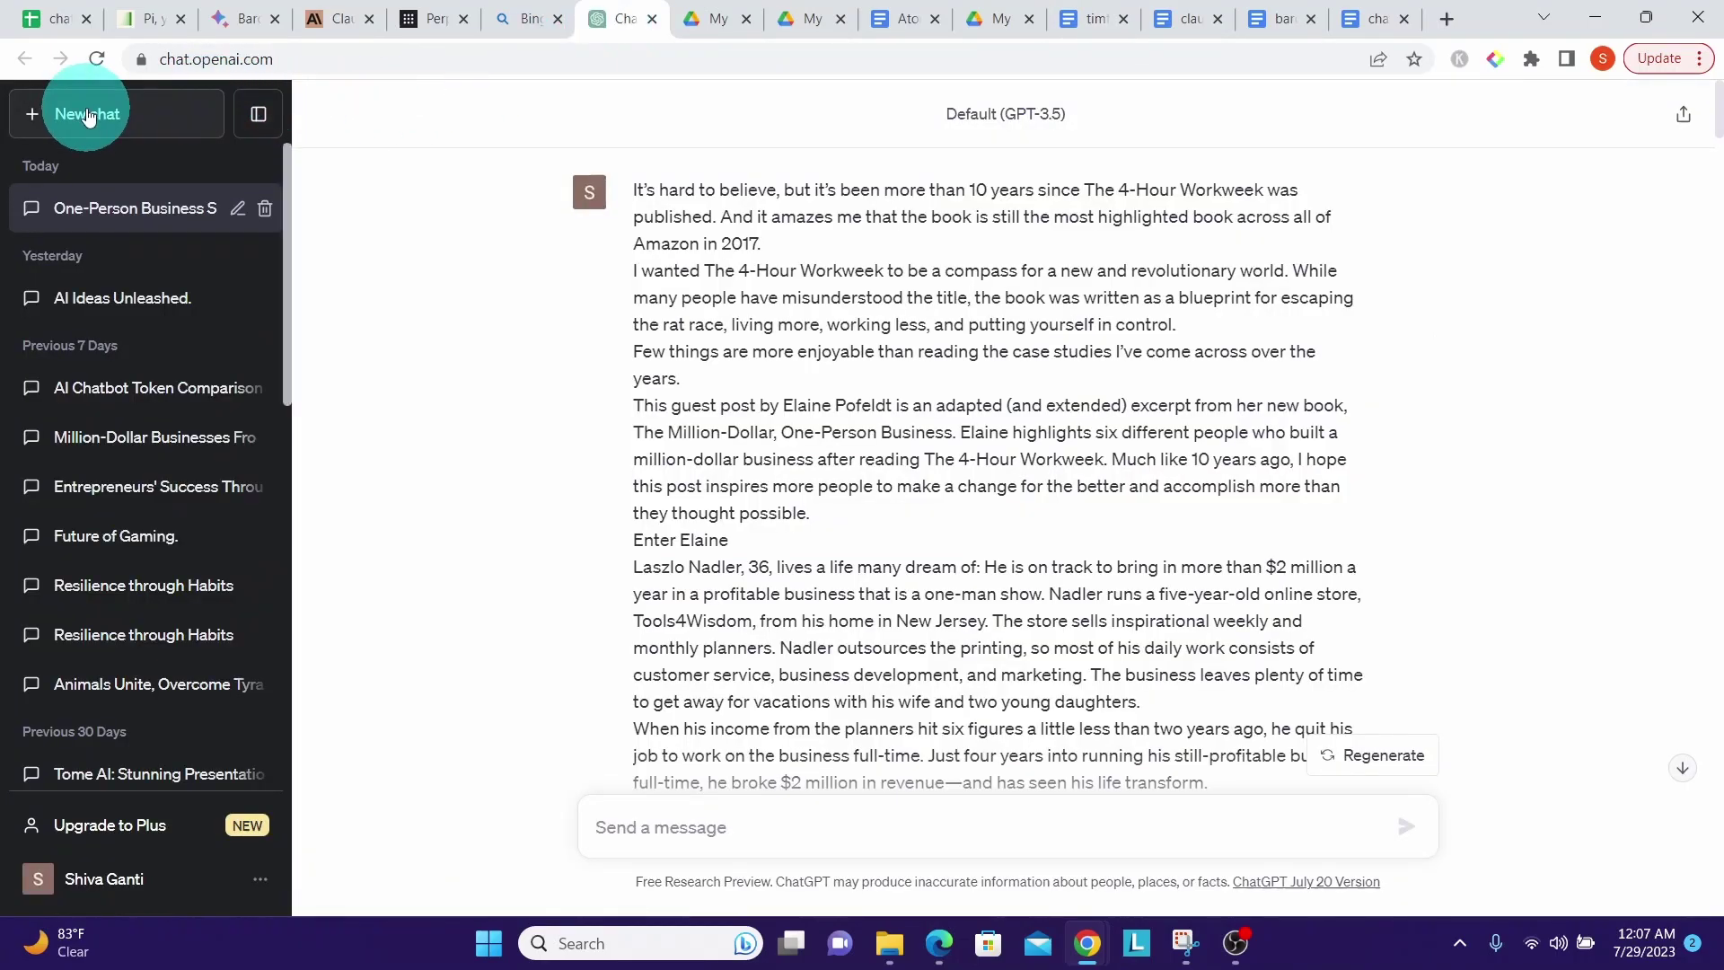
{"action": "left_click", "coordinate": [651, 825]}
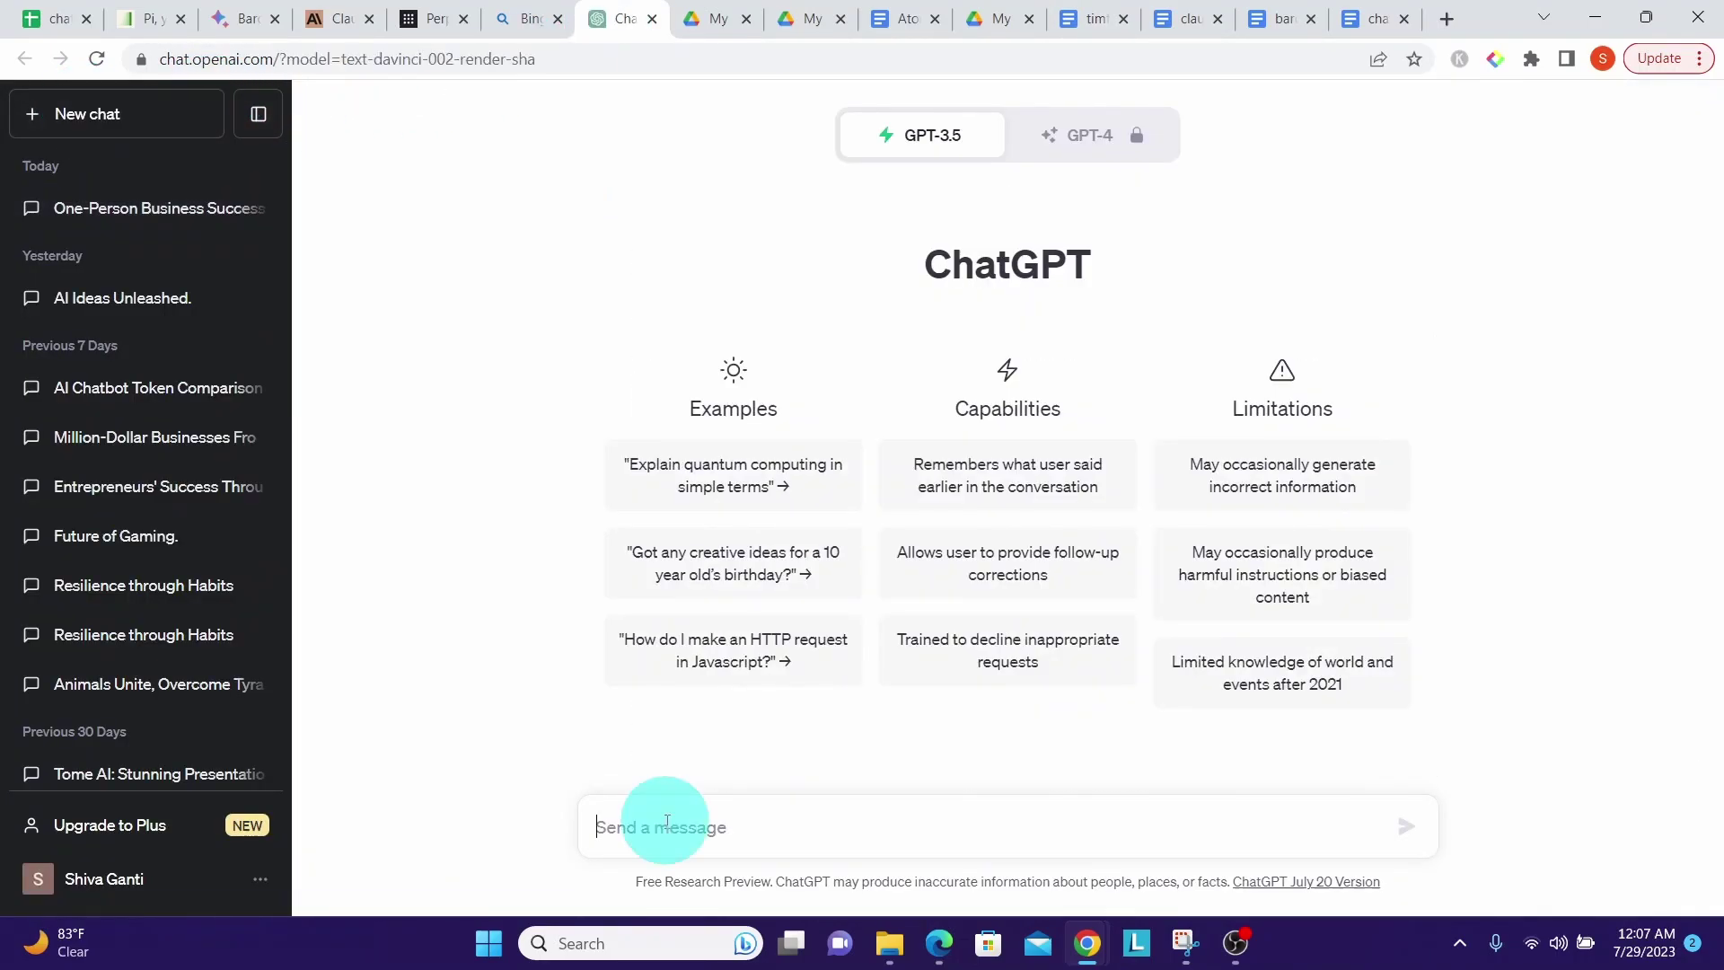
{"action": "key", "text": "ctrl+v"}
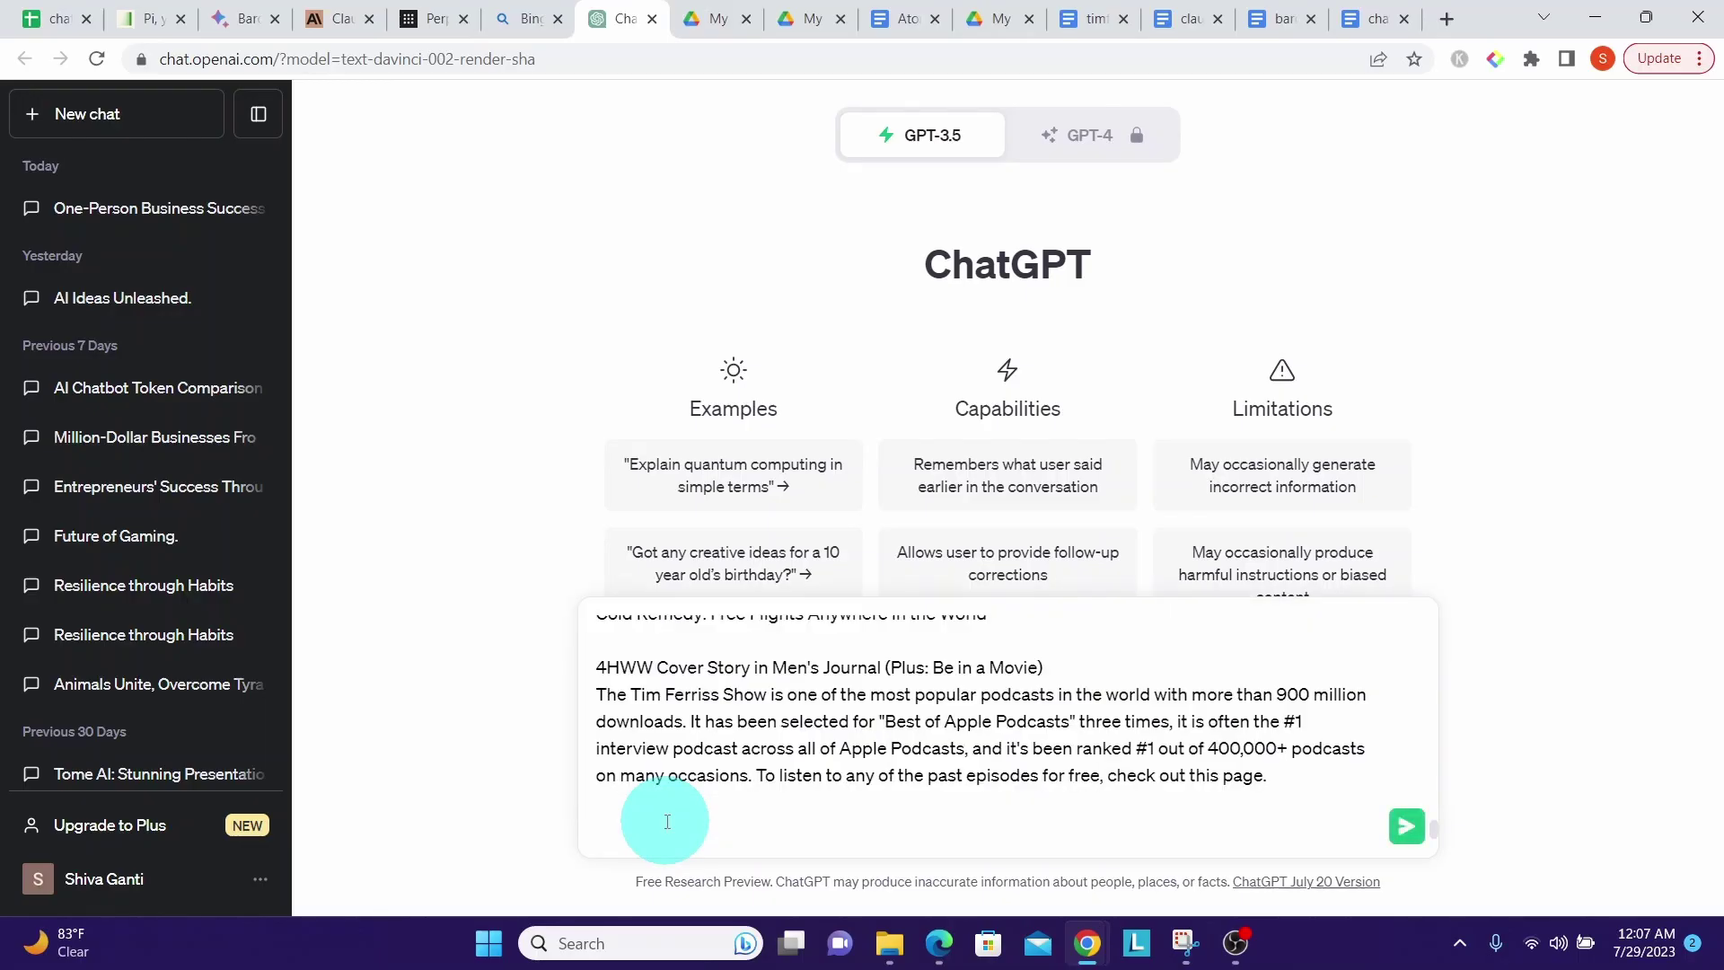
{"action": "key", "text": "Return"}
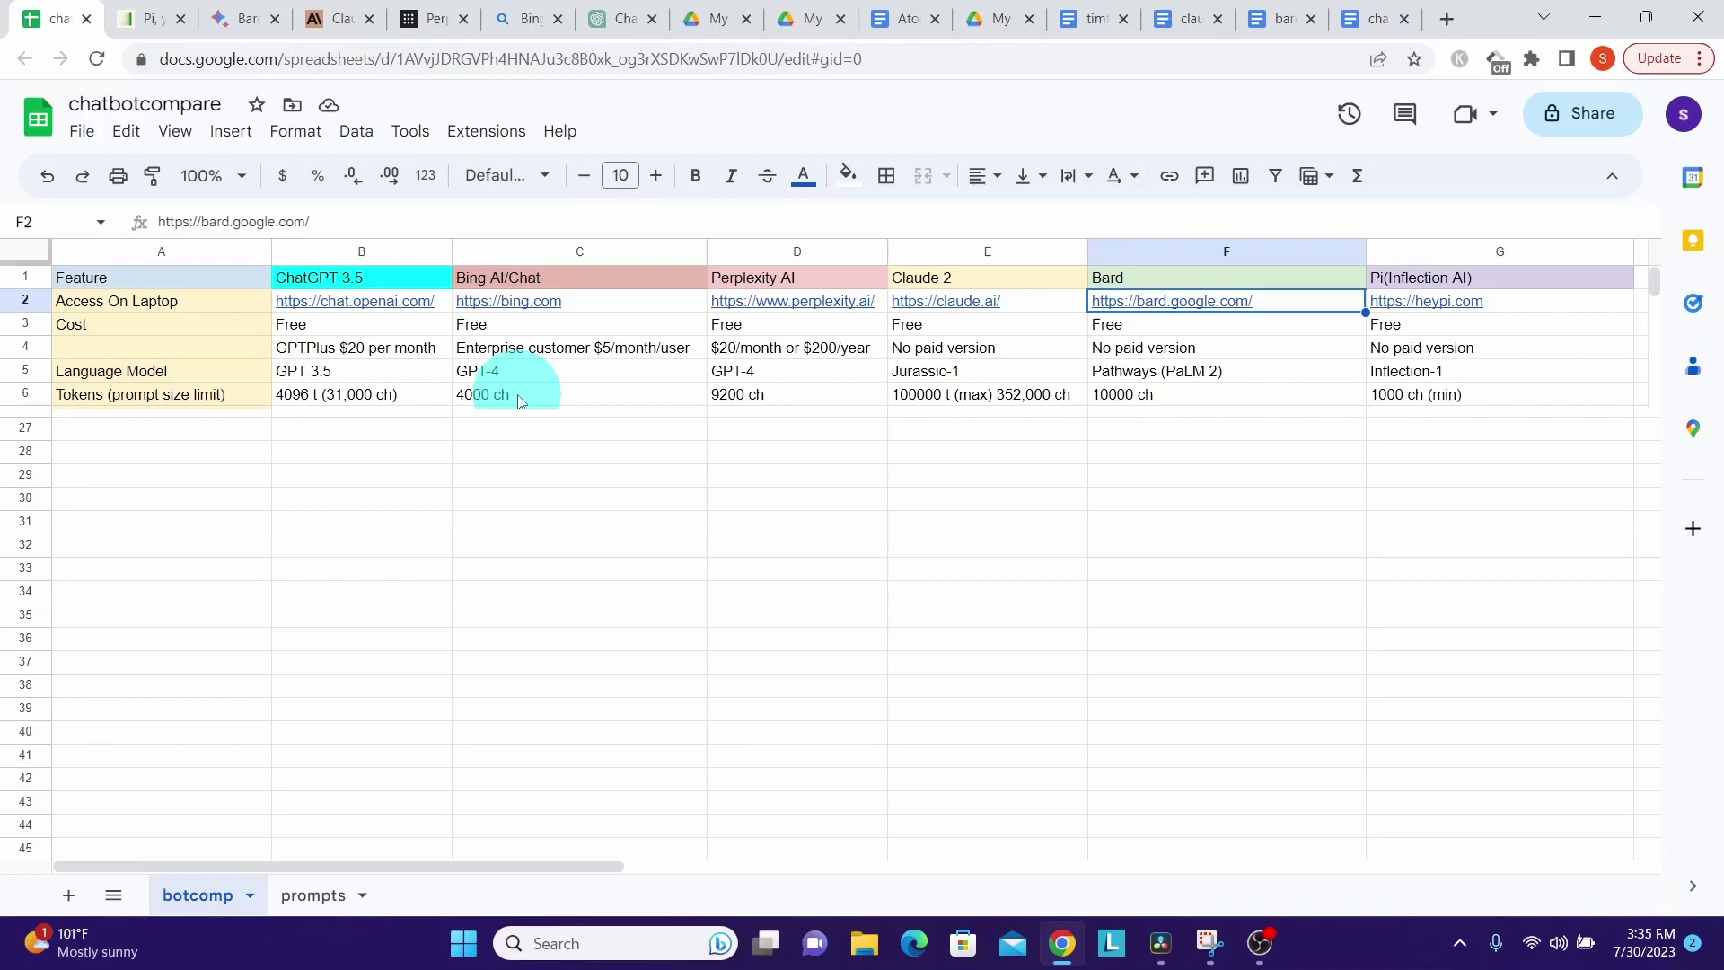
Go to the Bing page and launch Bing Chat in Edge.
{"action": "left_click", "coordinate": [506, 21]}
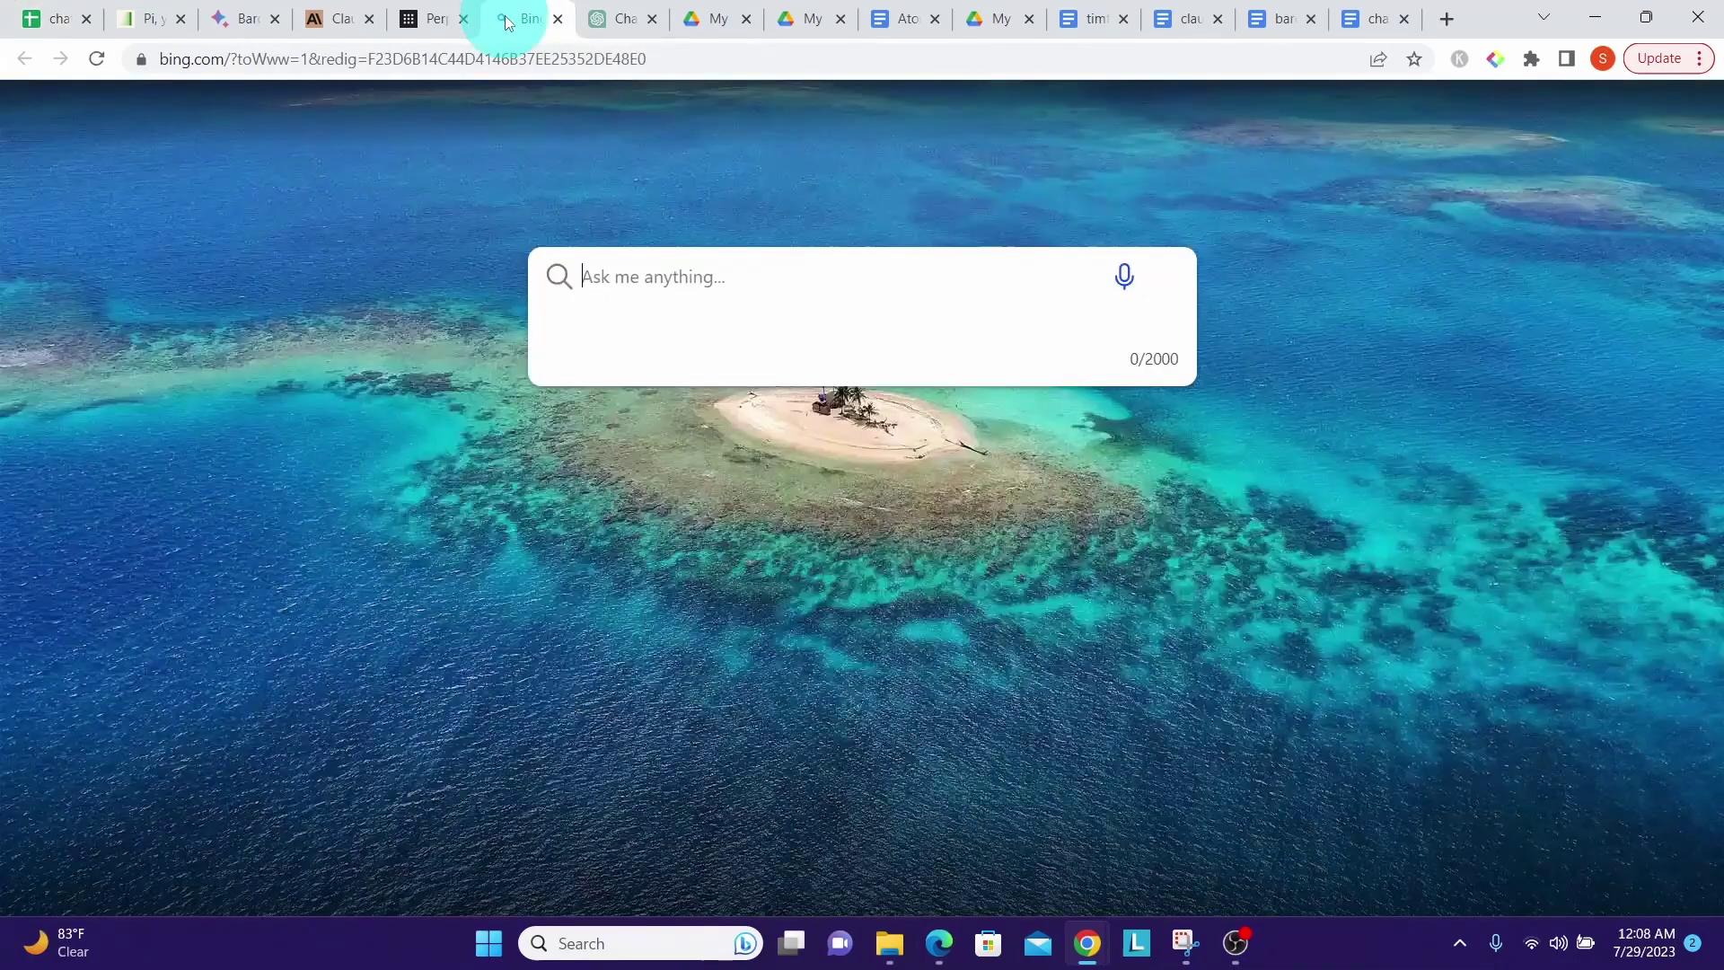
{"action": "left_click", "coordinate": [745, 945]}
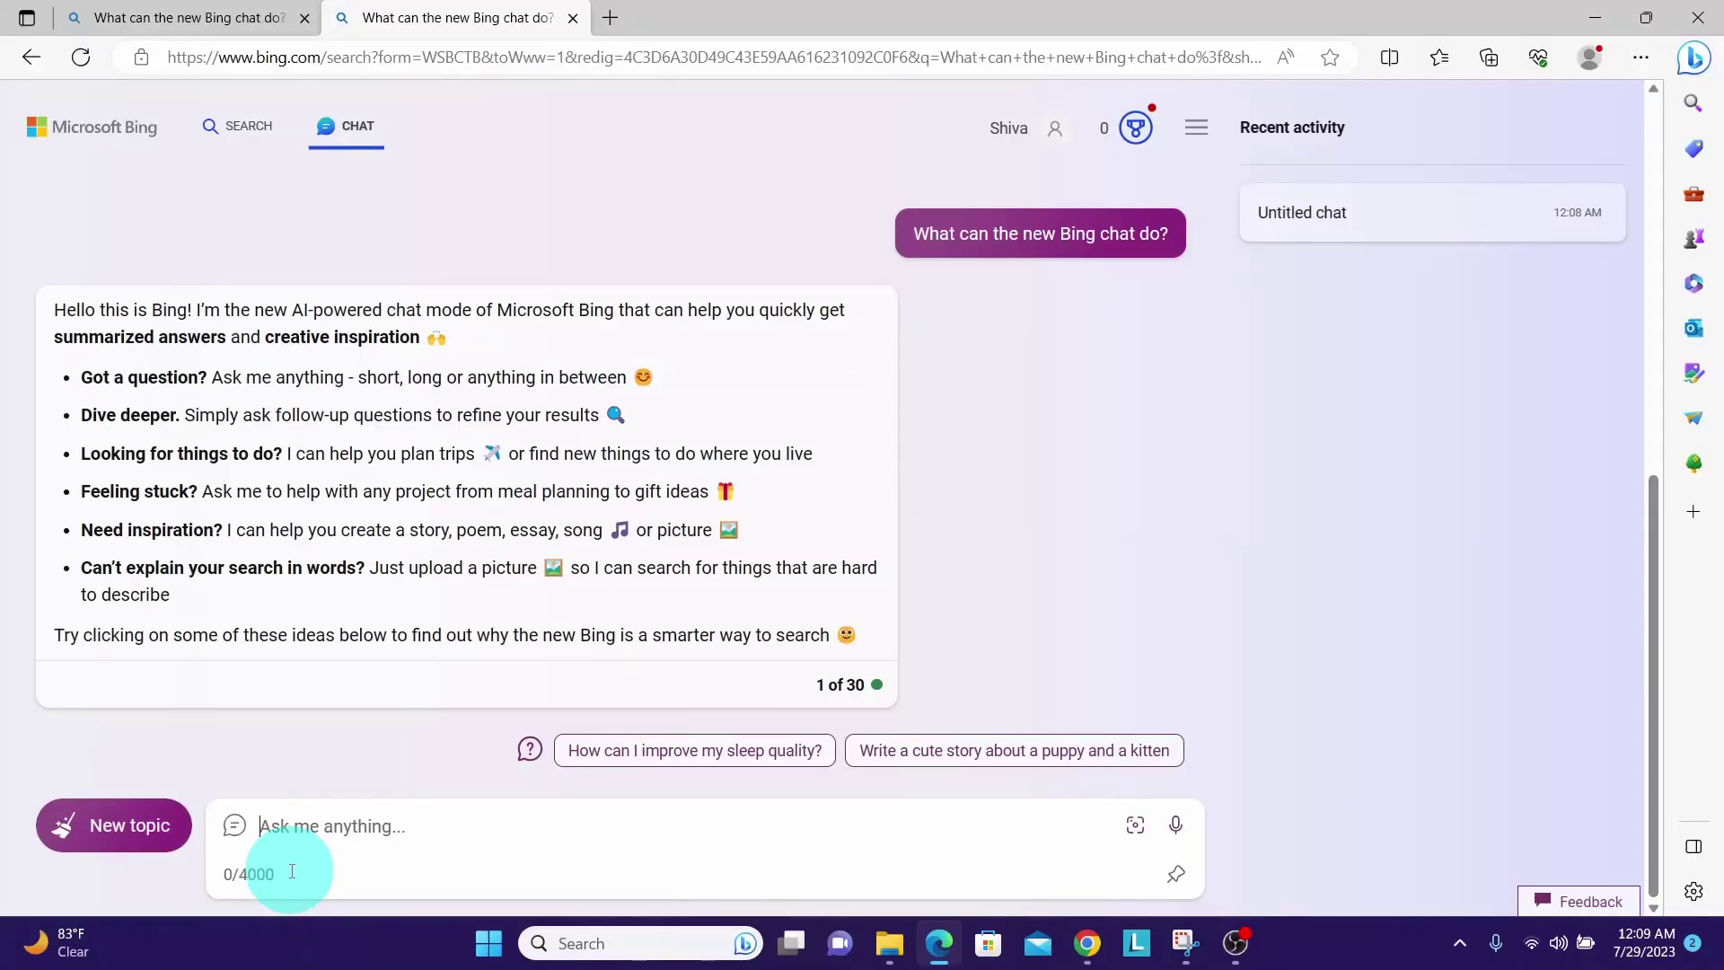
Select the chatgpt_tokens article through the first case study and count its 7479 characters.
{"action": "left_click", "coordinate": [1087, 943]}
{"action": "left_click", "coordinate": [460, 364]}
{"action": "left_click_drag", "start_coordinate": [459, 364], "coordinate": [526, 791]}
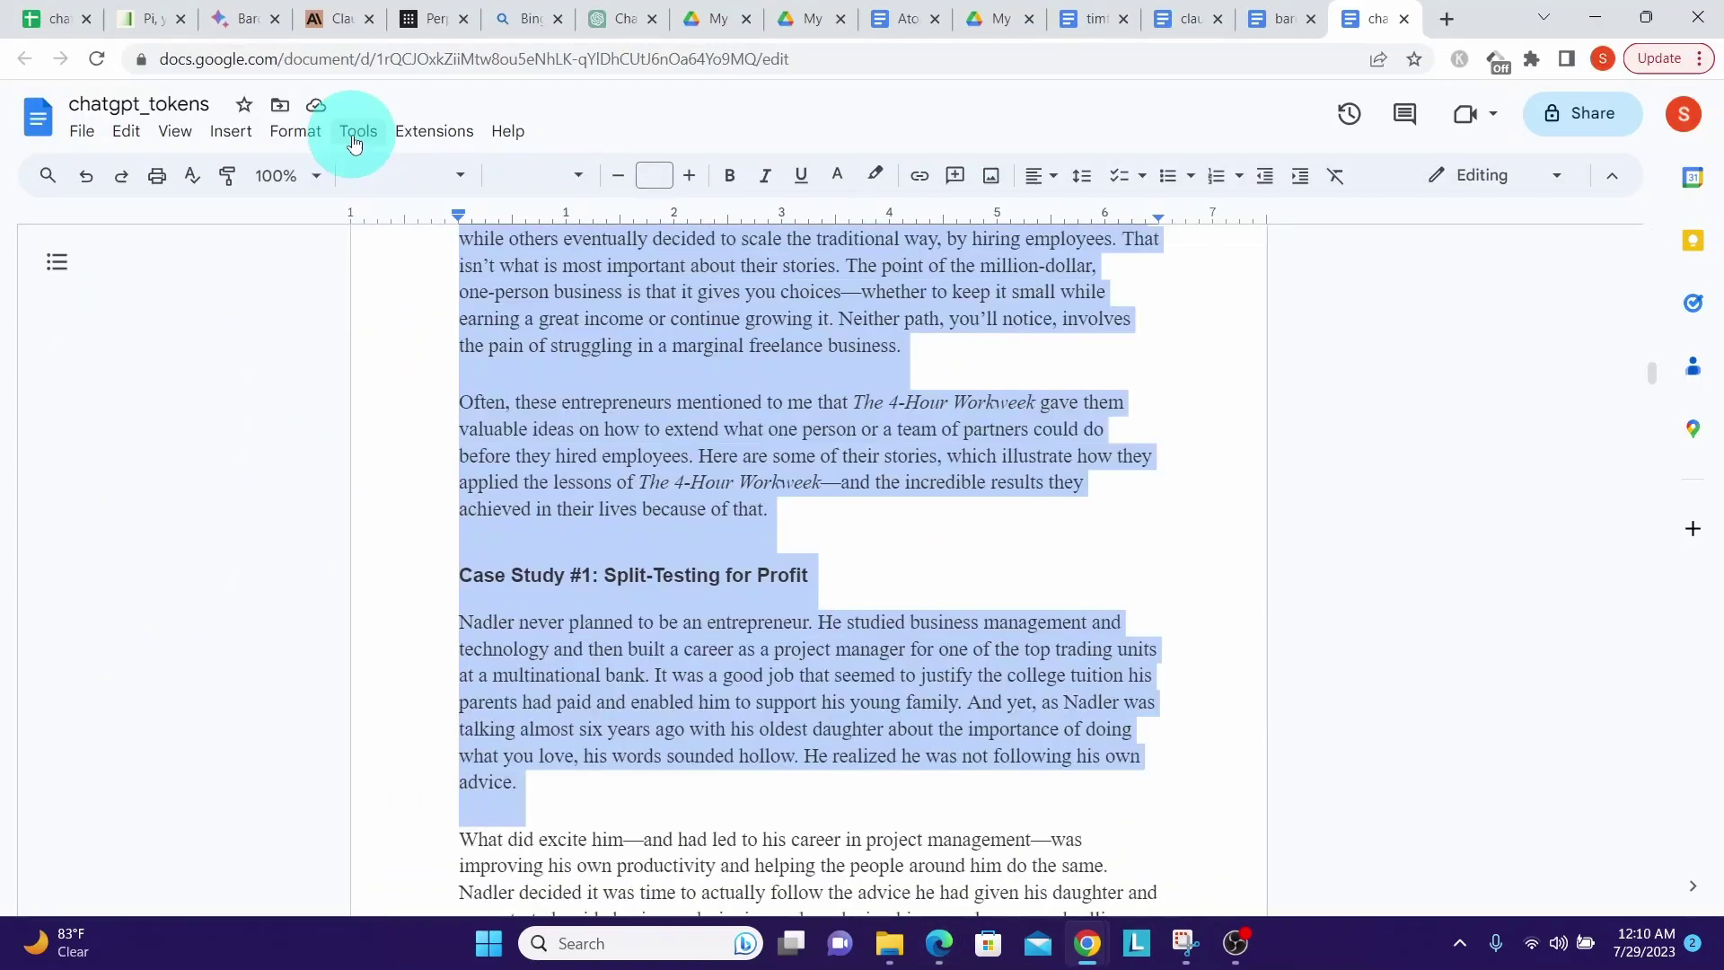
{"action": "left_click", "coordinate": [359, 131]}
{"action": "left_click", "coordinate": [404, 199]}
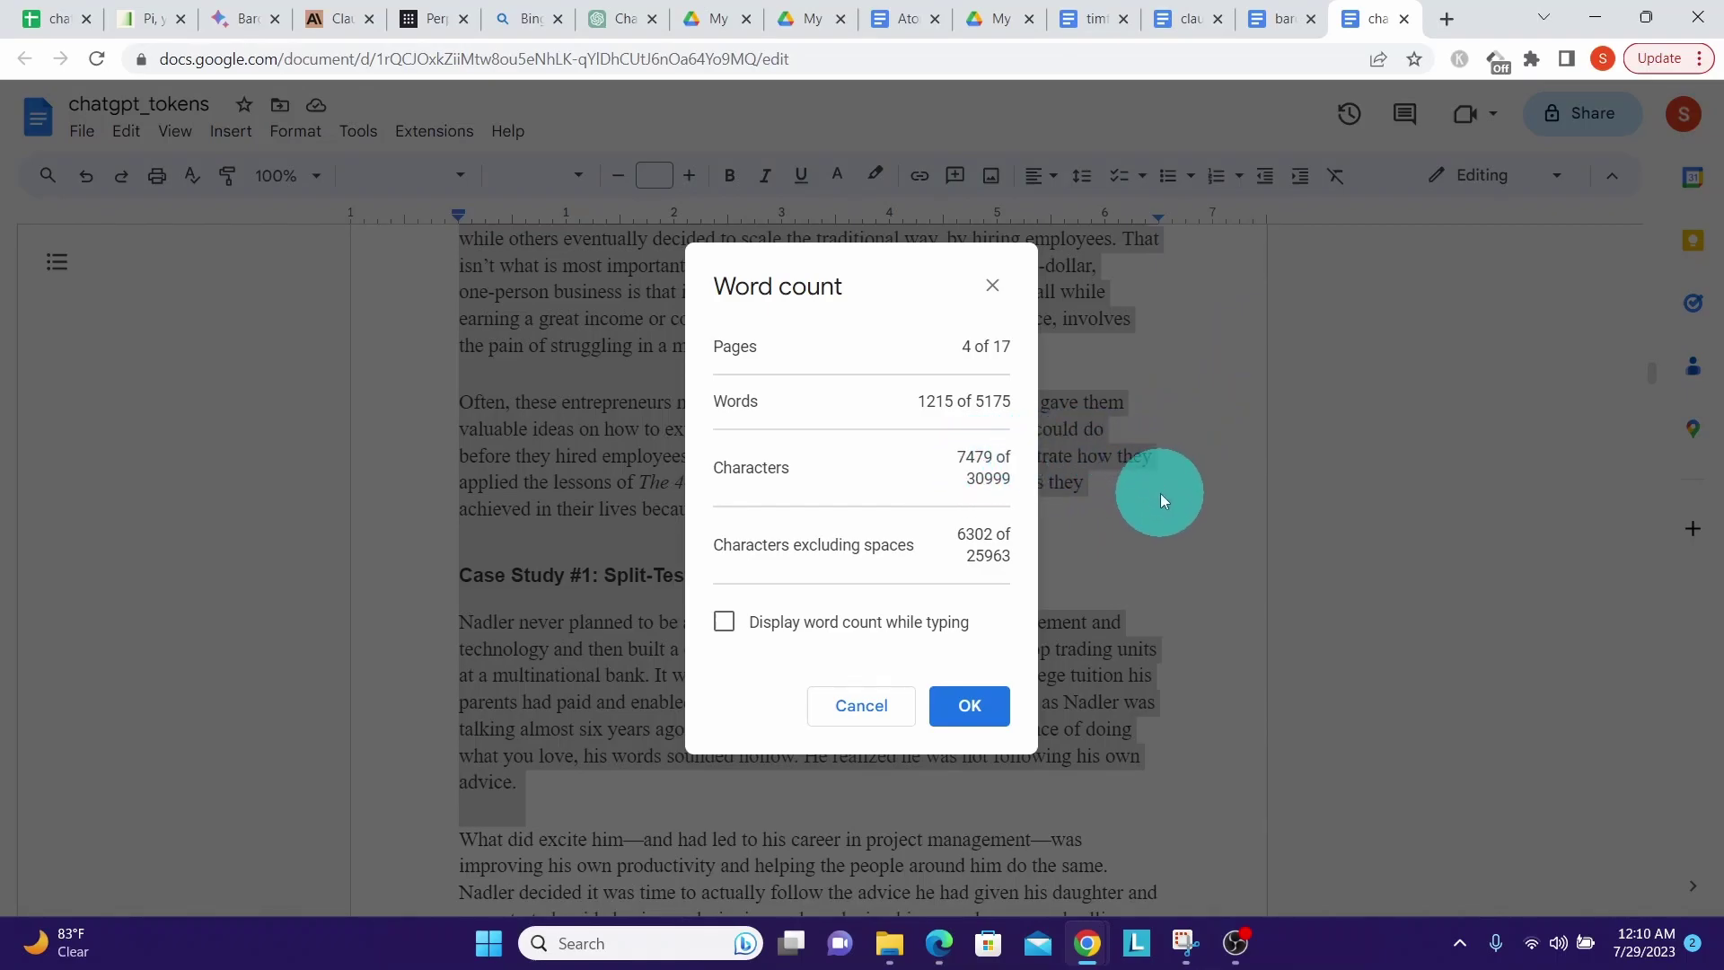
Paste the selected passage into the Bing Chat message box.
{"action": "key", "text": "alt+Tab"}
{"action": "left_click", "coordinate": [339, 839]}
{"action": "key", "text": "ctrl+v"}
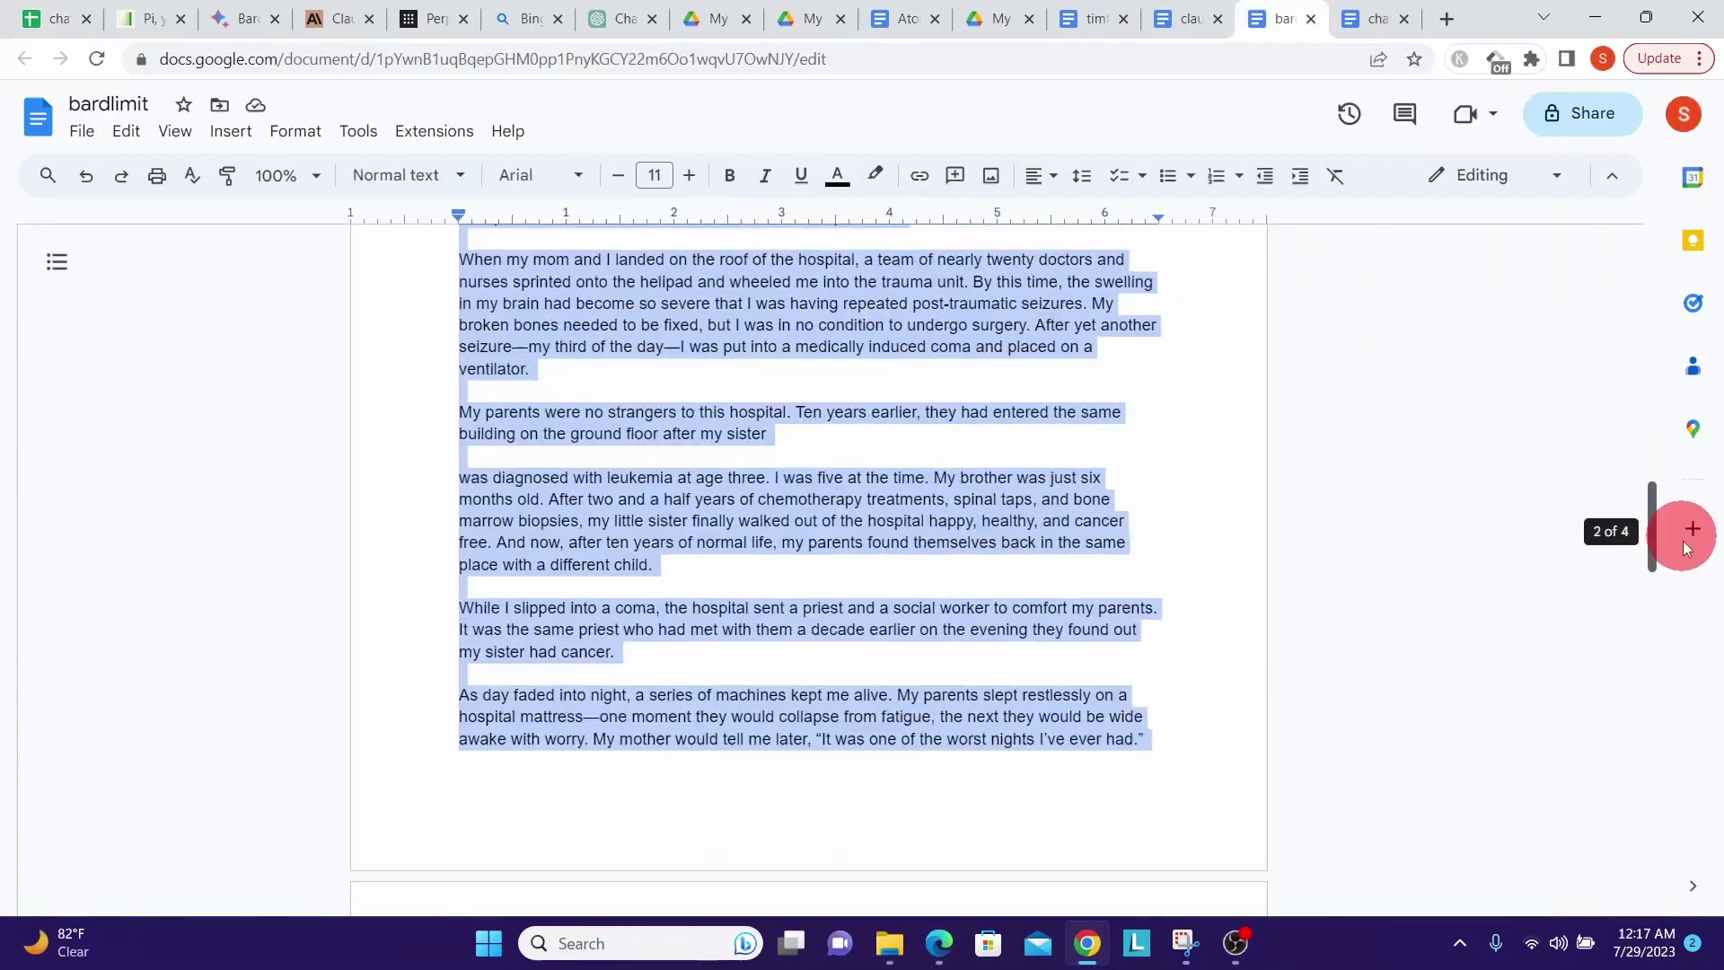
Scroll to the passage end and read the bardlimit count: 1700 words, 9209 of 9944 characters.
{"action": "left_click_drag", "start_coordinate": [1683, 541], "coordinate": [1721, 789]}
{"action": "scroll", "coordinate": [434, 530], "scroll_direction": "down", "scroll_amount": 5}
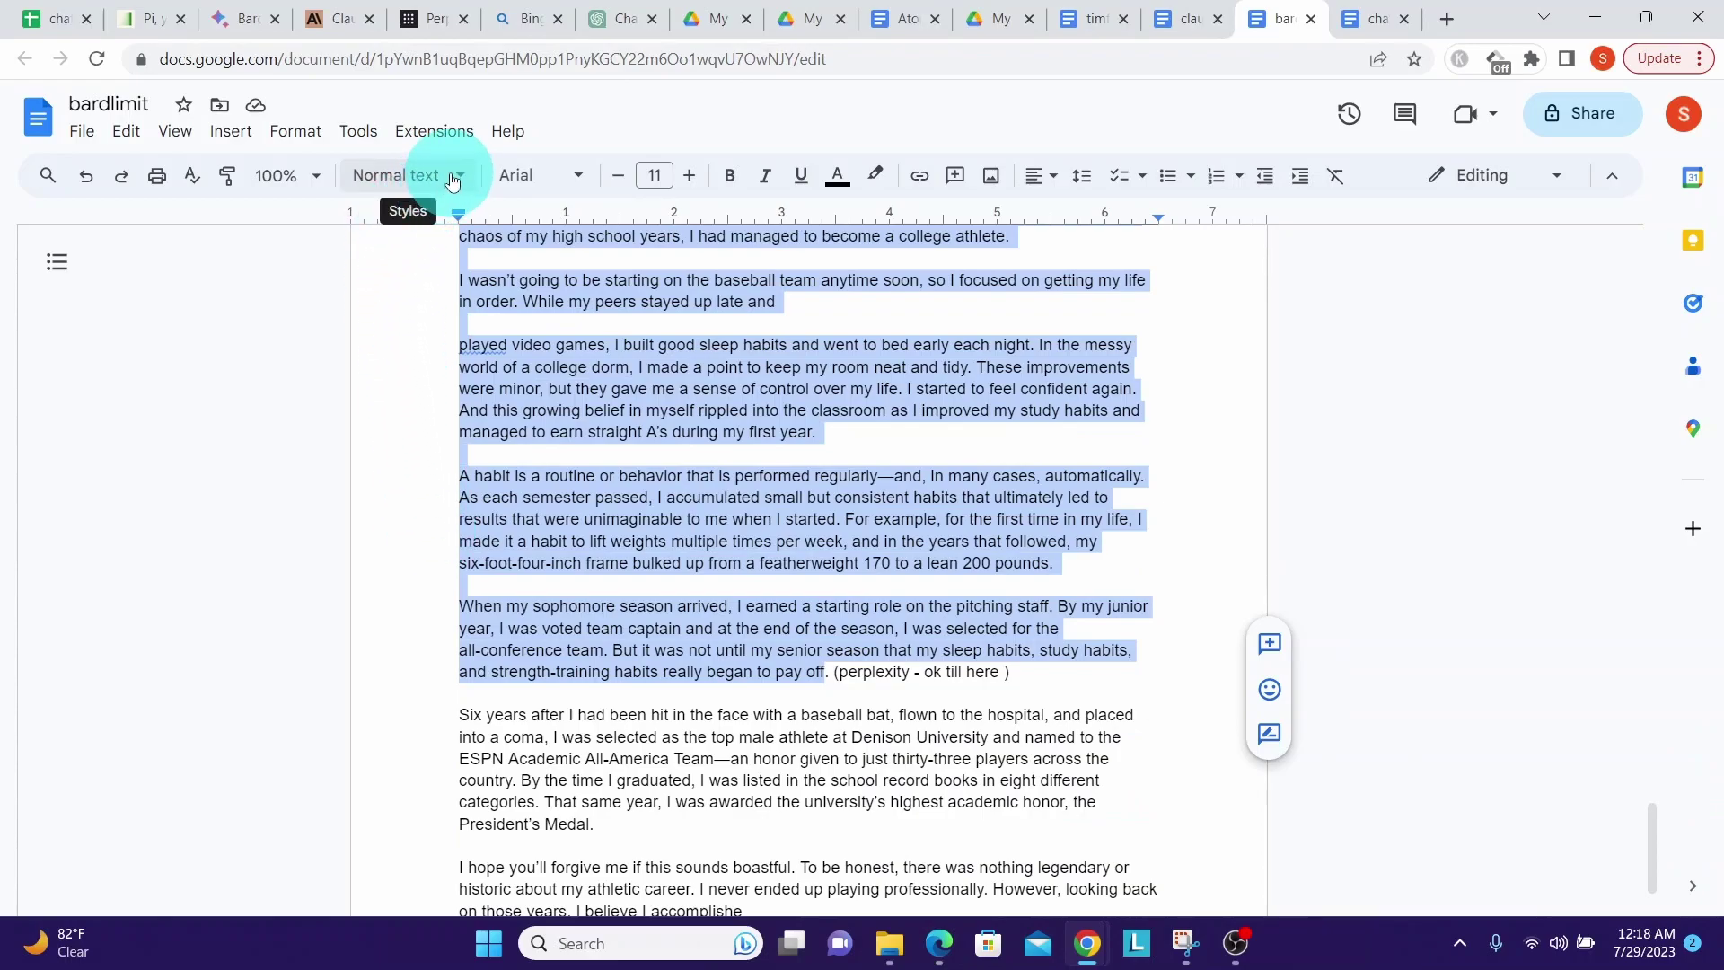
{"action": "left_click", "coordinate": [358, 131]}
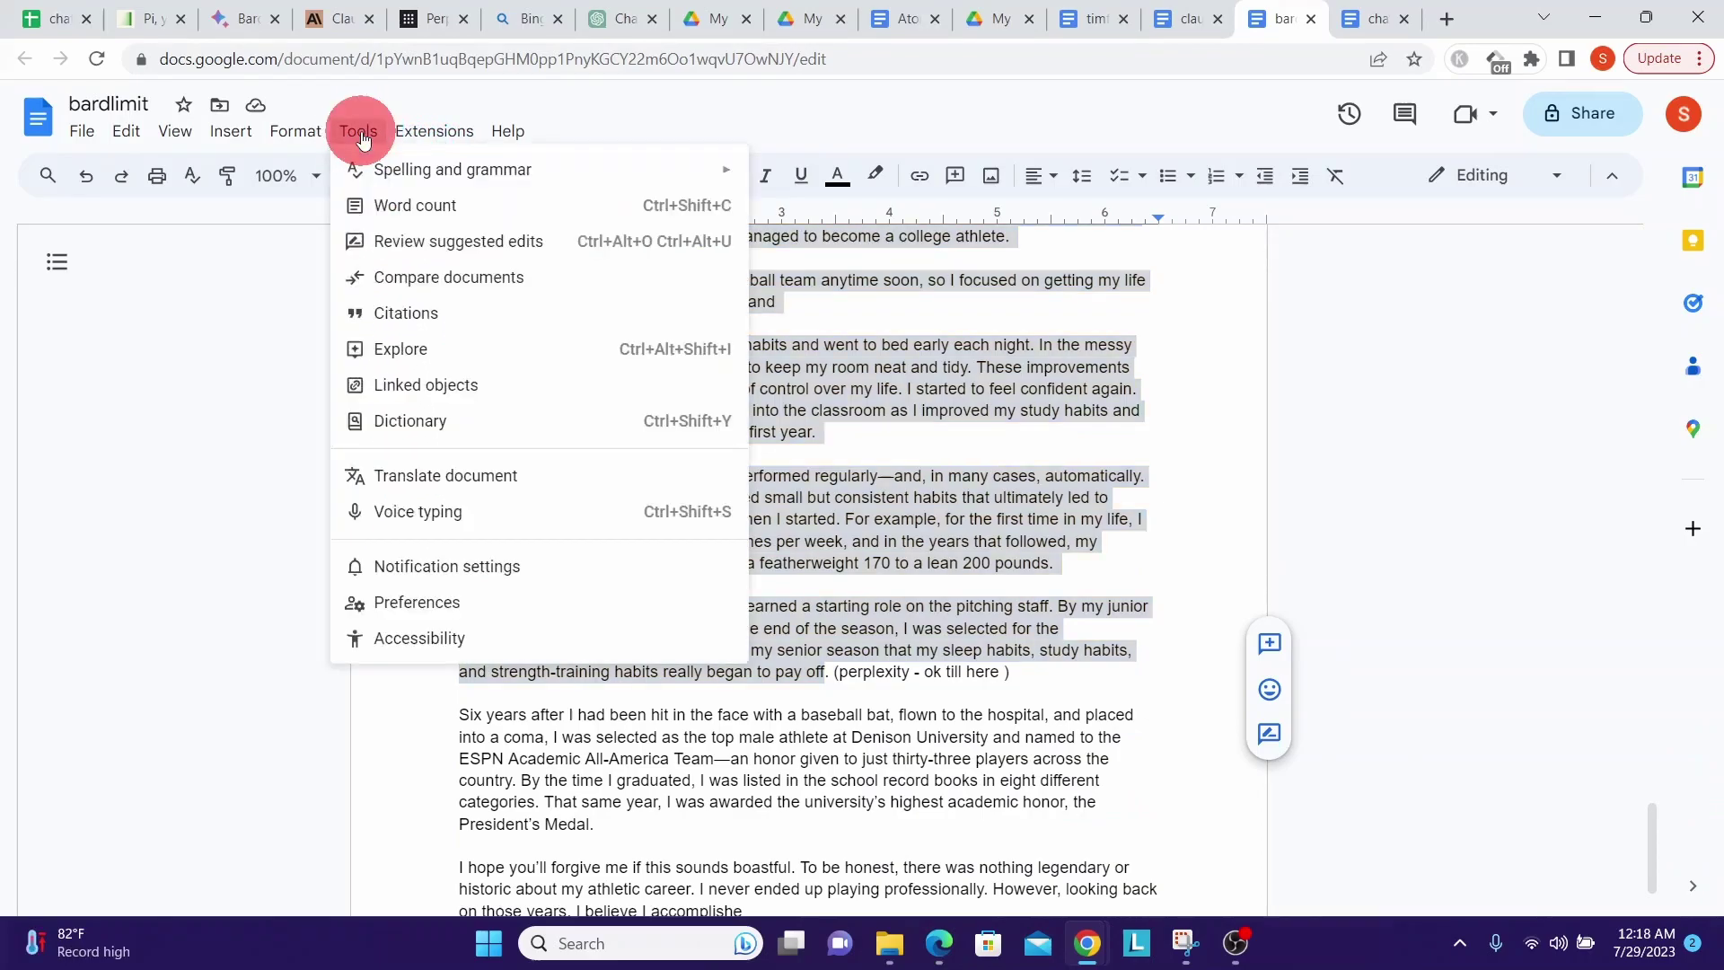
{"action": "left_click", "coordinate": [390, 205]}
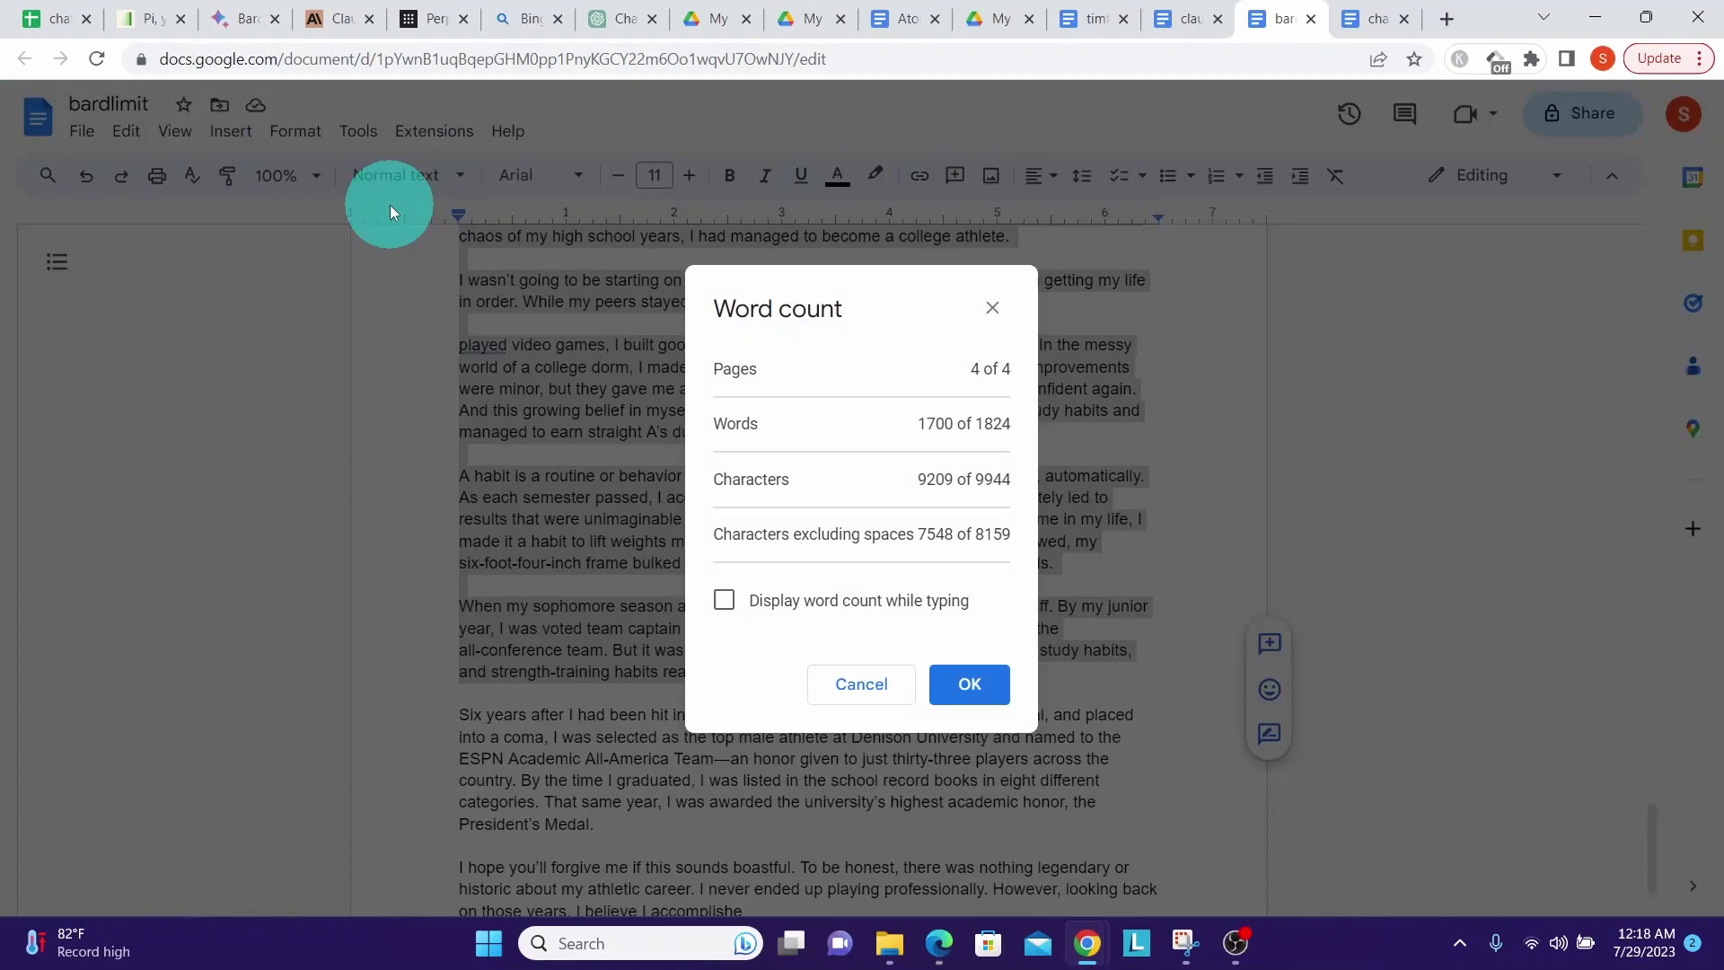
{"action": "left_click", "coordinate": [970, 684]}
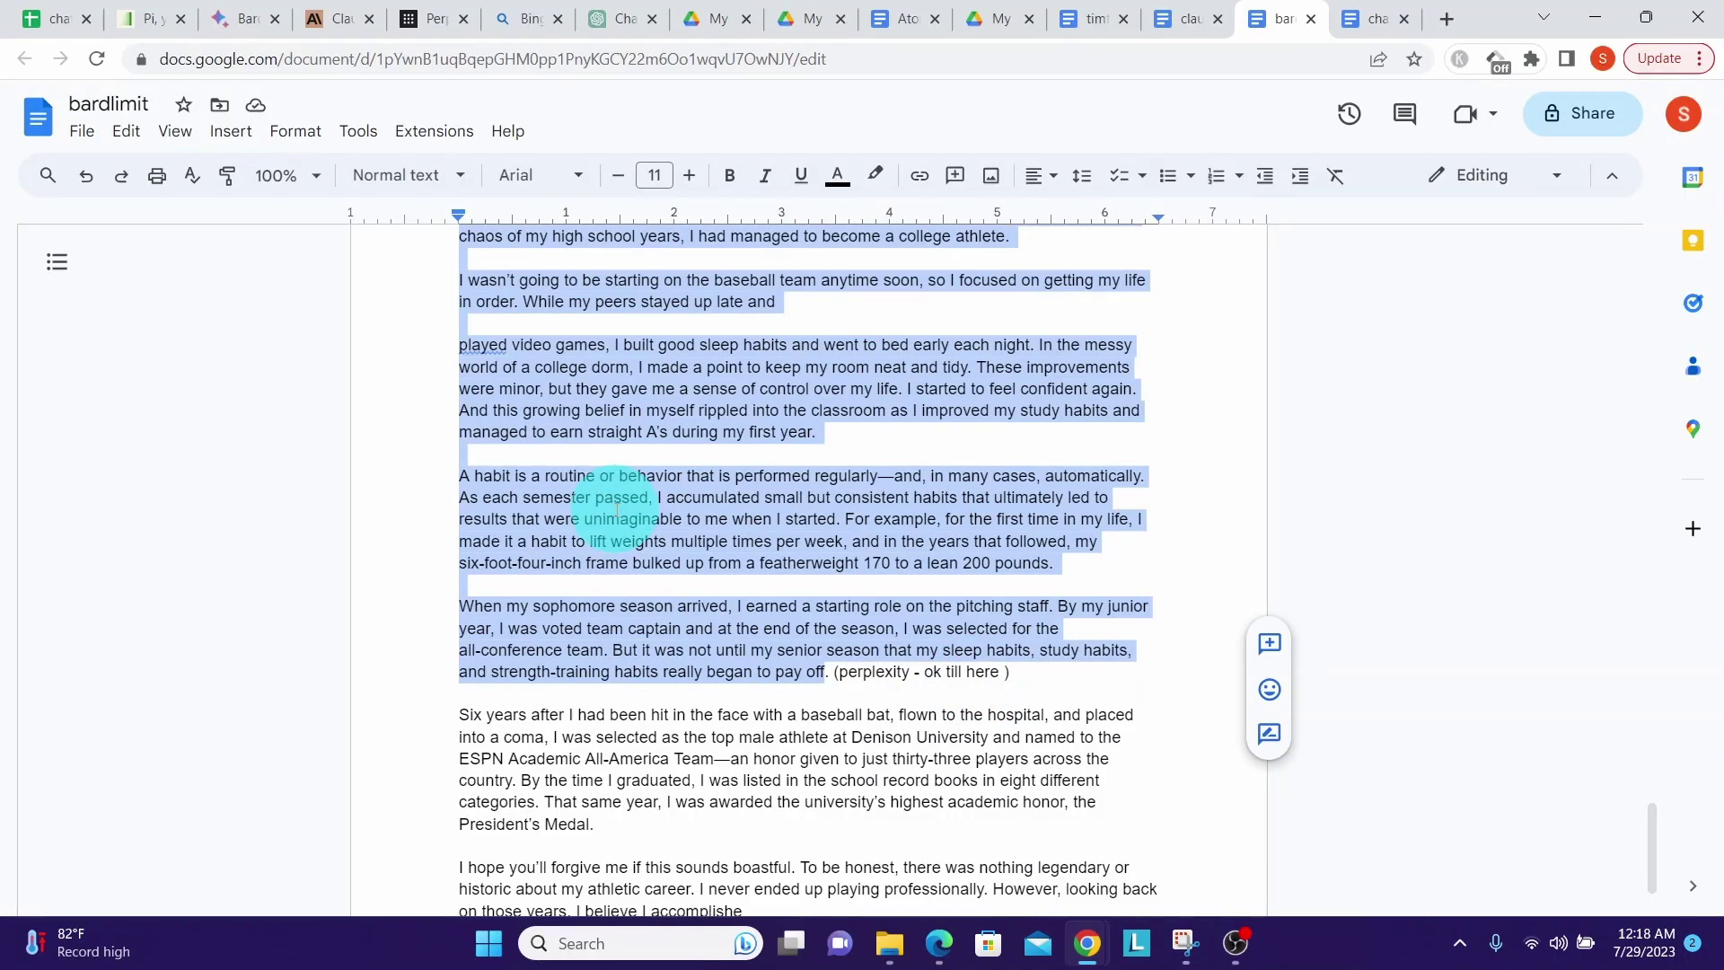
Submit the pasted 9209-character bardlimit passage to Perplexity, then start a new thread.
{"action": "left_click", "coordinate": [415, 20]}
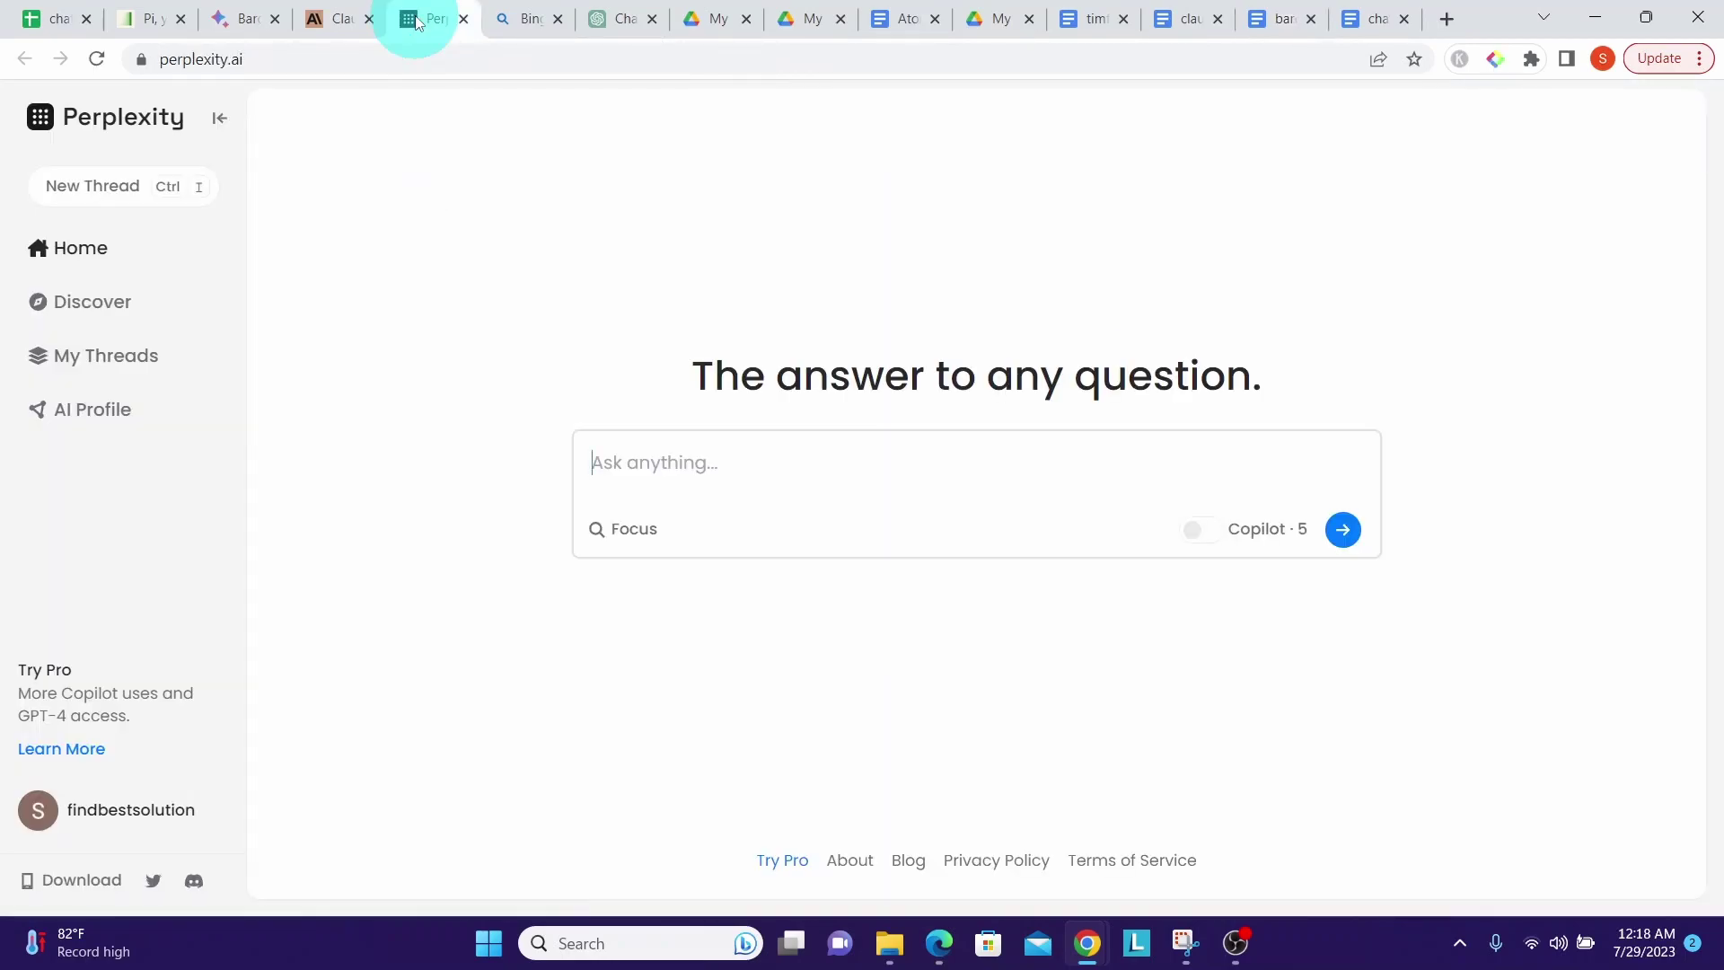
{"action": "left_click", "coordinate": [778, 454]}
{"action": "key", "text": "ctrl+v"}
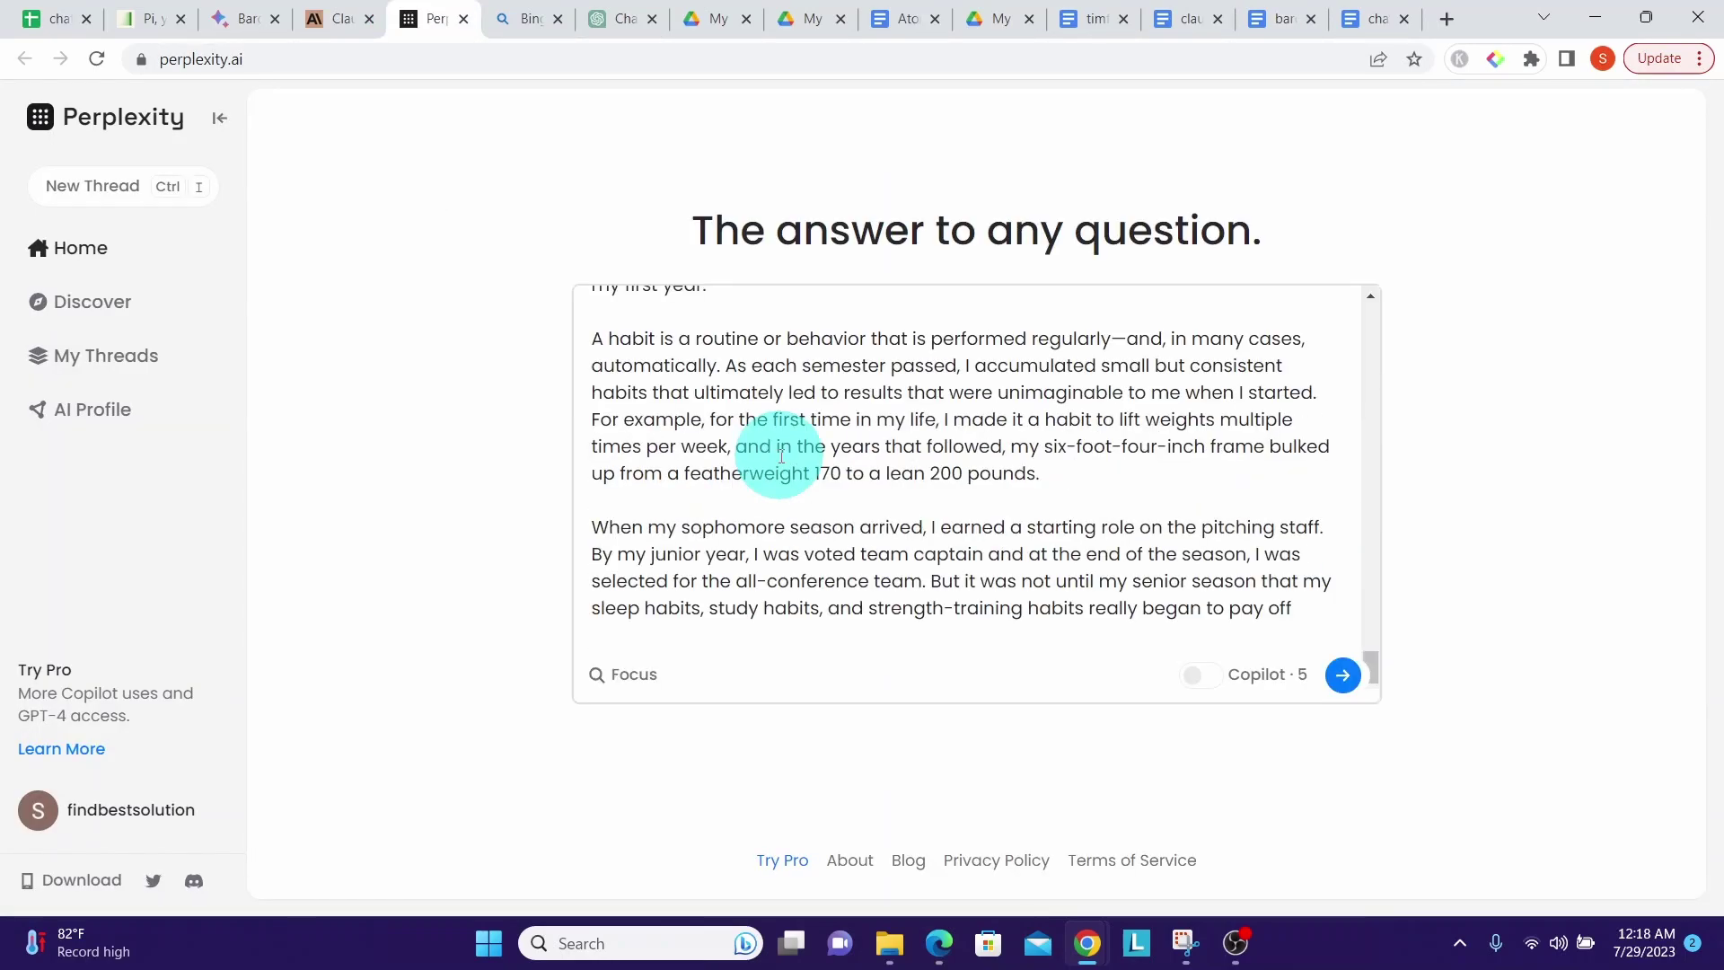
{"action": "left_click", "coordinate": [1341, 674]}
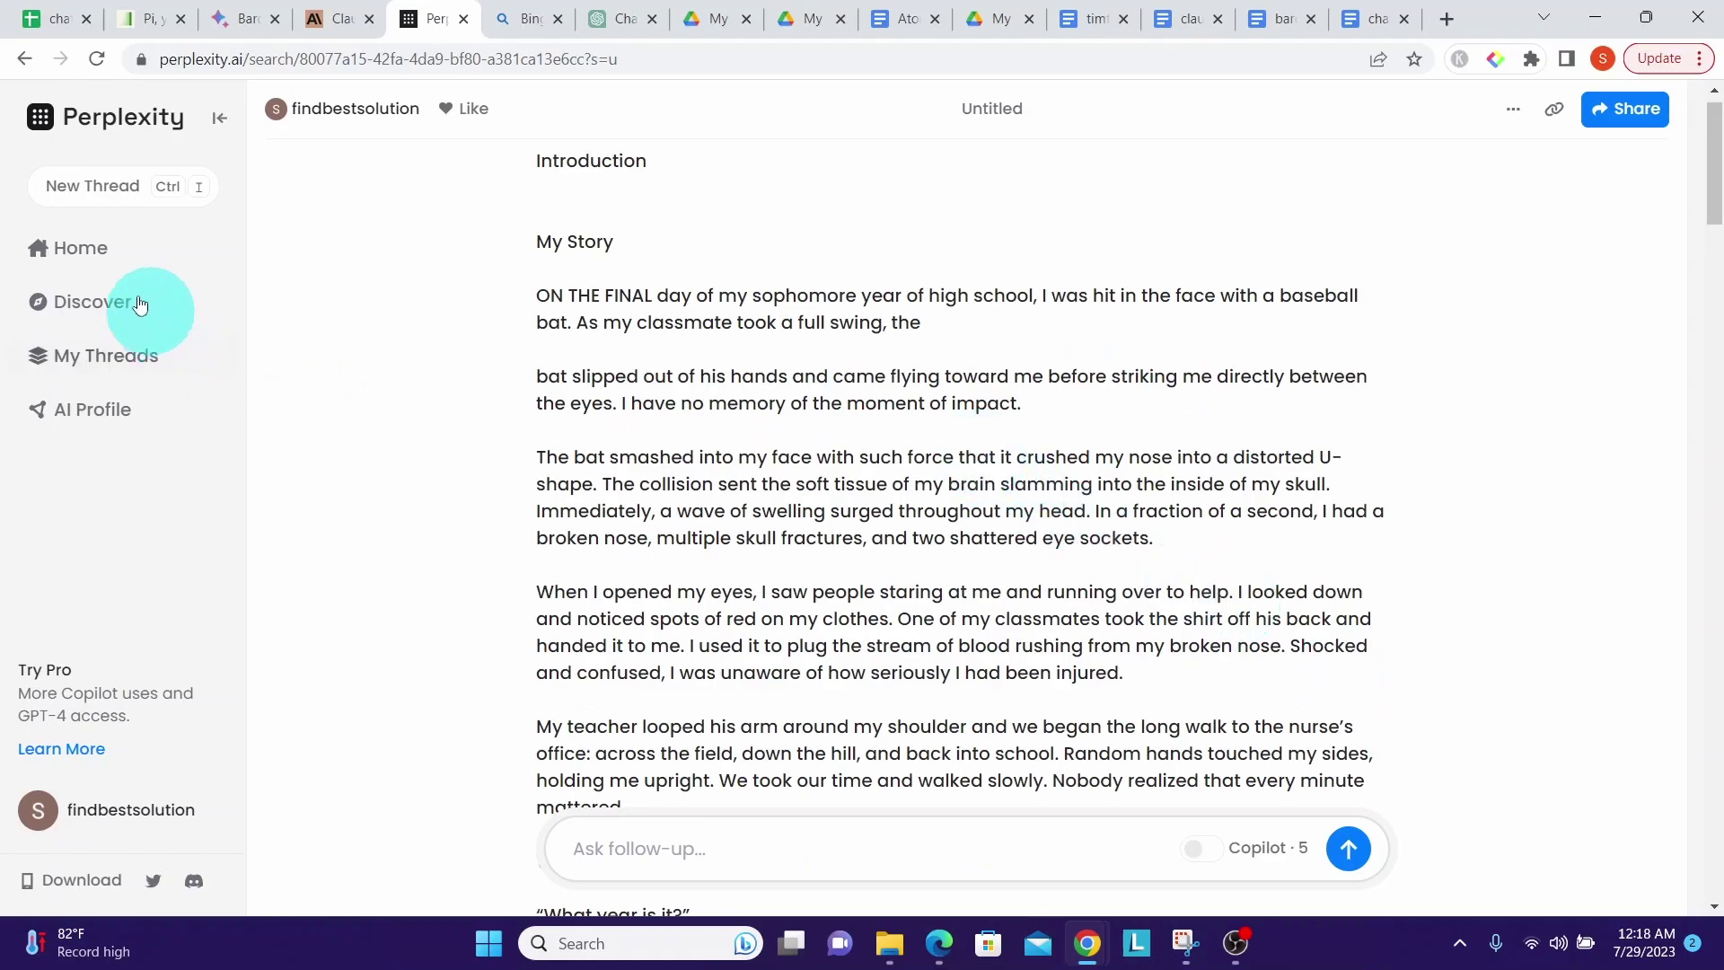
{"action": "left_click", "coordinate": [88, 186]}
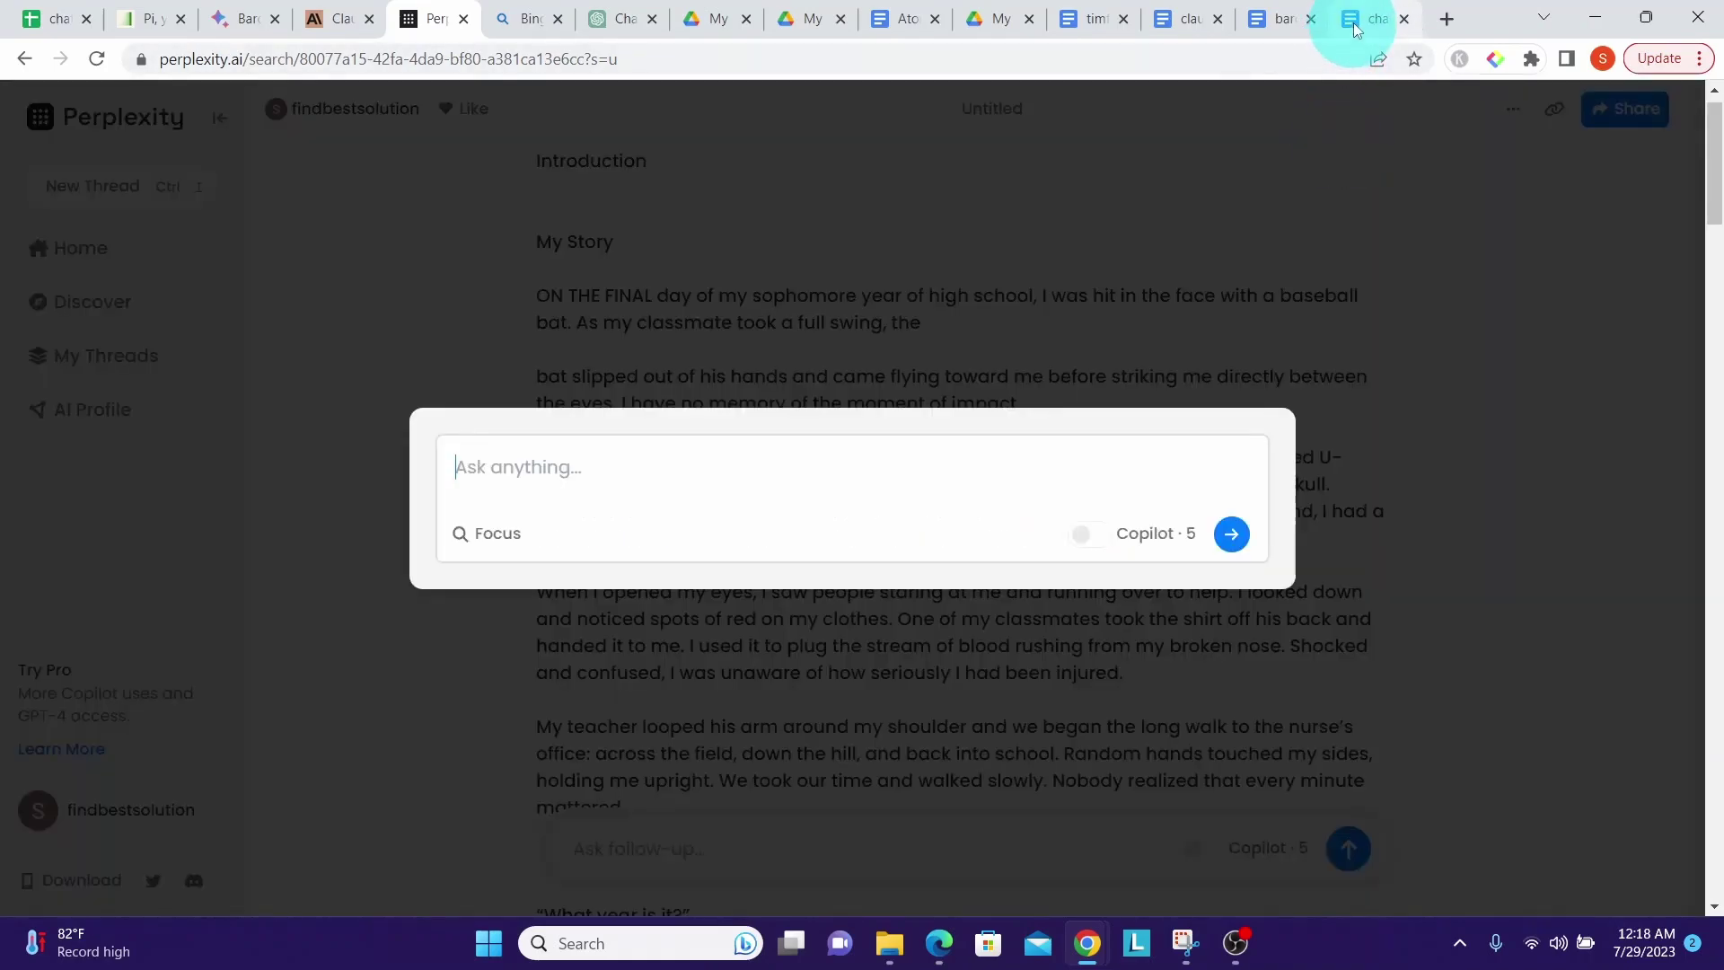
Select bardlimit from the top to the Perplexity marker and confirm 1704 words, 9239 characters.
{"action": "left_click", "coordinate": [1266, 16]}
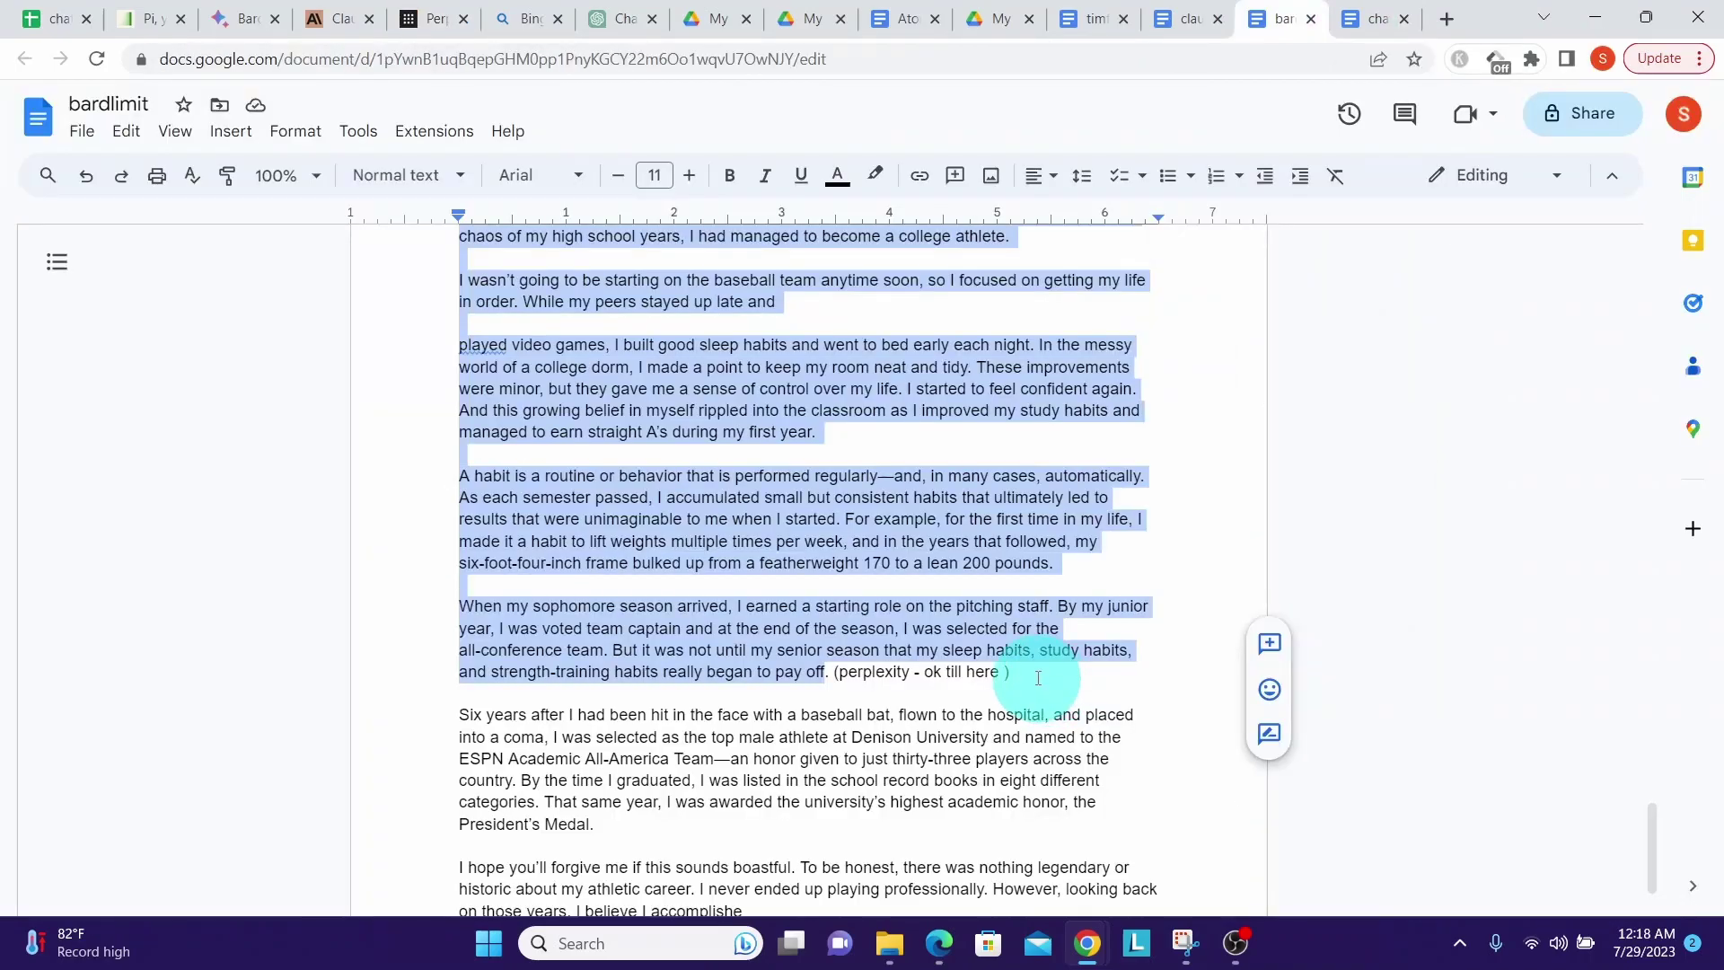
{"action": "left_click", "coordinate": [1038, 677]}
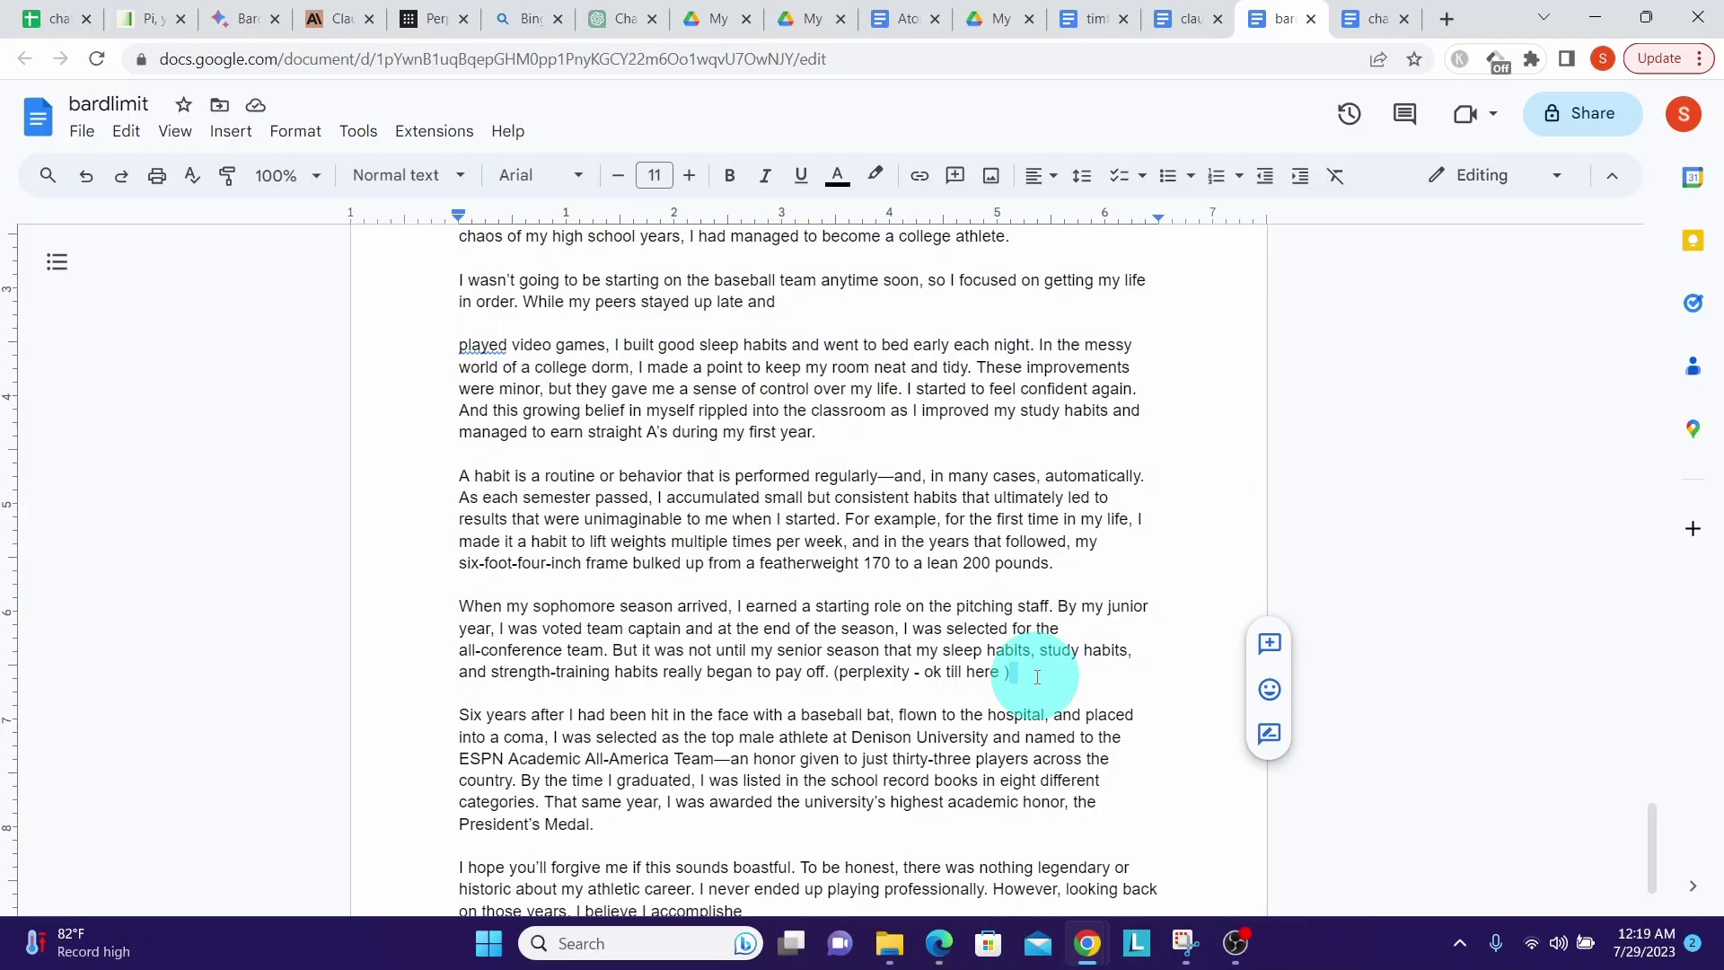
{"action": "key", "text": "ctrl+shift+Home"}
{"action": "left_click", "coordinate": [358, 130]}
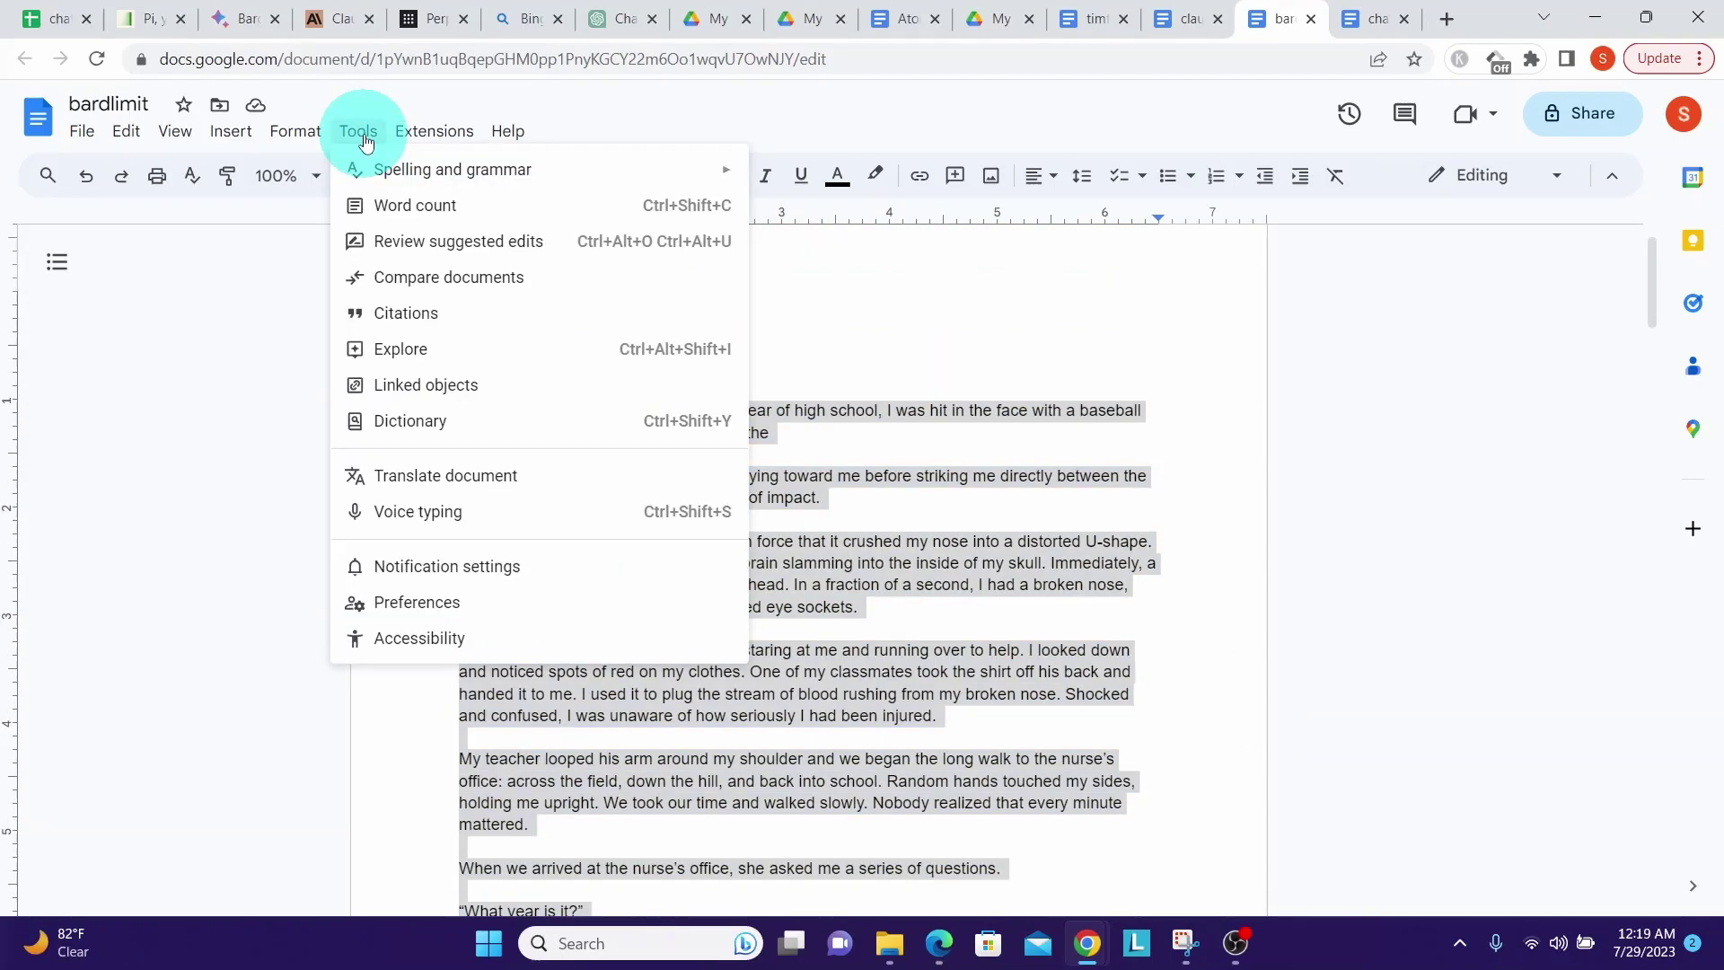
{"action": "left_click", "coordinate": [390, 205]}
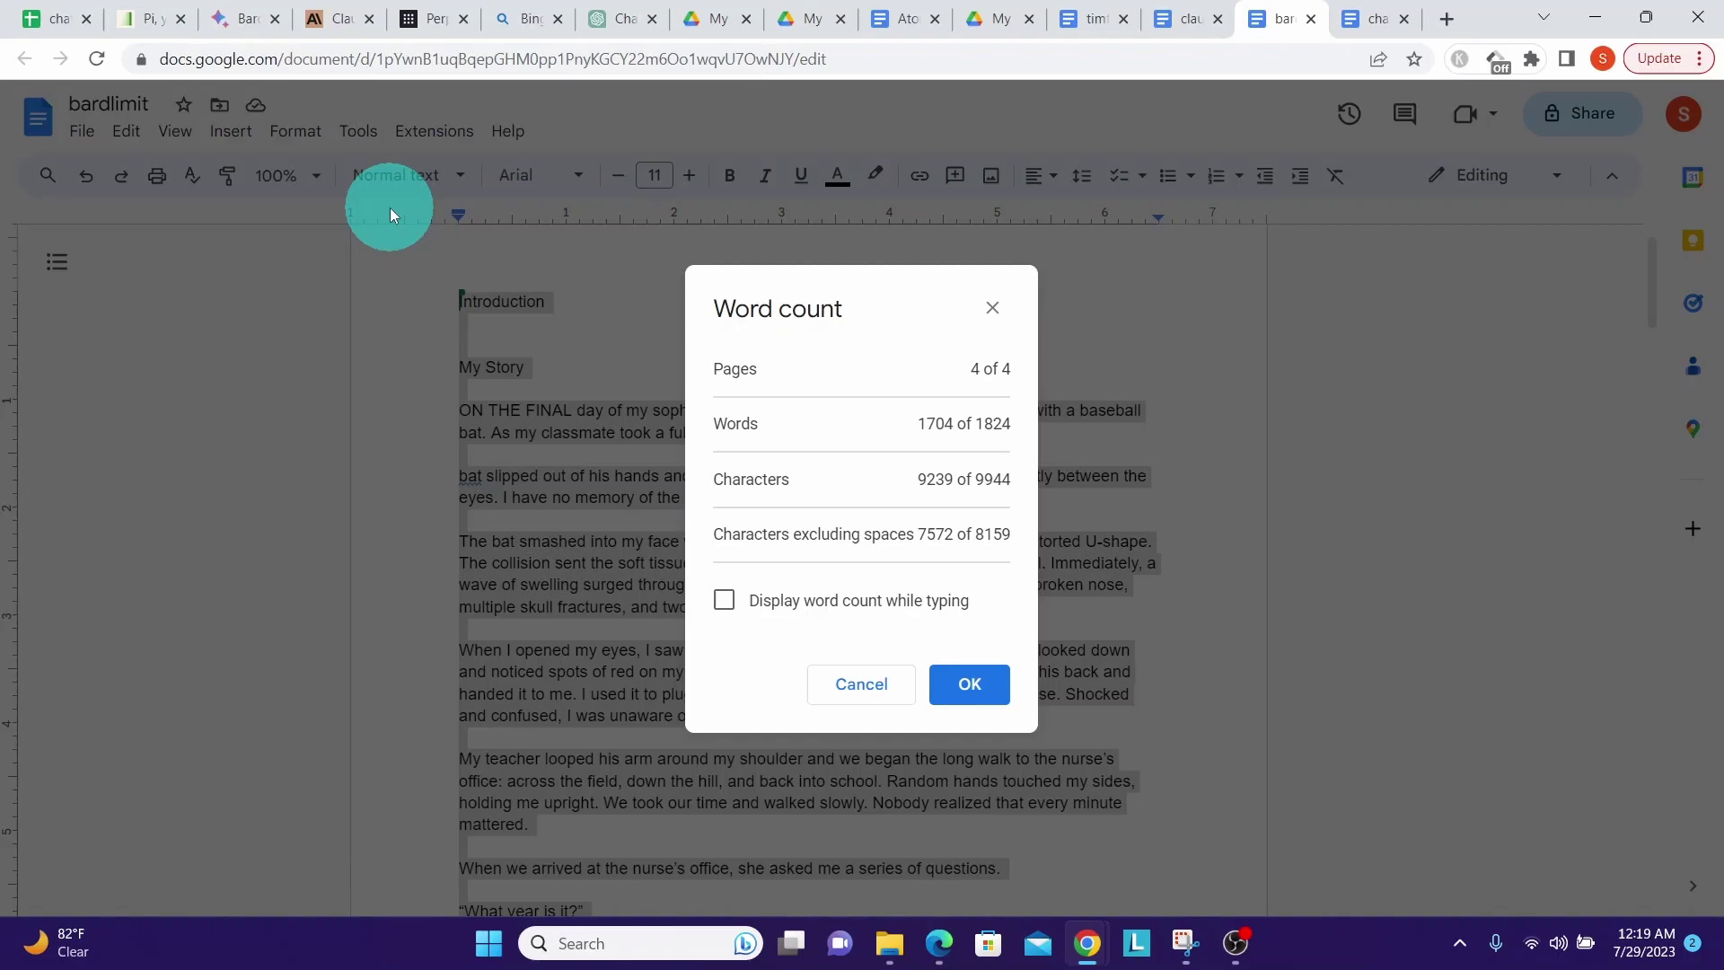
{"action": "left_click", "coordinate": [955, 680]}
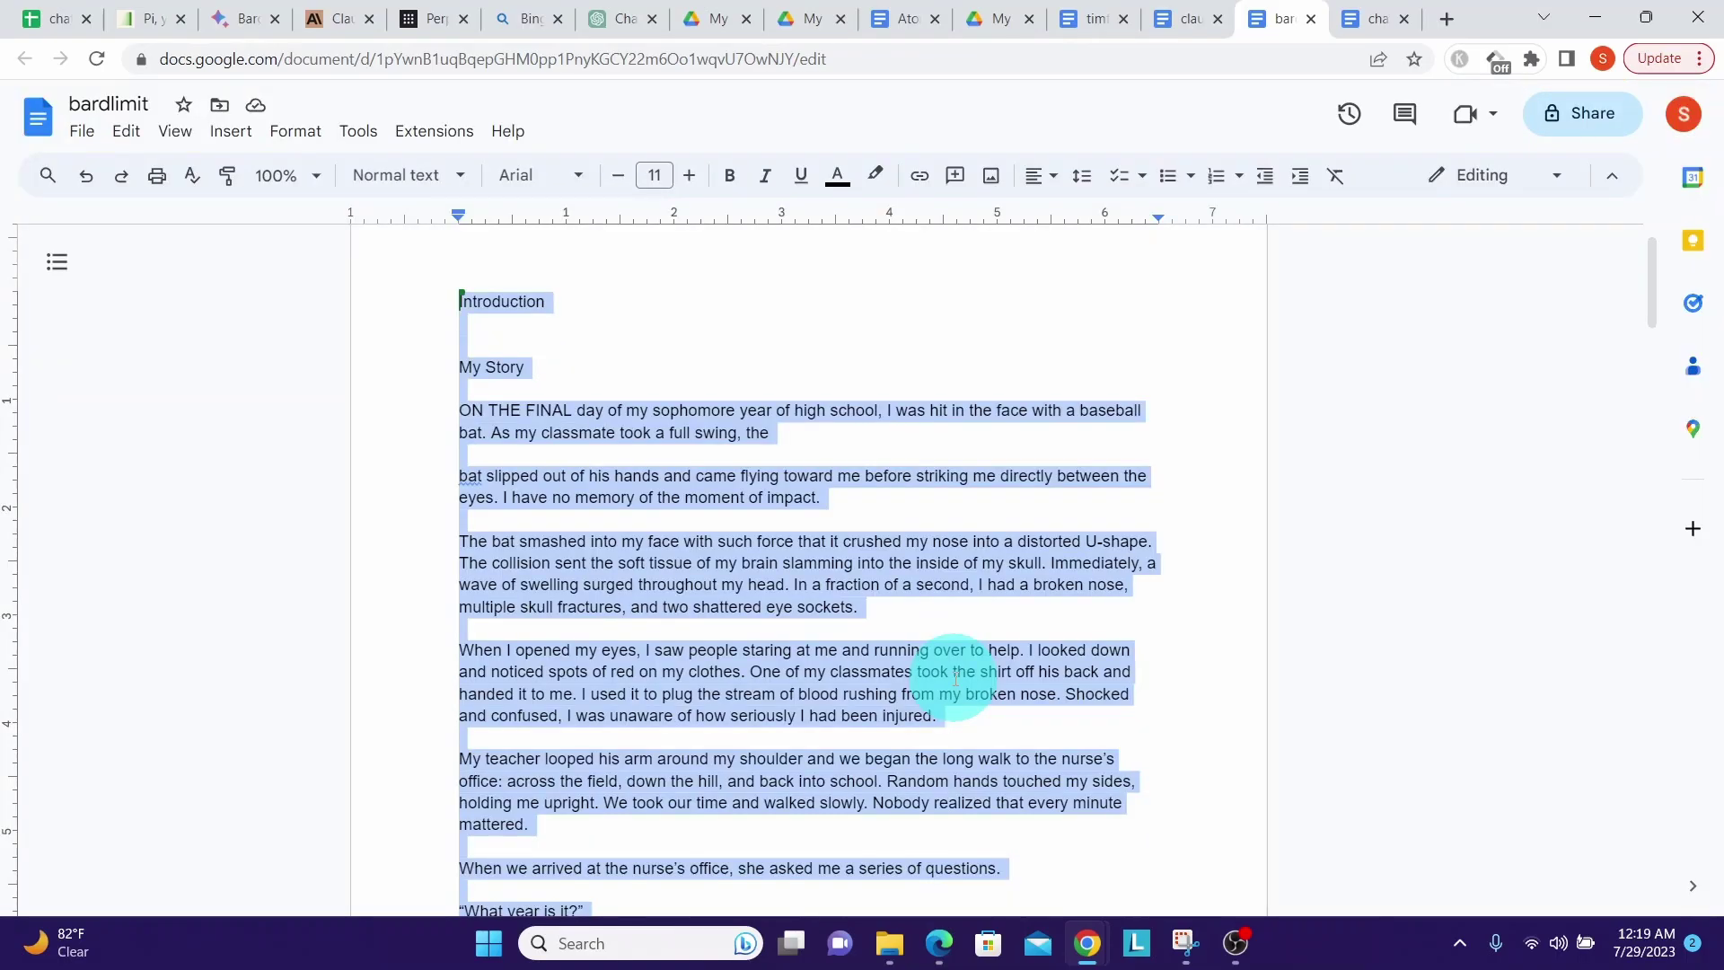
Paste the essay excerpt into the new Perplexity thread and submit it, where it's rejected as too long.
{"action": "left_click", "coordinate": [415, 18]}
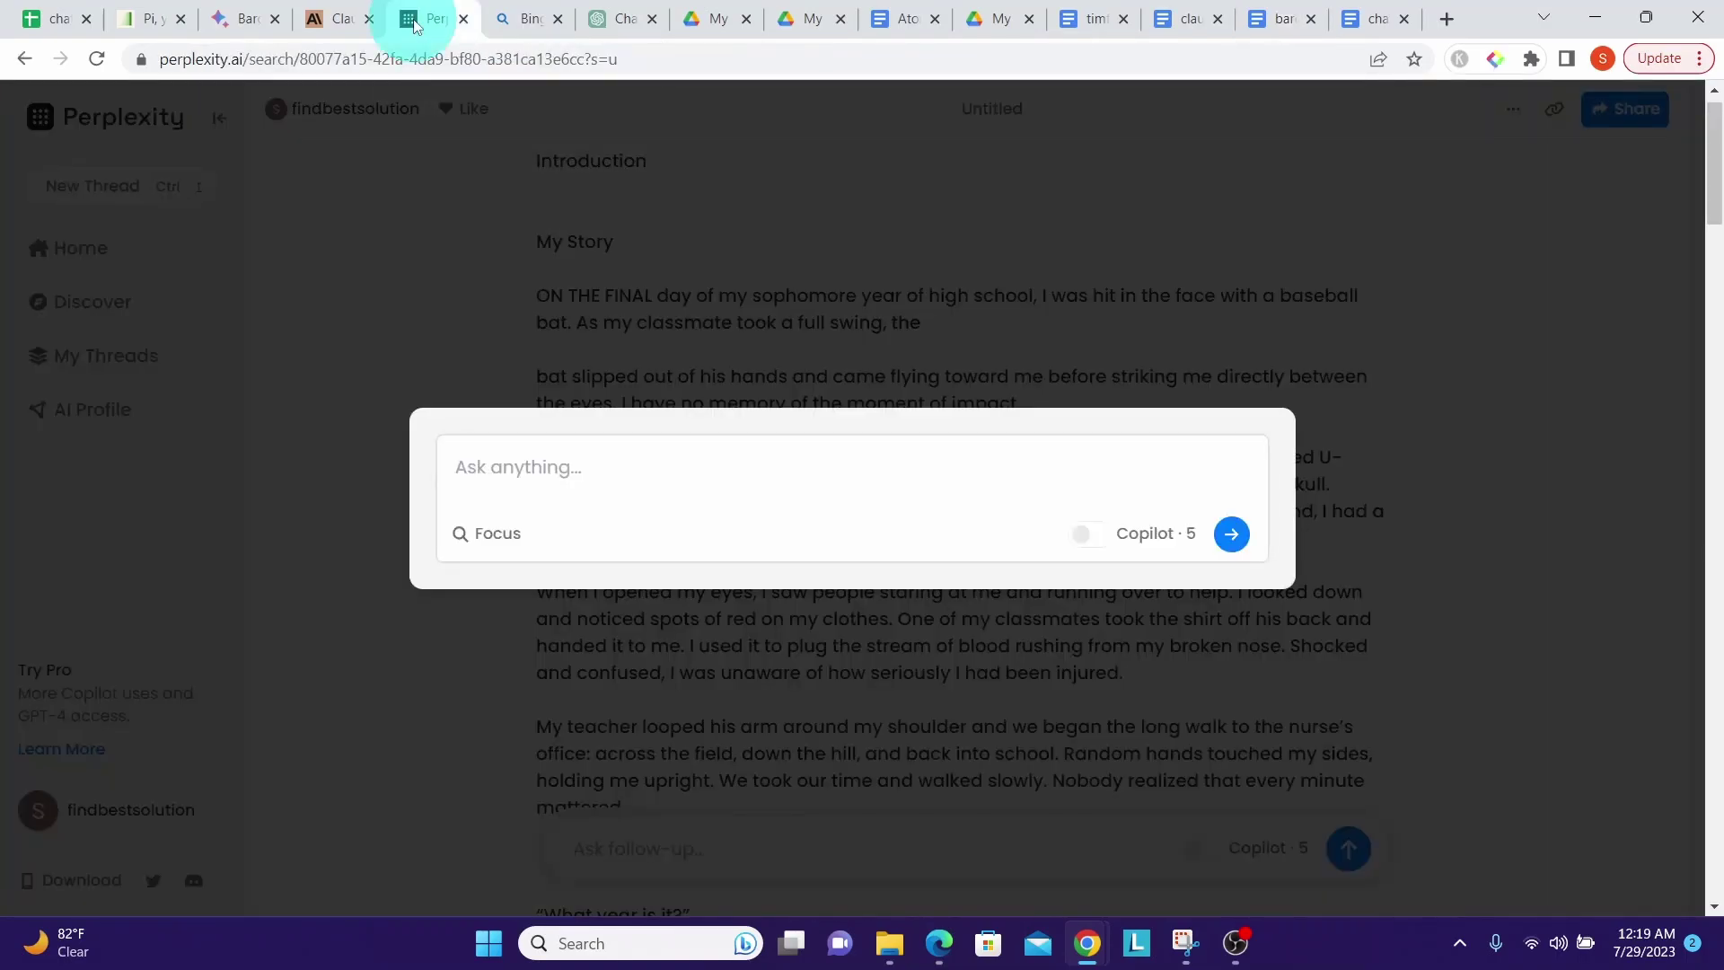
{"action": "key", "text": "ctrl+v"}
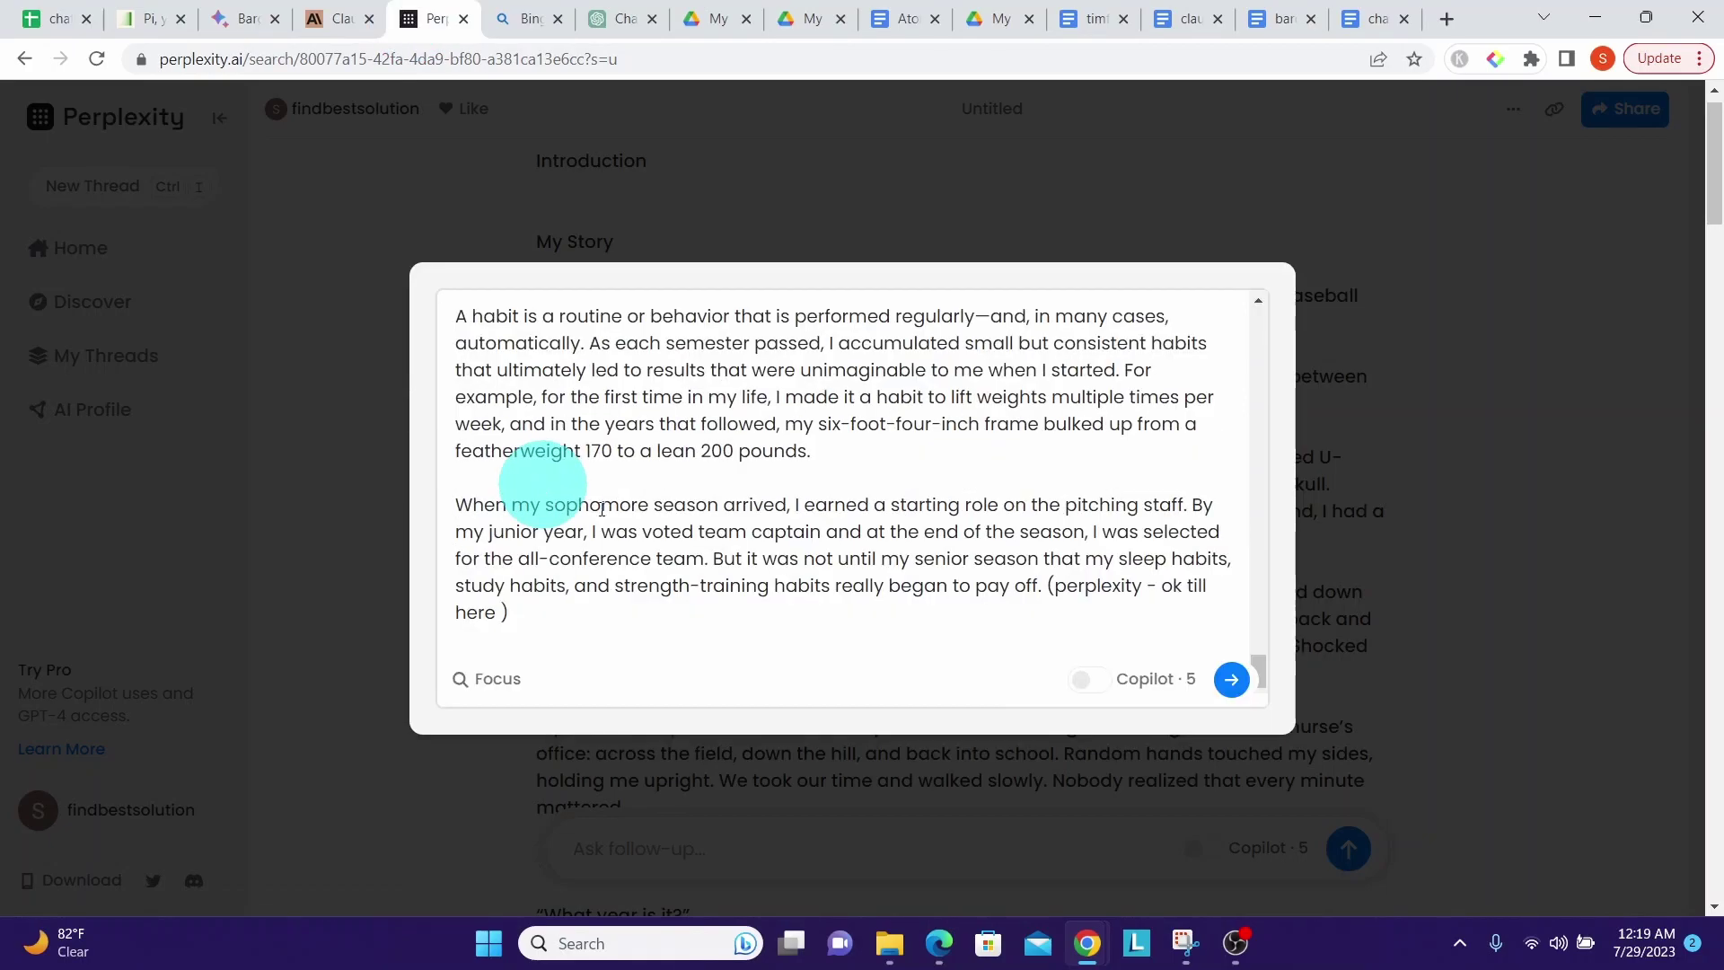
{"action": "left_click", "coordinate": [1232, 680]}
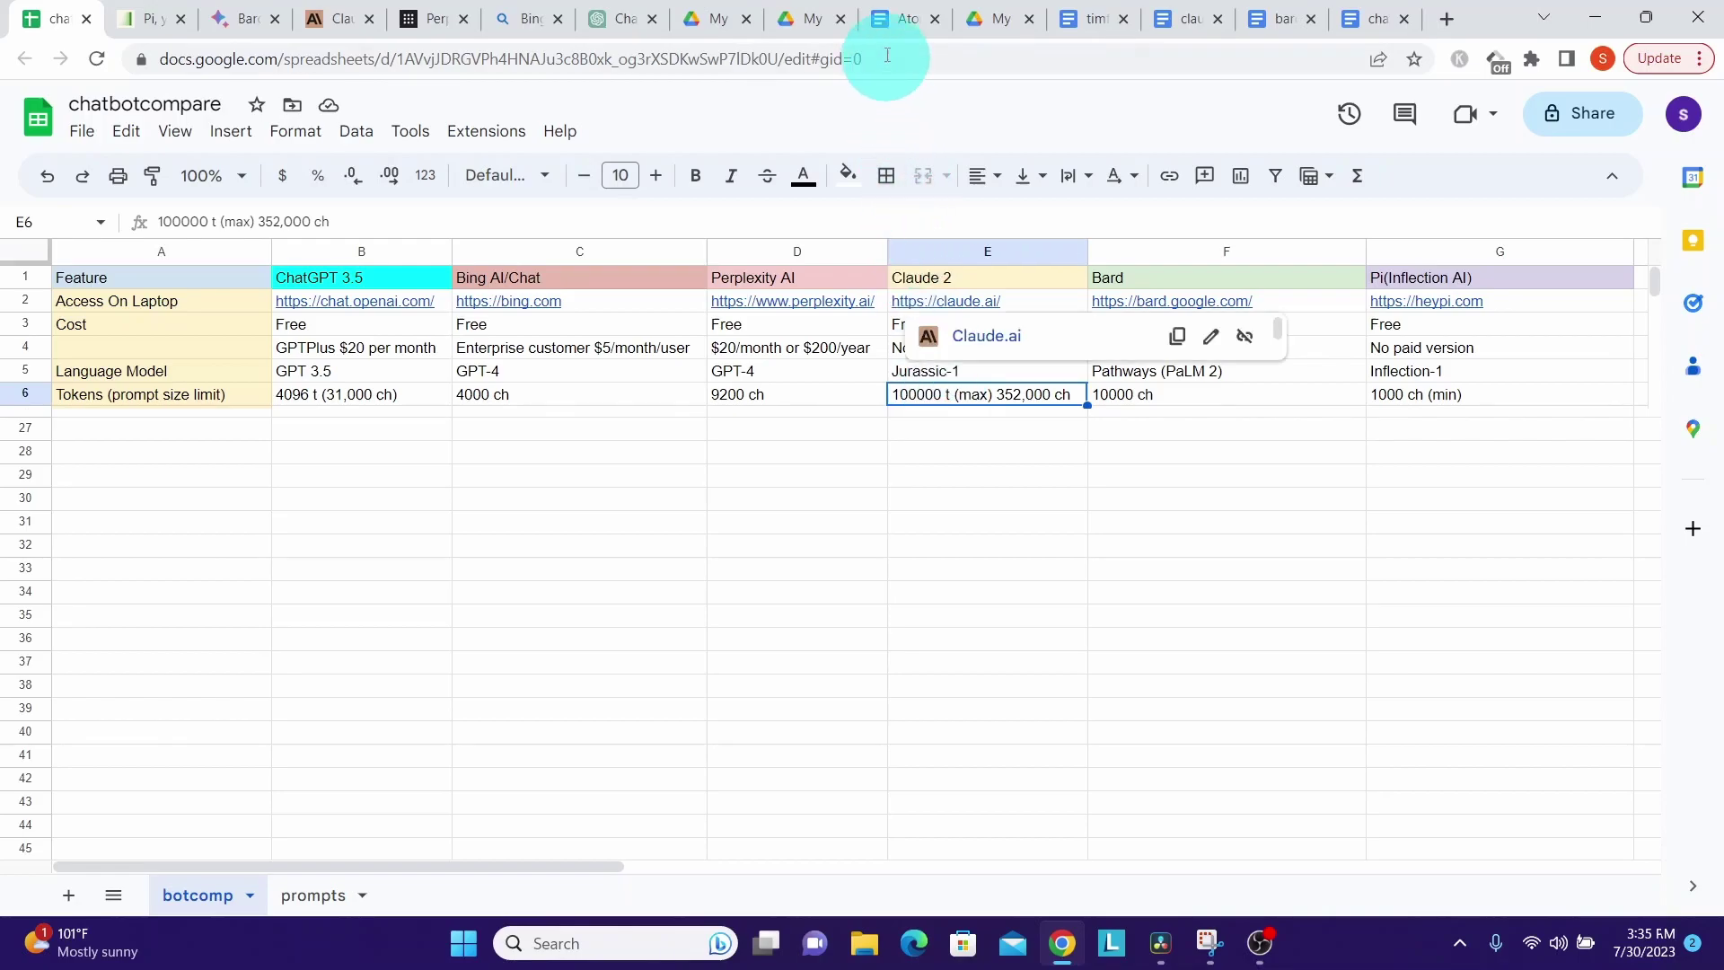
After reviewing row 6's prompt size limits, go to the Atomic_Habits-claude document.
{"action": "left_click", "coordinate": [886, 19]}
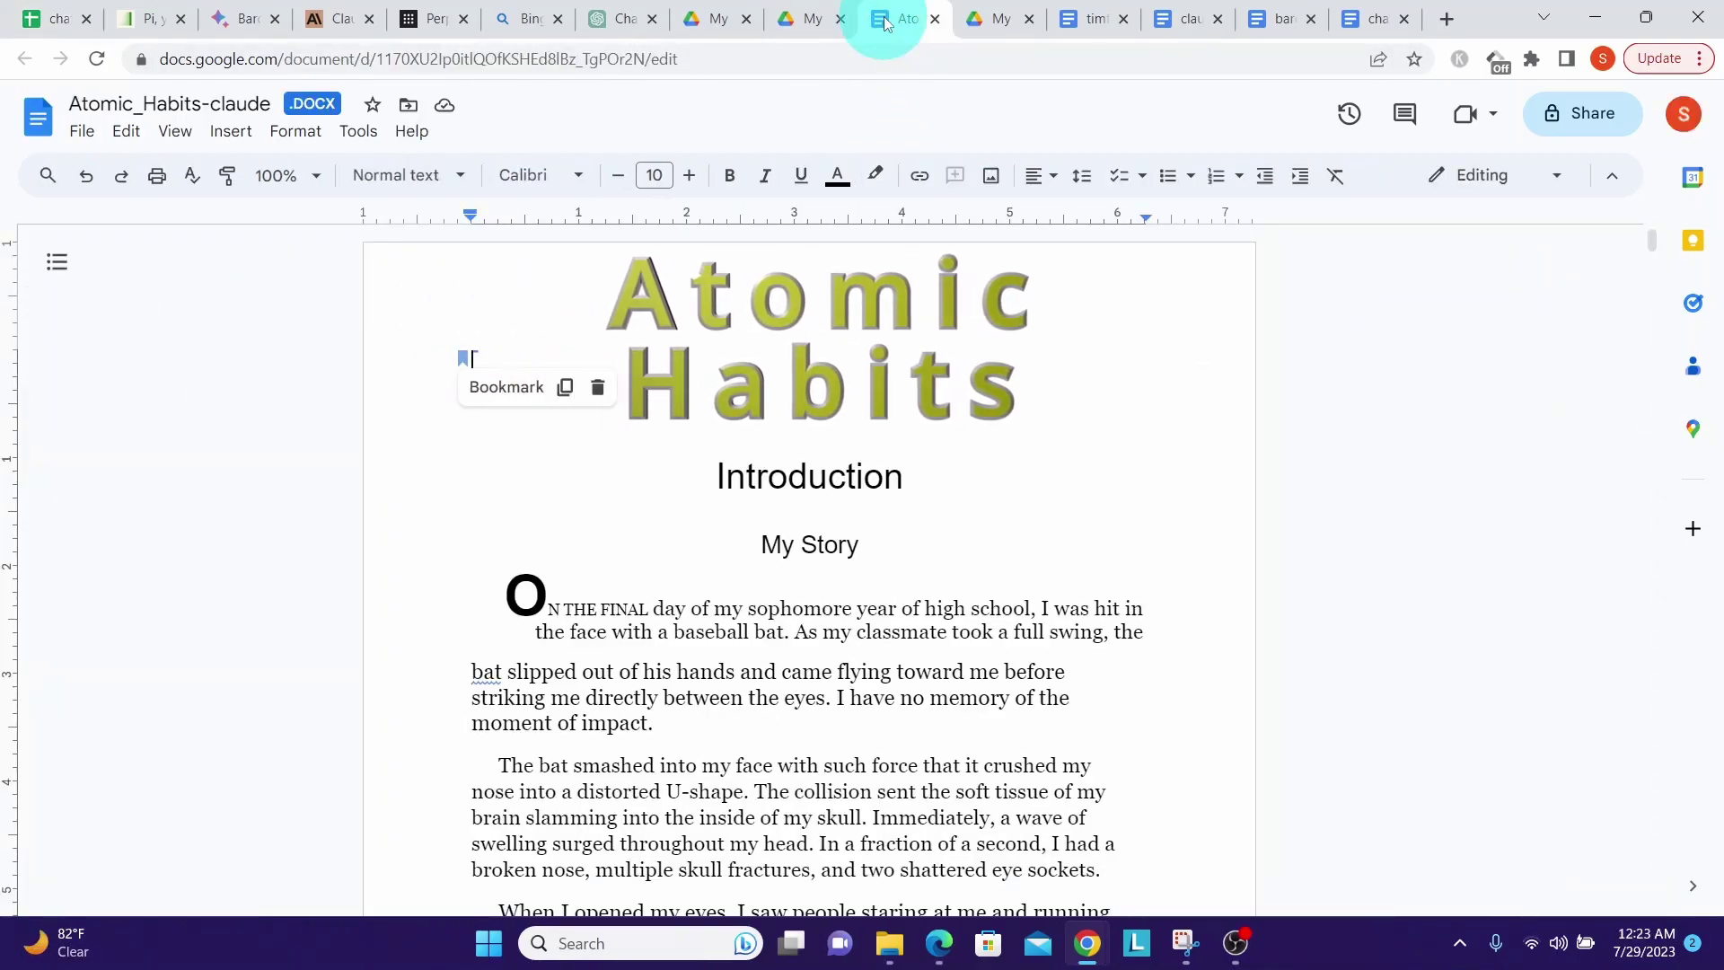
Confirm Atomic_Habits-claude has 352627 characters (61786 words, 301 pages) and select all its text.
{"action": "left_click", "coordinate": [358, 133]}
{"action": "left_click", "coordinate": [396, 207]}
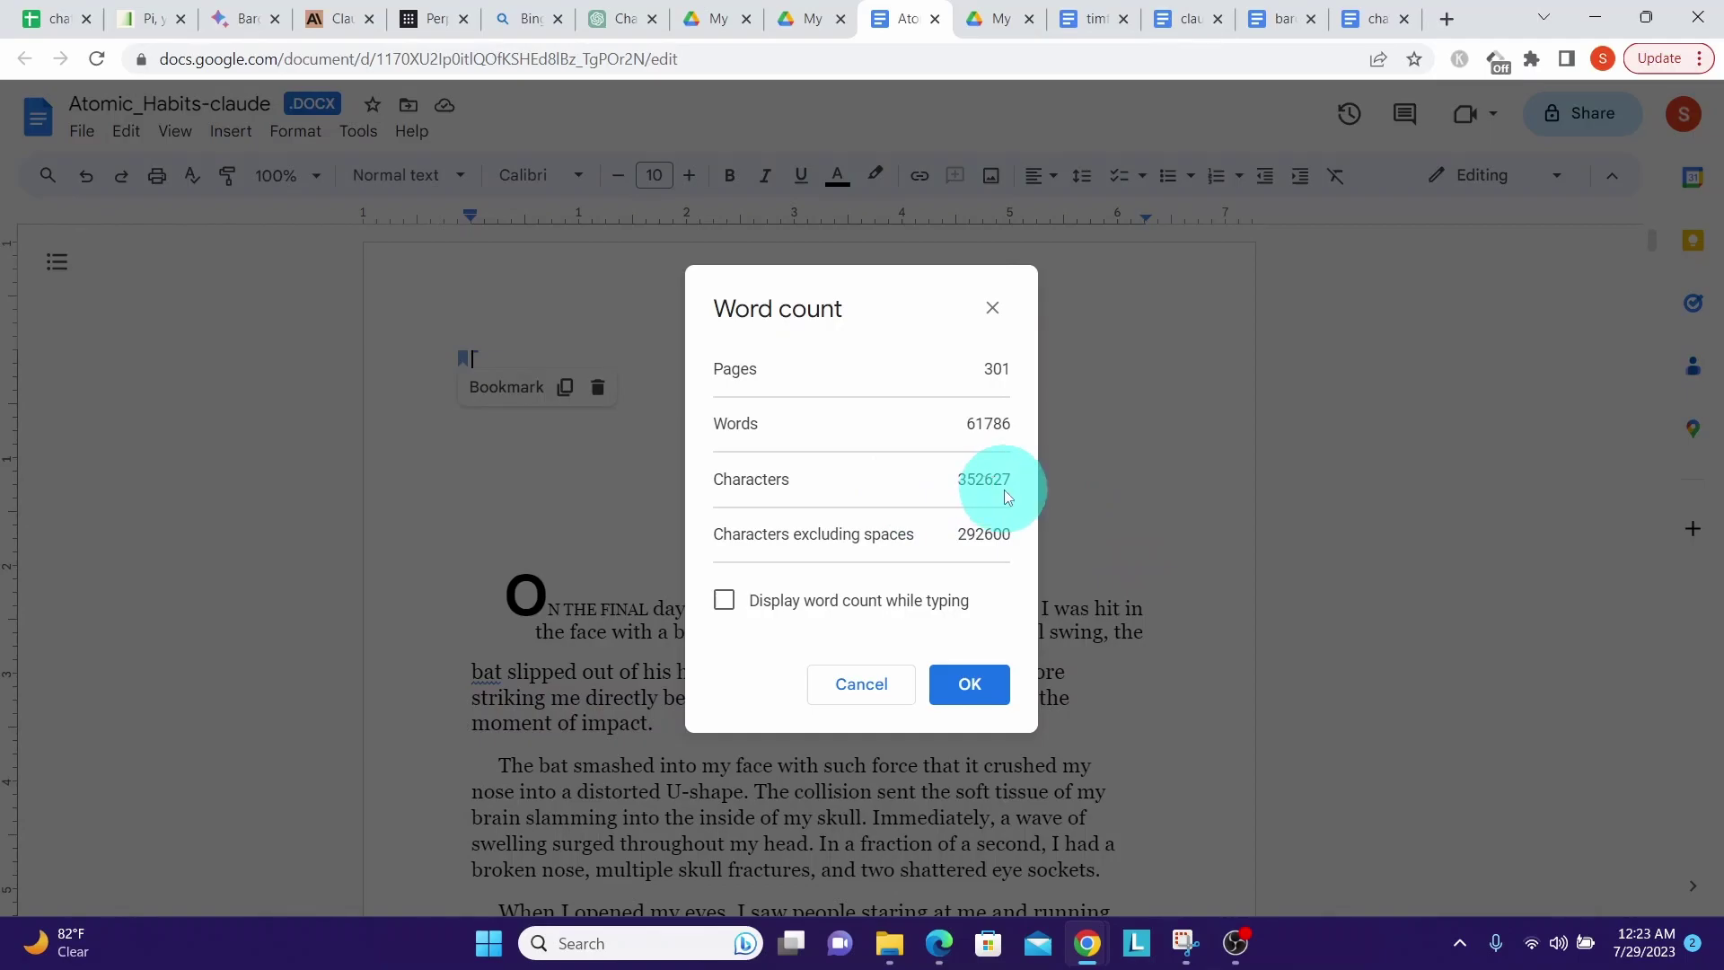
{"action": "left_click", "coordinate": [968, 687]}
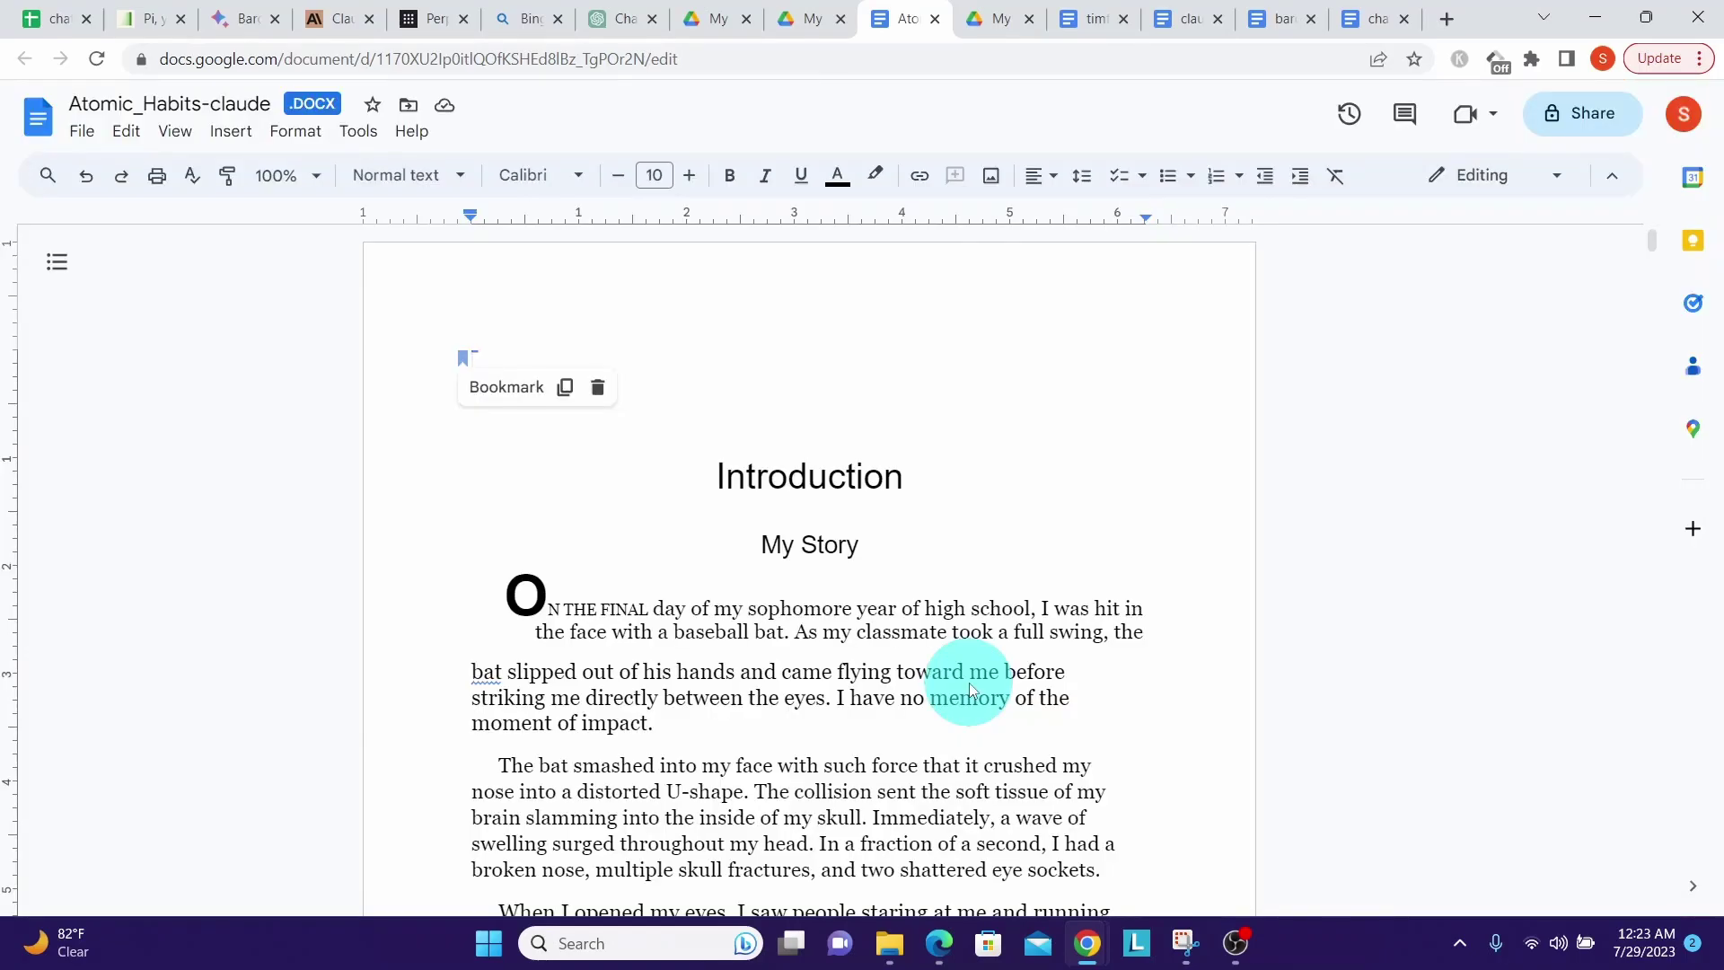
{"action": "key", "text": "ctrl+a"}
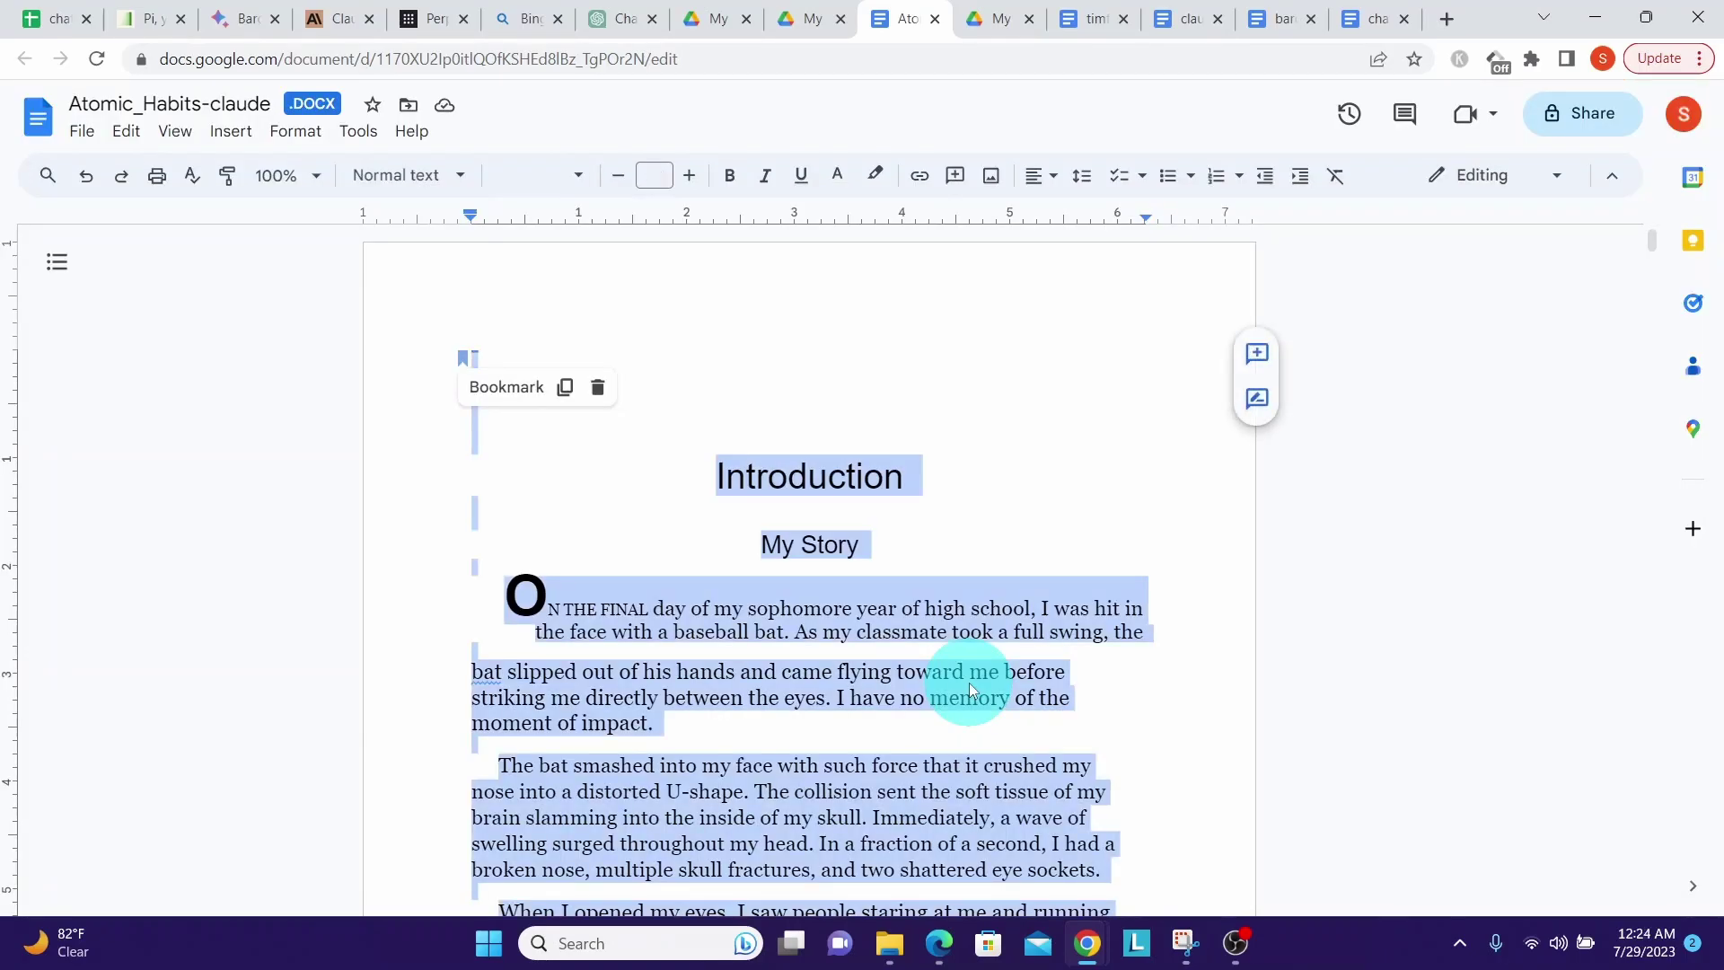
Paste the whole book into a new Claude message as a 353.73 KB paste.txt attachment.
{"action": "left_click", "coordinate": [316, 16]}
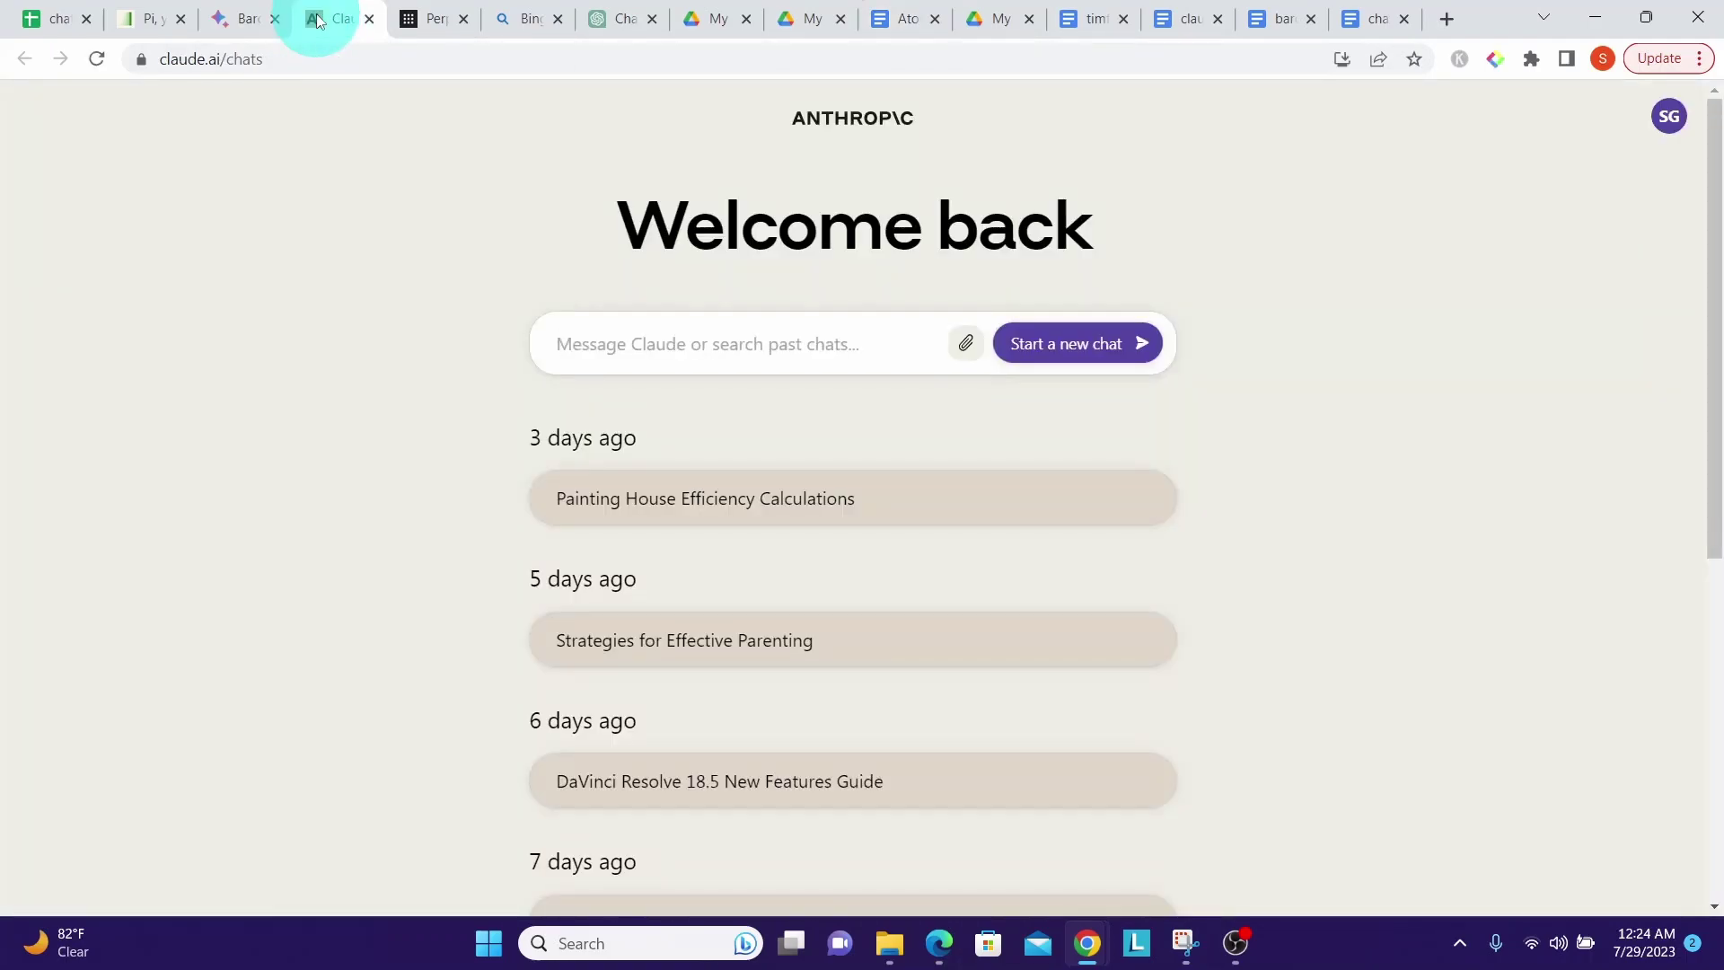
{"action": "key", "text": "ctrl+v"}
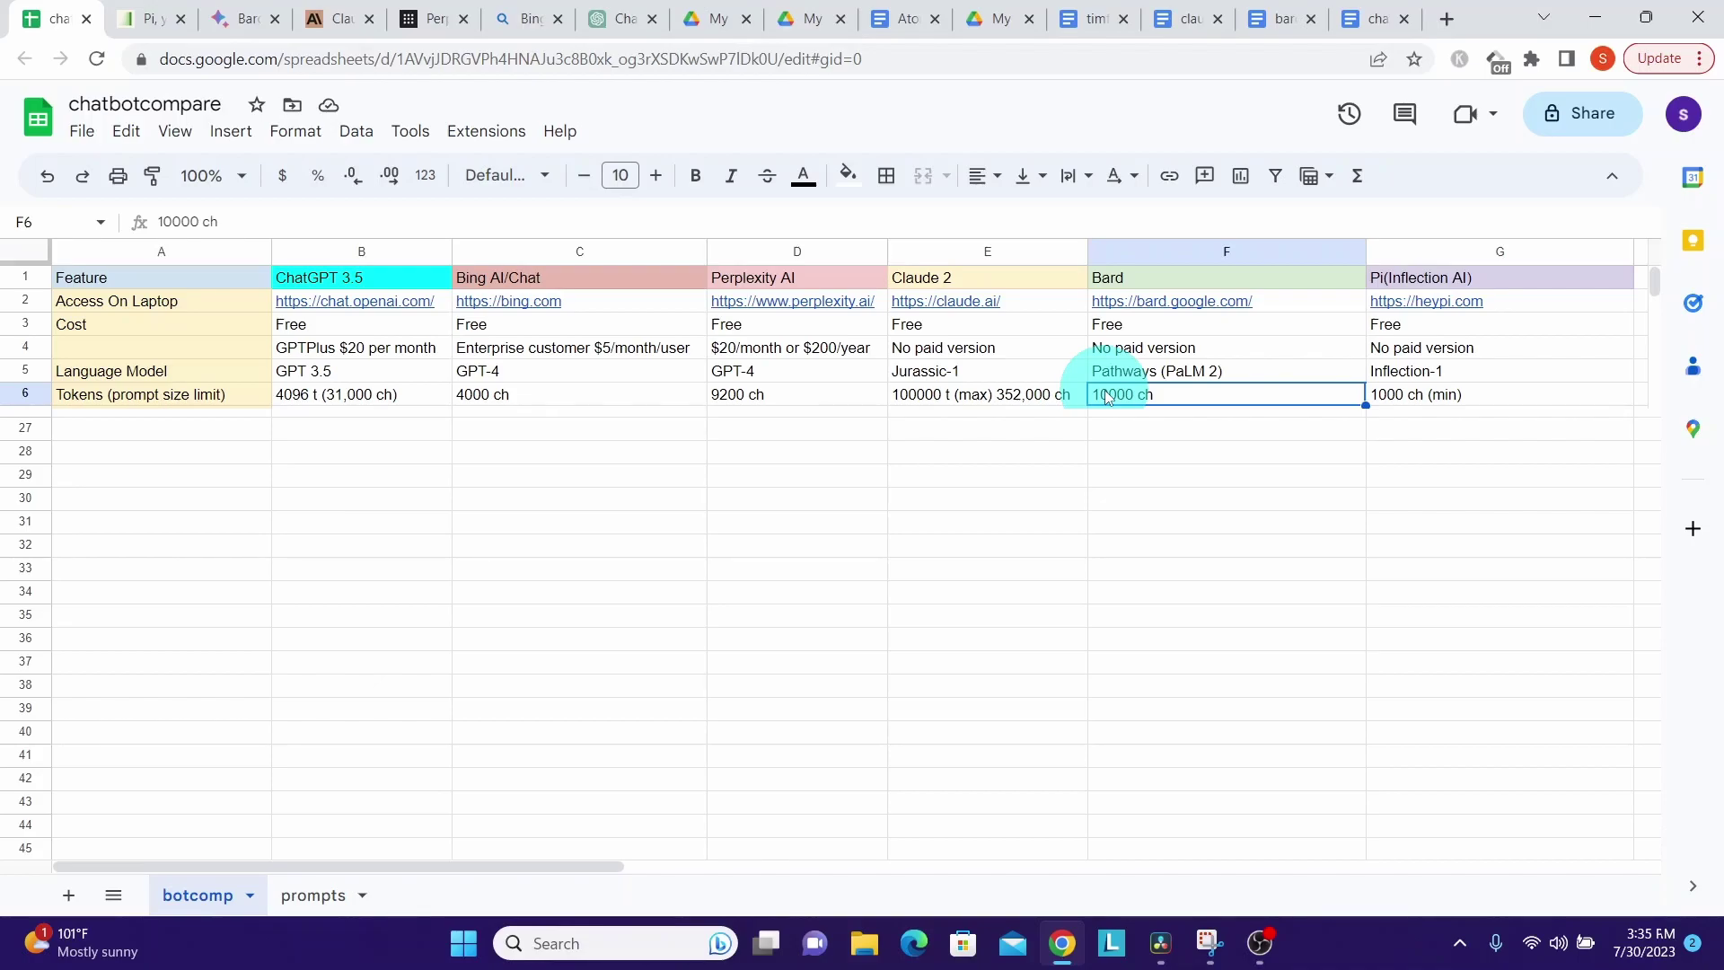
Verify the bardlimit document has 9915 characters (1820 words), select all of it, and go to Bard.
{"action": "left_click", "coordinate": [1264, 18]}
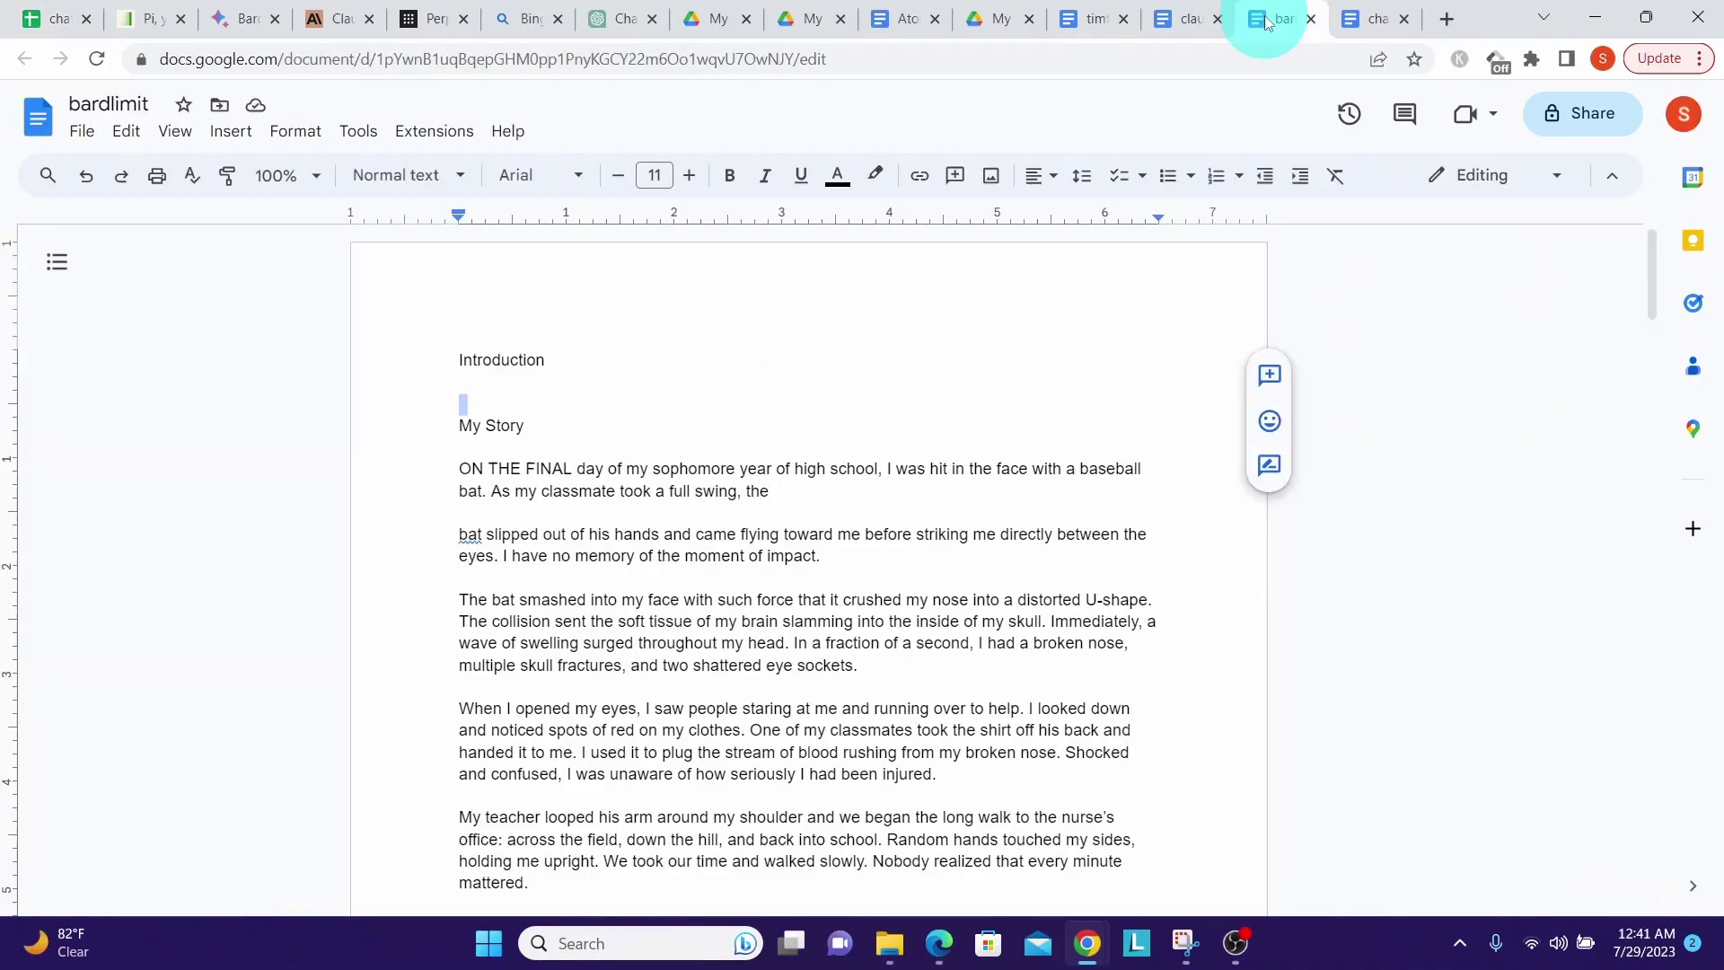
{"action": "left_click", "coordinate": [363, 135]}
{"action": "left_click", "coordinate": [407, 211]}
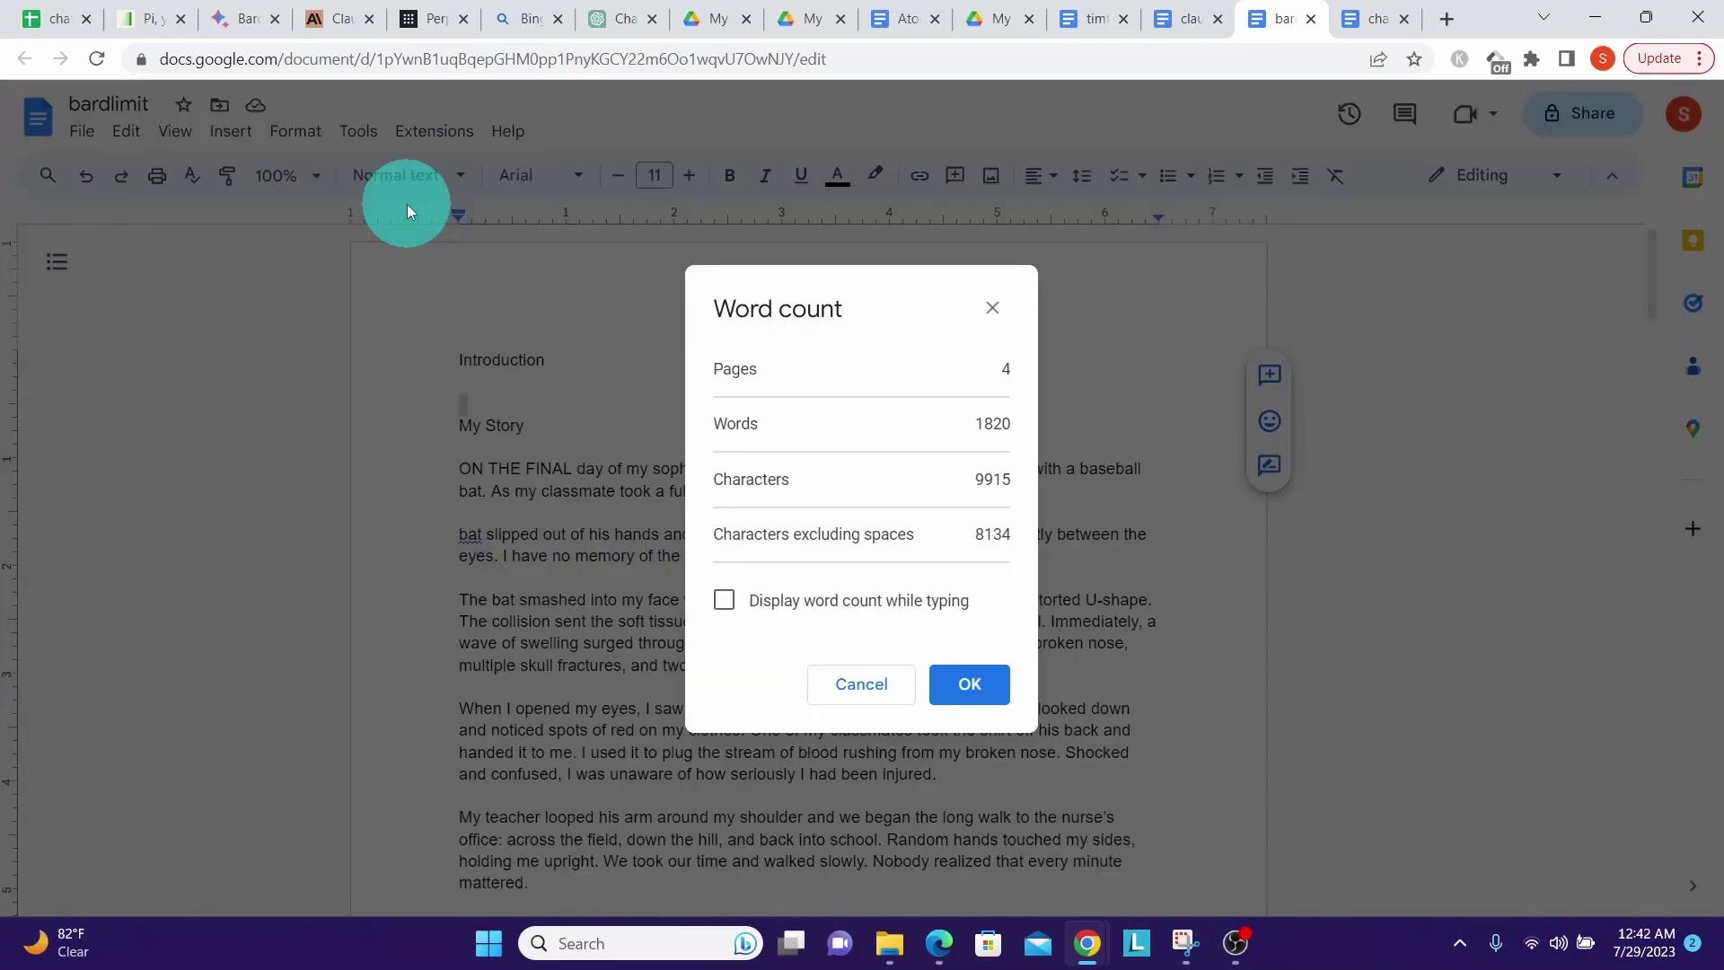
{"action": "left_click", "coordinate": [962, 681]}
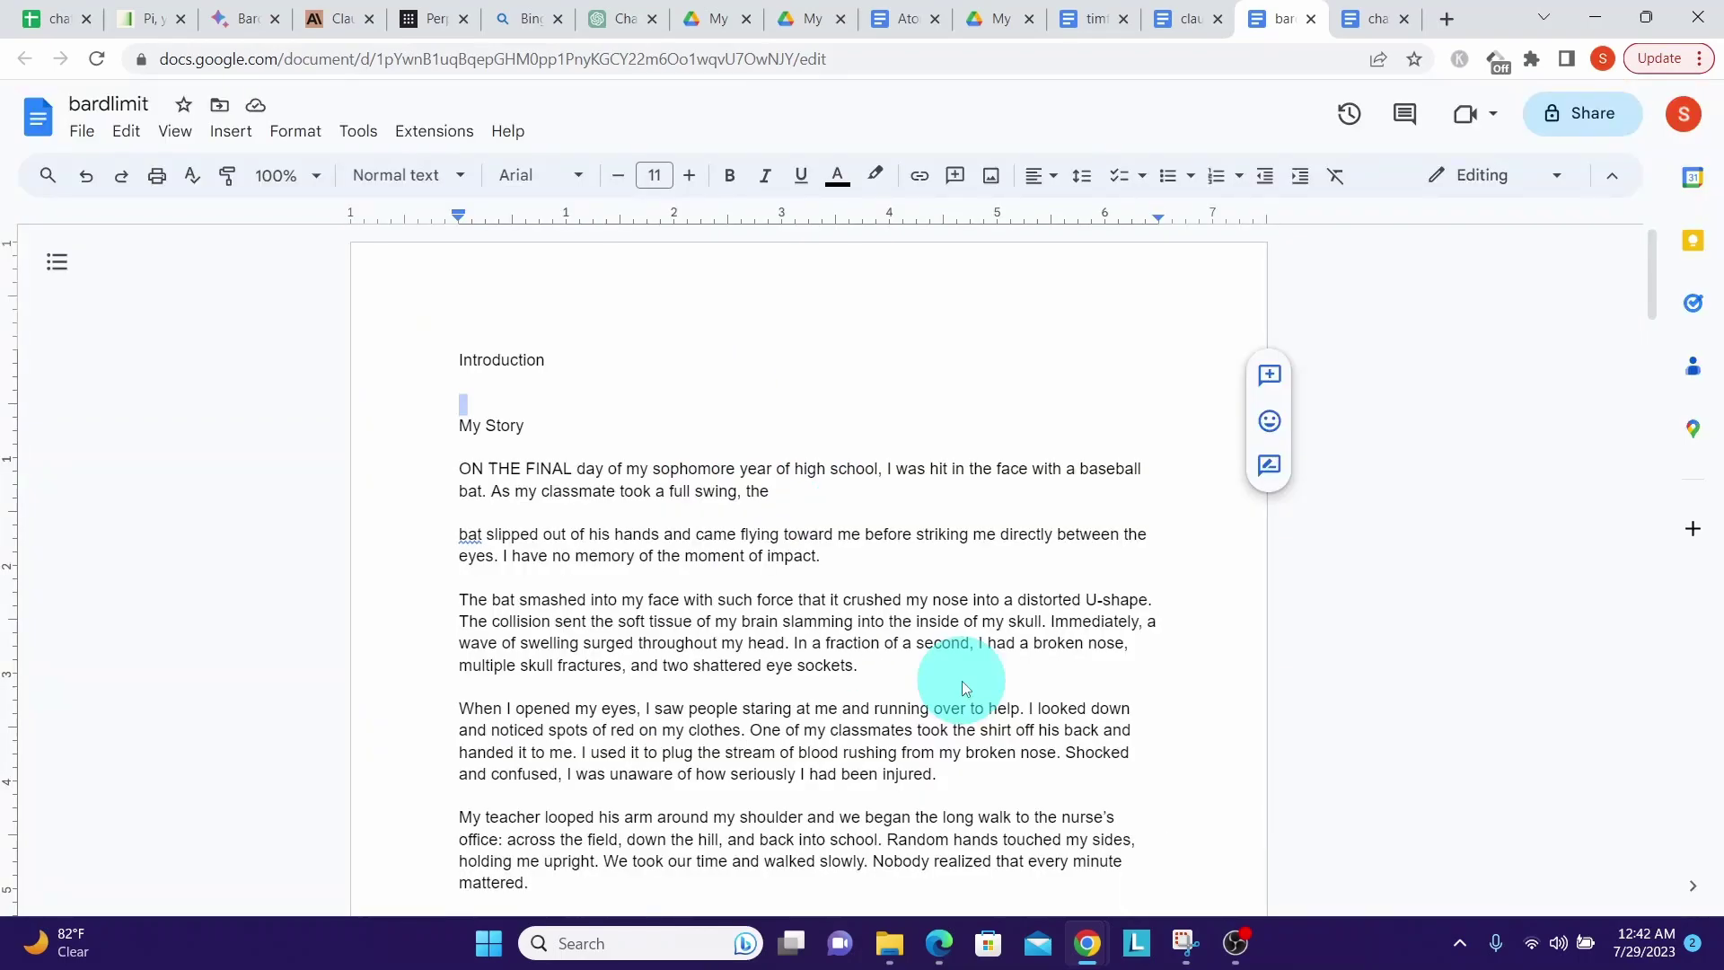
{"action": "key", "text": "ctrl+a"}
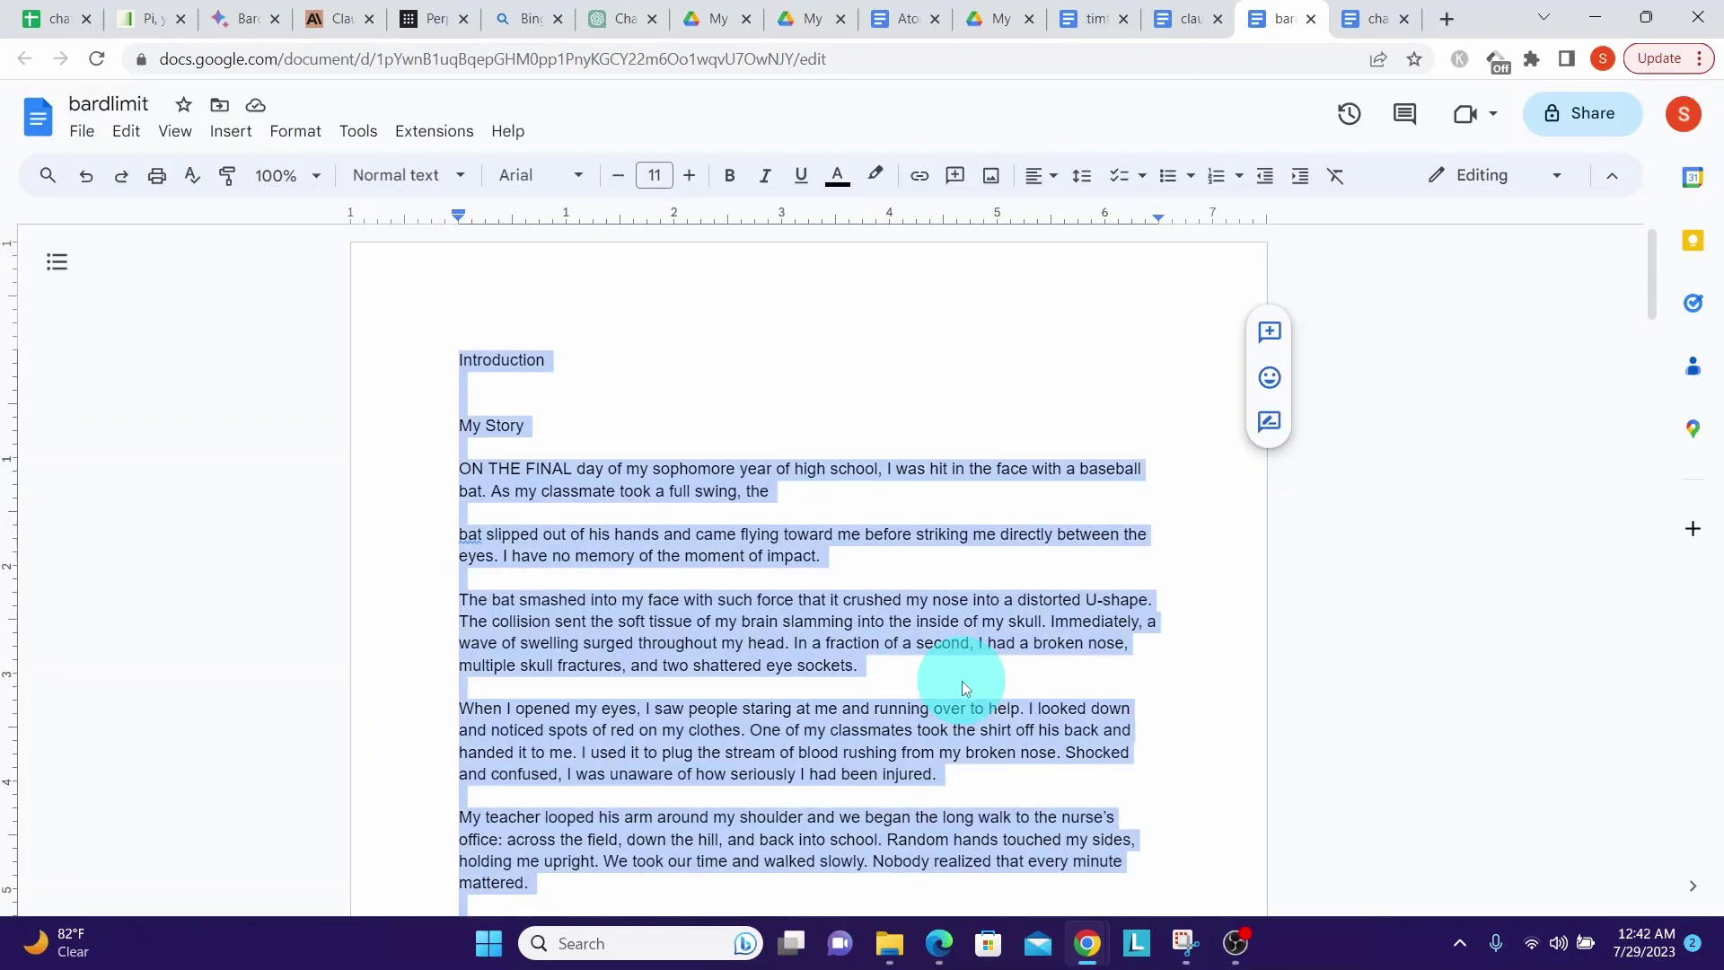
{"action": "left_click", "coordinate": [235, 18]}
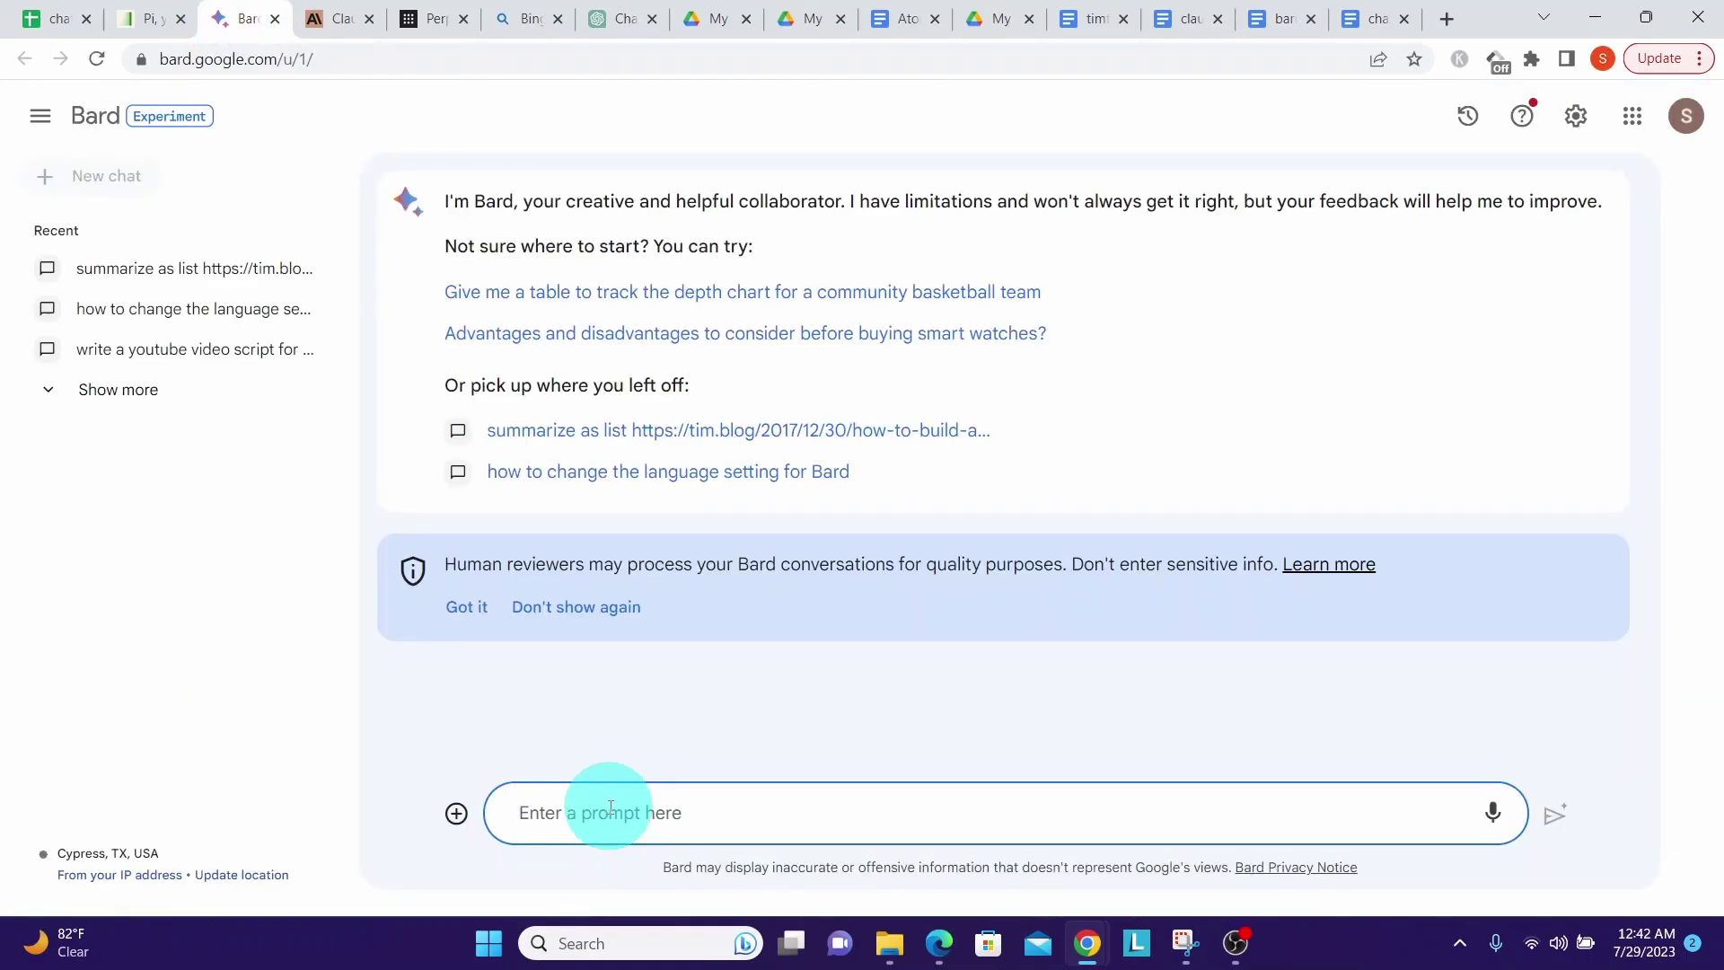
Paste the full bardlimit essay into Bard's prompt box and submit it.
{"action": "key", "text": "ctrl+v"}
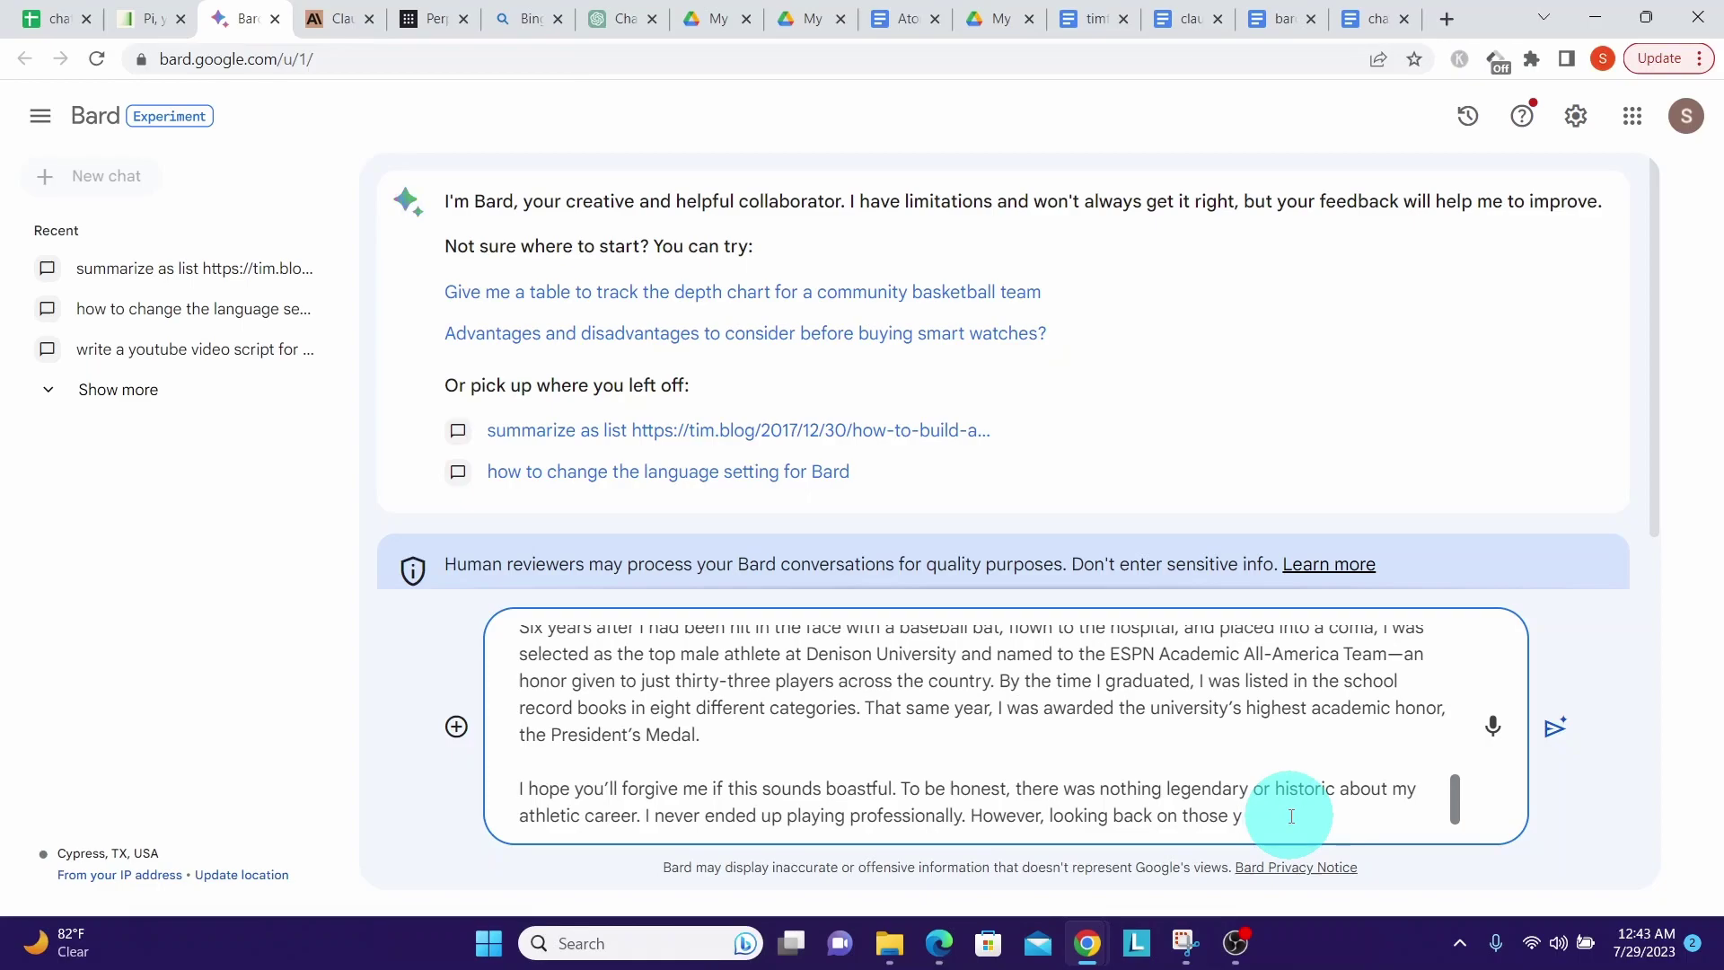
{"action": "left_click", "coordinate": [1554, 727]}
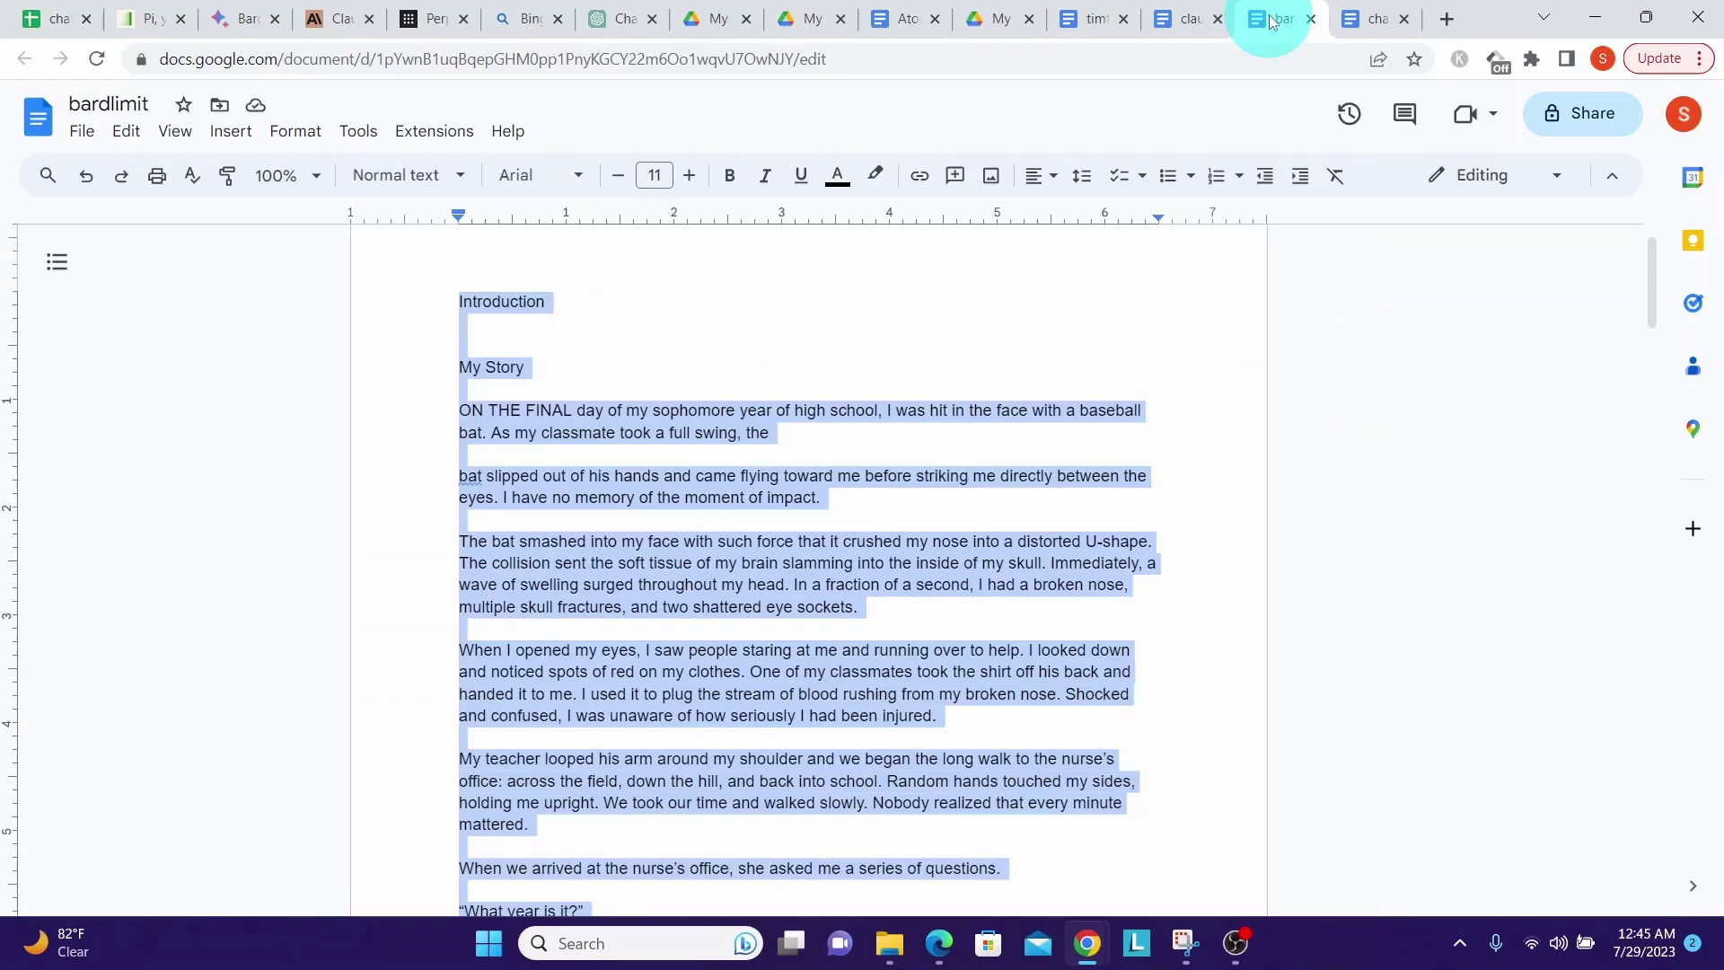
Count the selected bardlimit passage: 315 of 1820 words and 1674 of 9915 characters.
{"action": "left_click", "coordinate": [352, 132]}
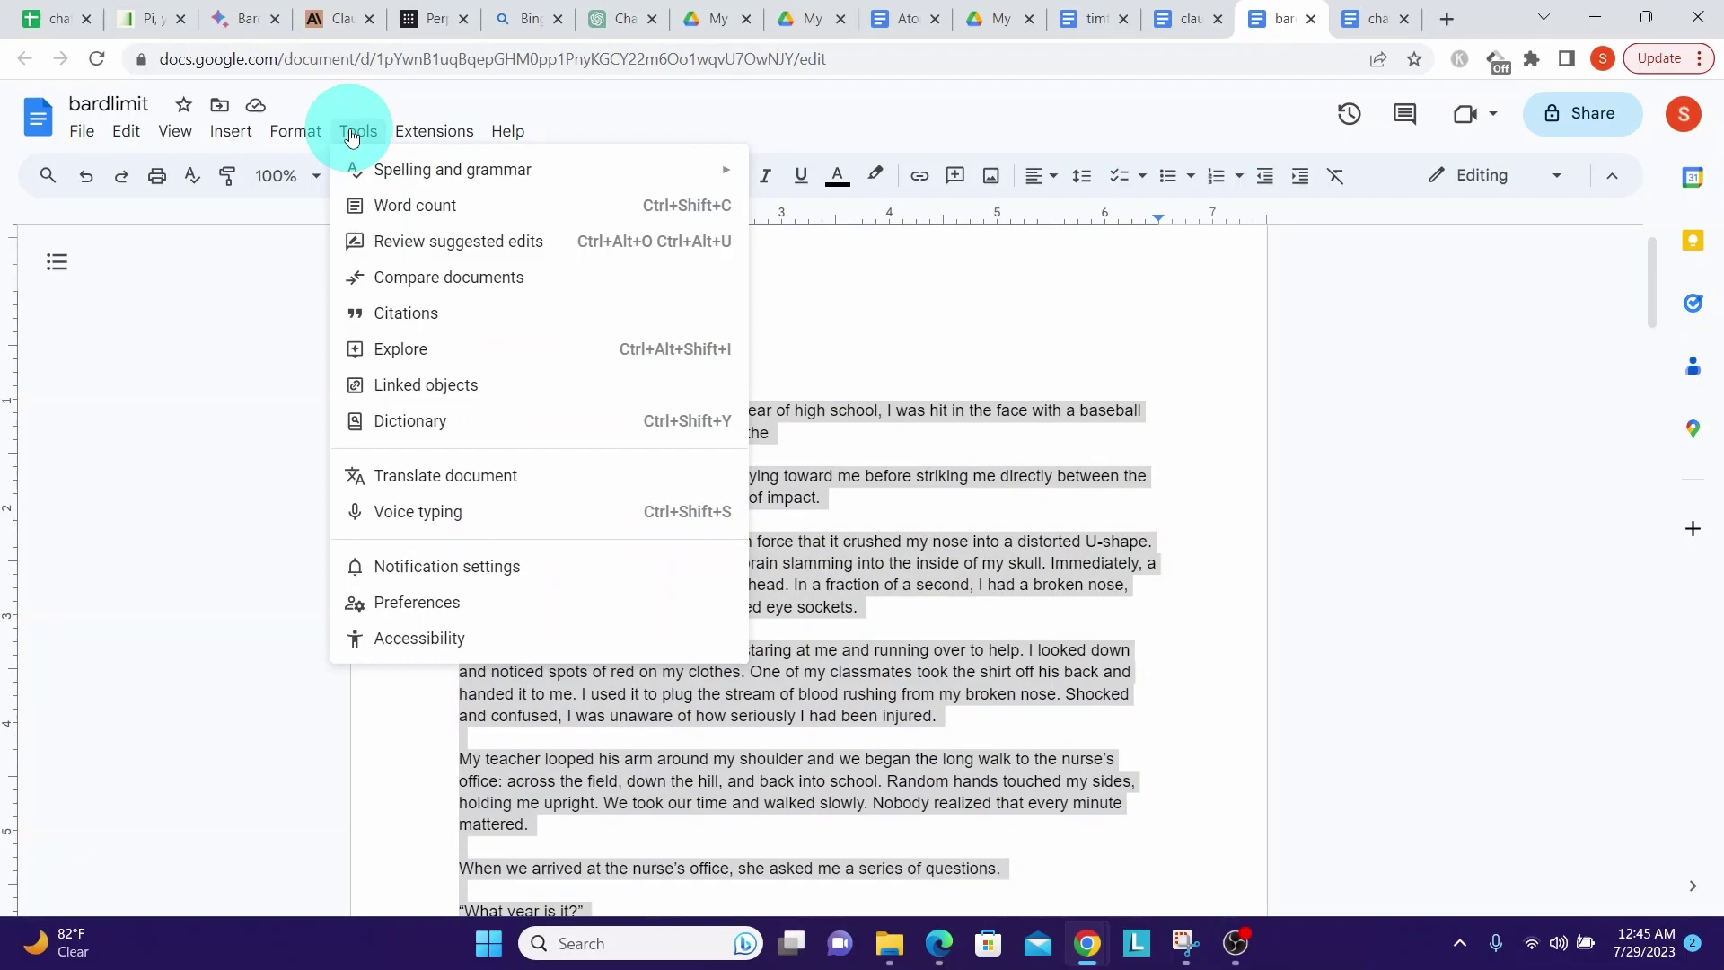
{"action": "left_click", "coordinate": [415, 206]}
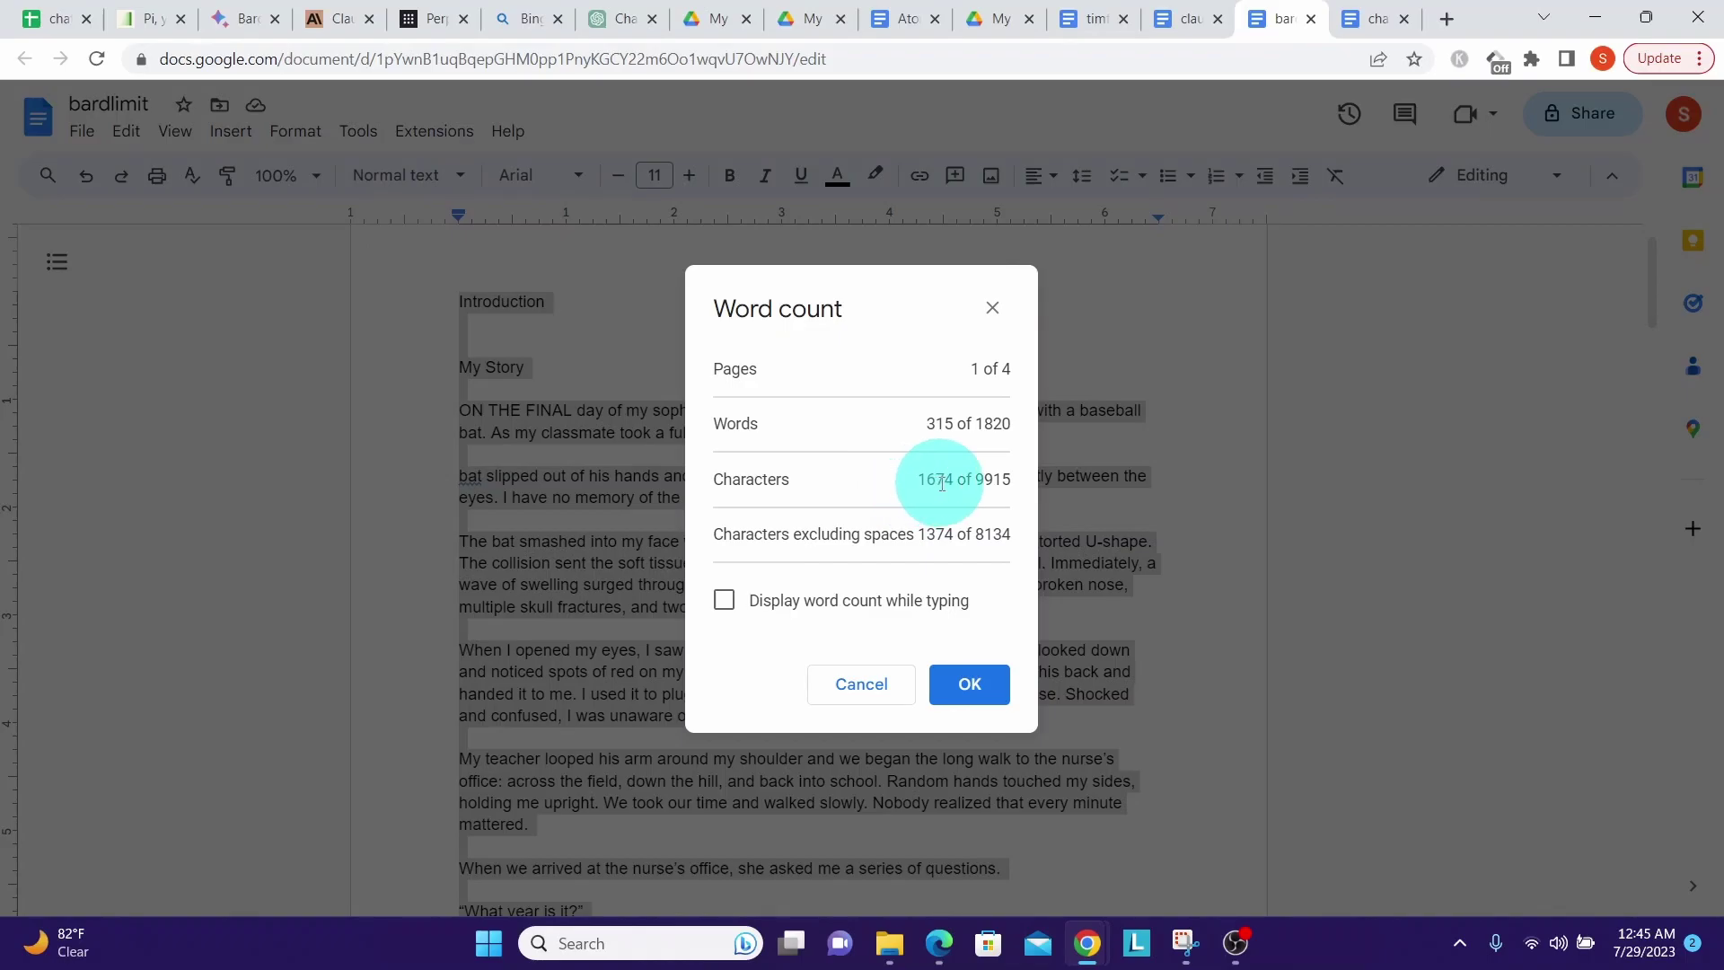
{"action": "left_click", "coordinate": [959, 685]}
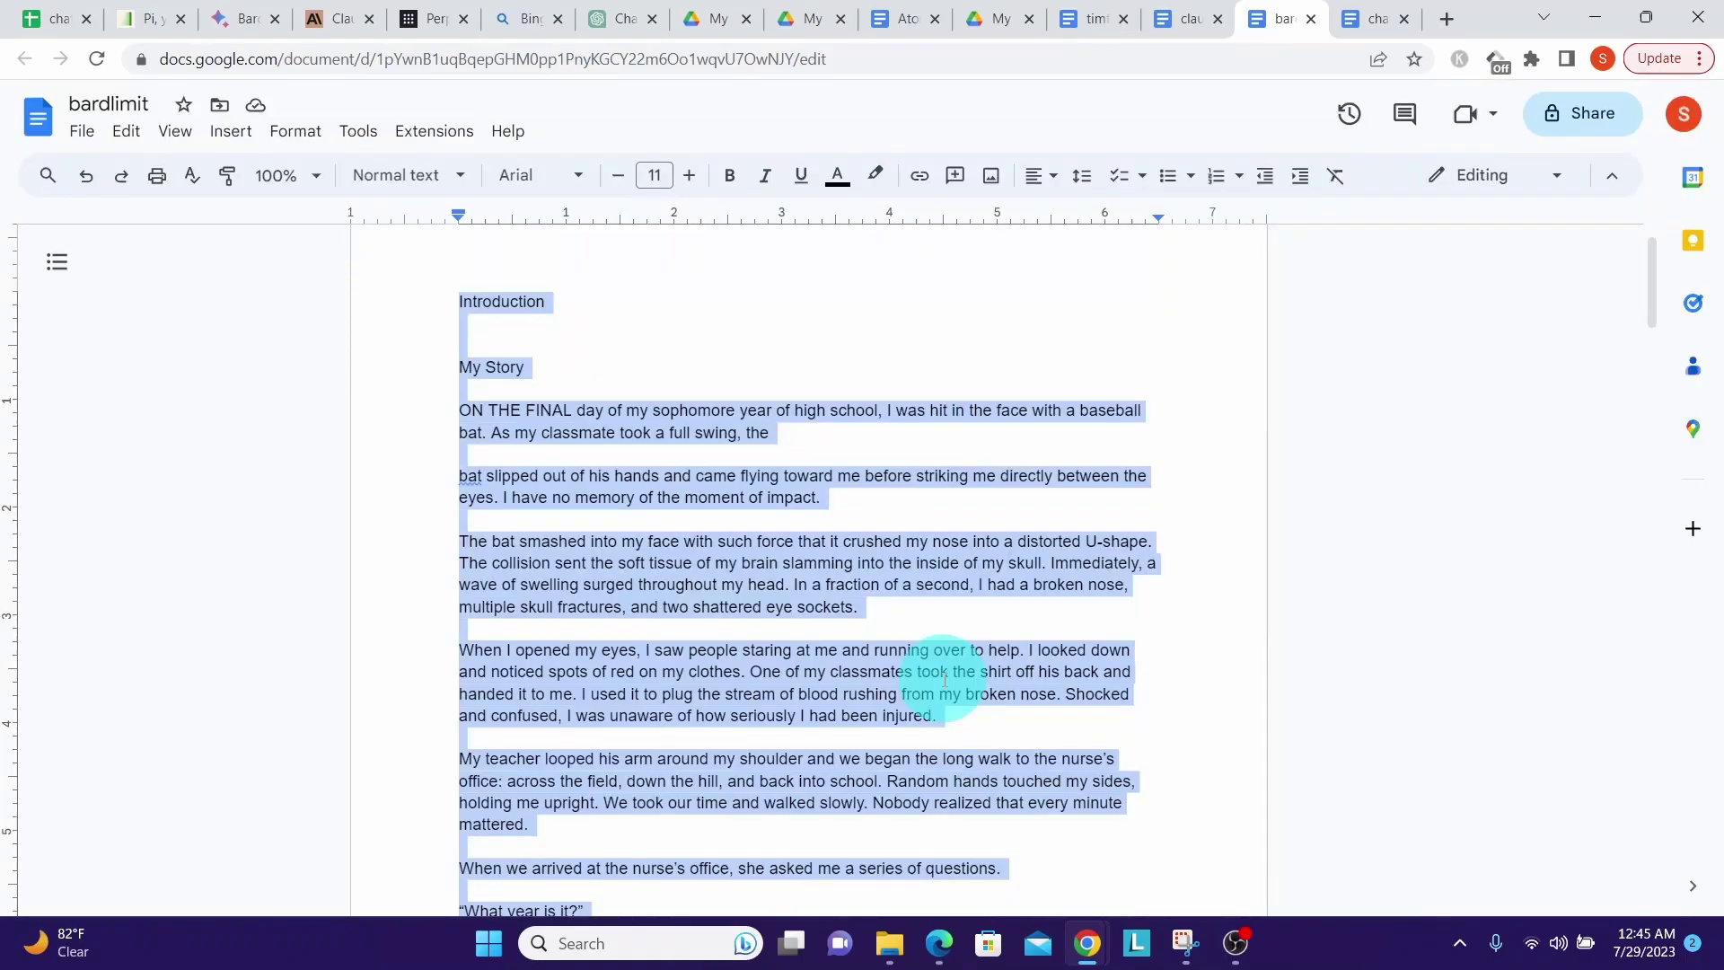
{"action": "left_click", "coordinate": [149, 19]}
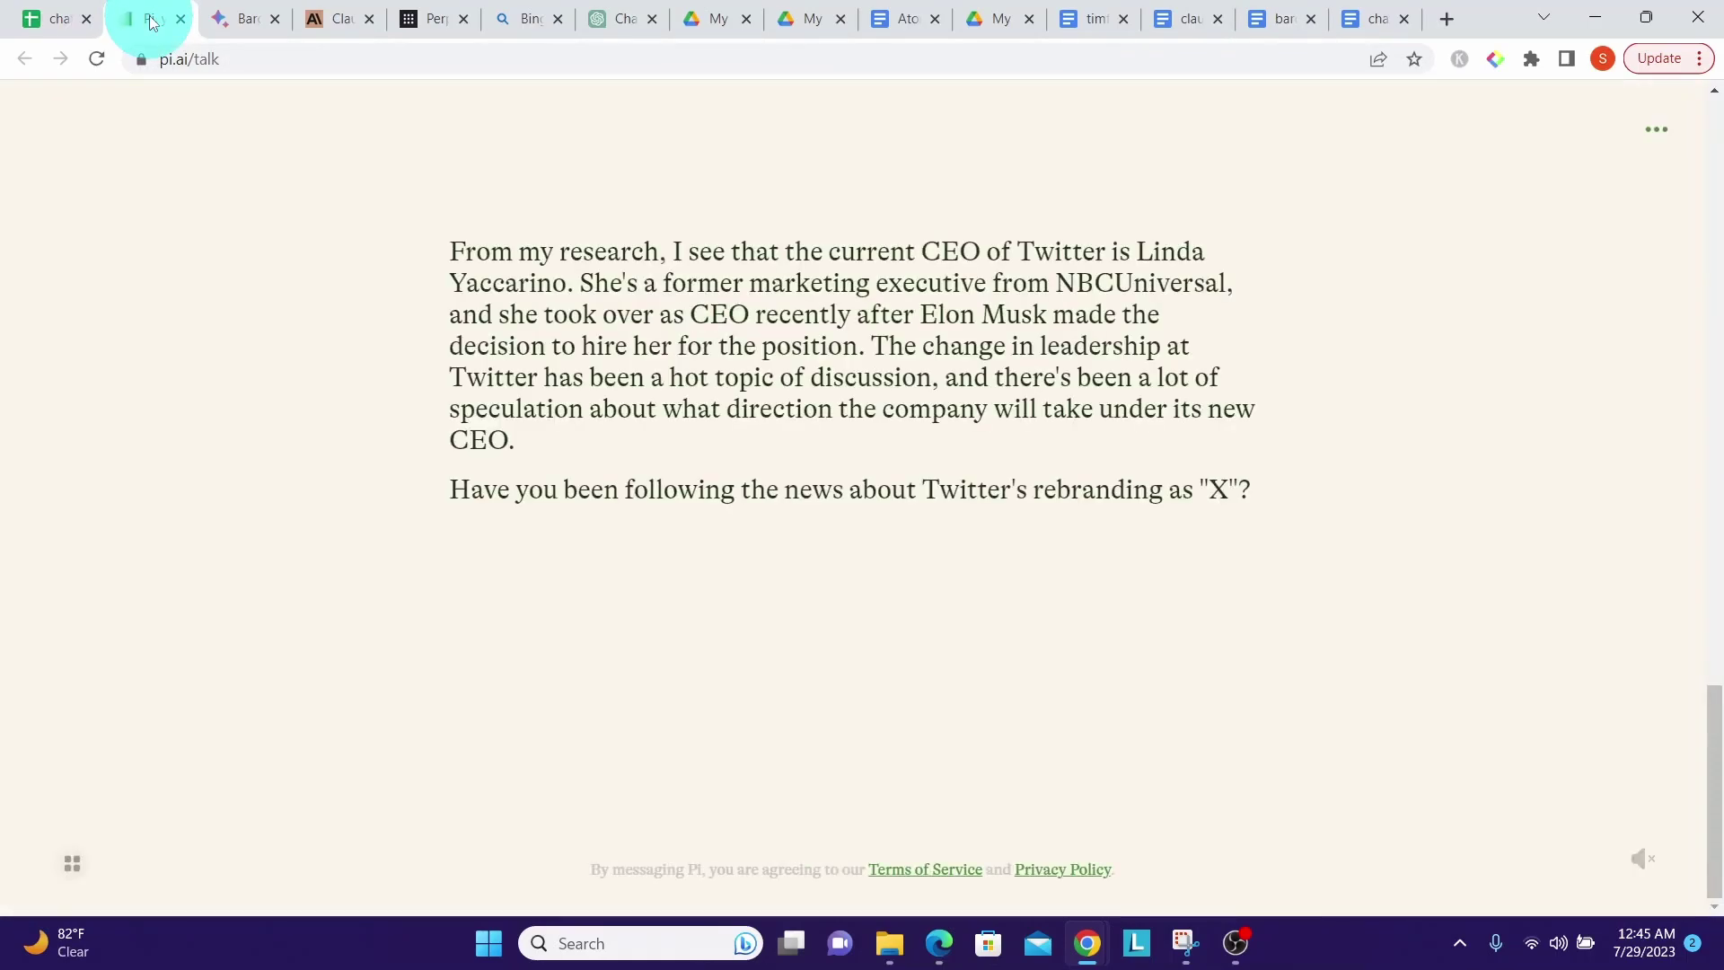
Paste the selected bardlimit passage into Pi, triggering 'Message exceeds 1000 characters.'.
{"action": "key", "text": "ctrl+v"}
{"action": "left_click_drag", "start_coordinate": [1698, 624], "coordinate": [1706, 853]}
{"action": "left_click", "coordinate": [446, 848]}
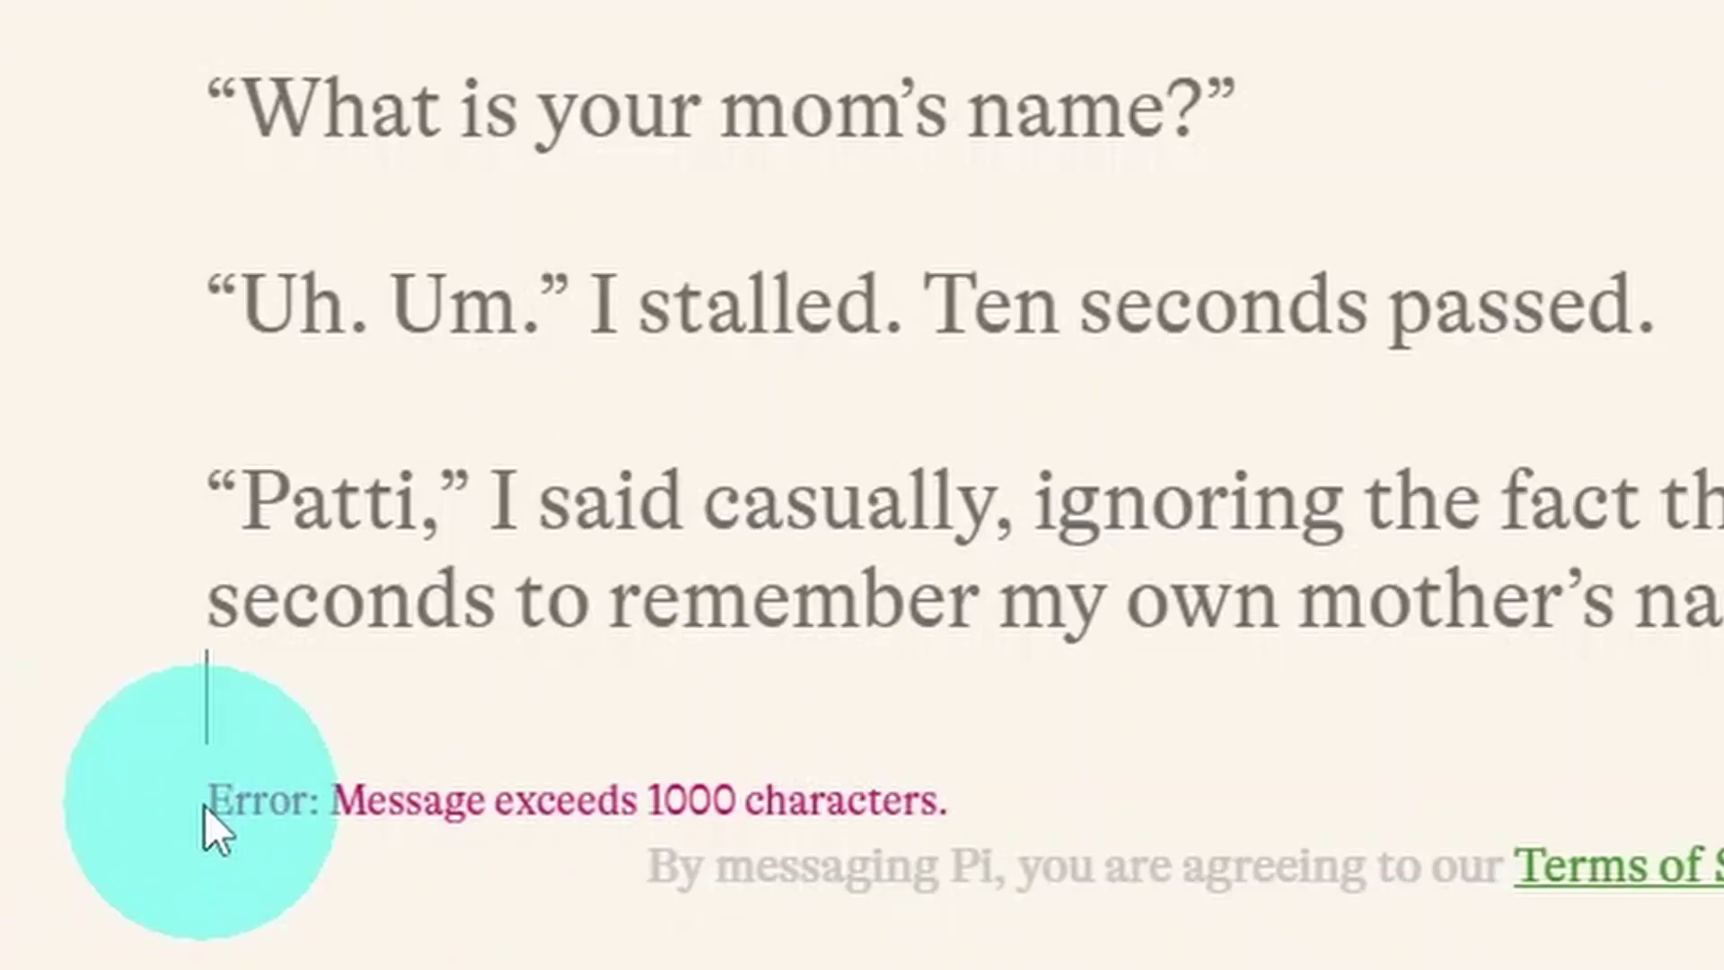